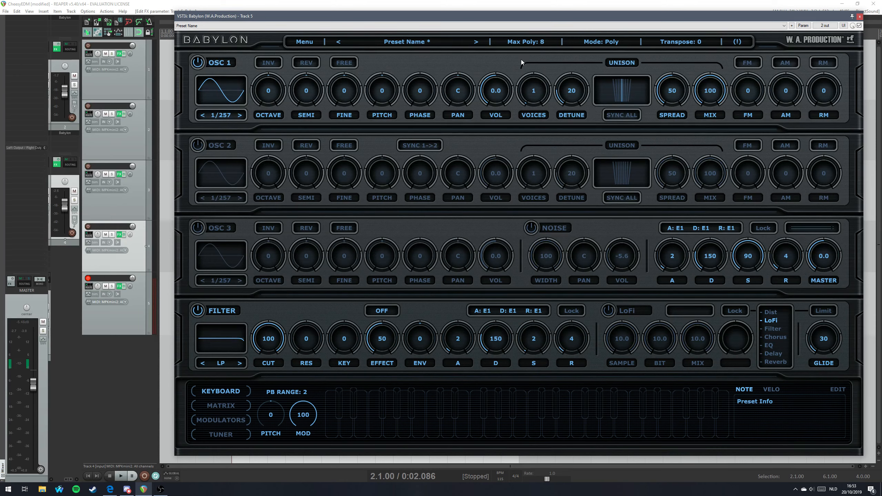
left_click(218, 104)
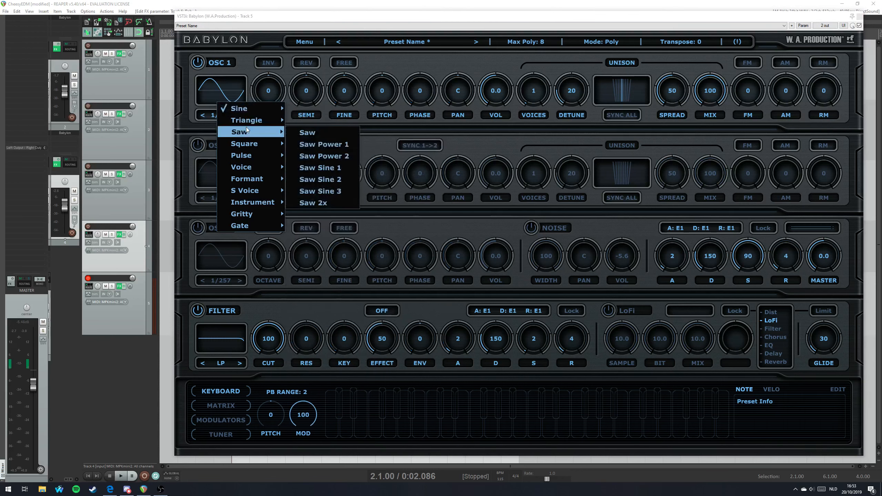
mouse_move(247, 148)
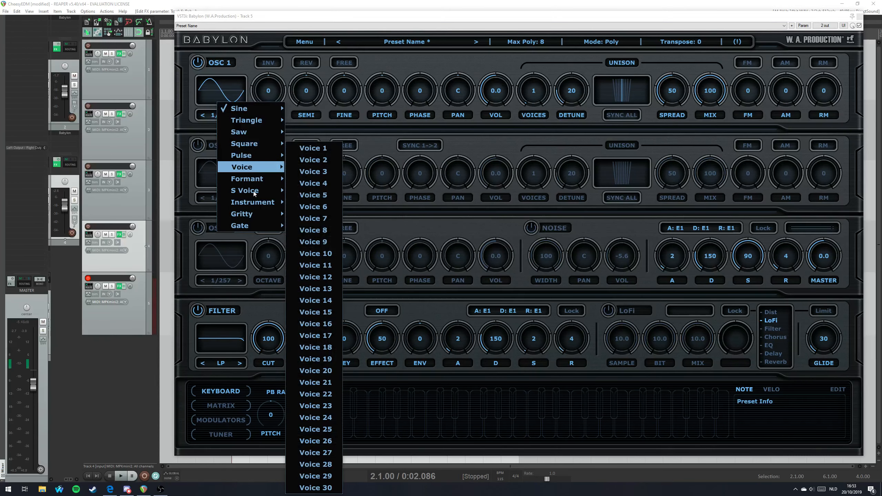
mouse_move(257, 180)
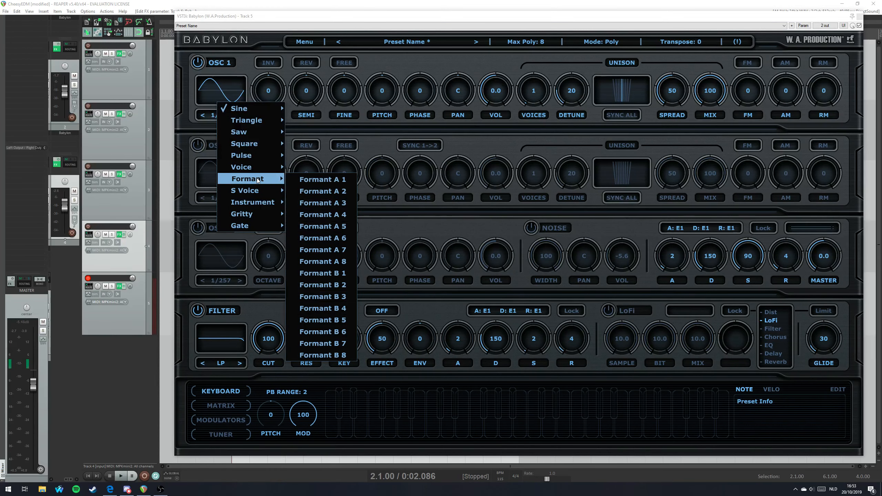
left_click(379, 136)
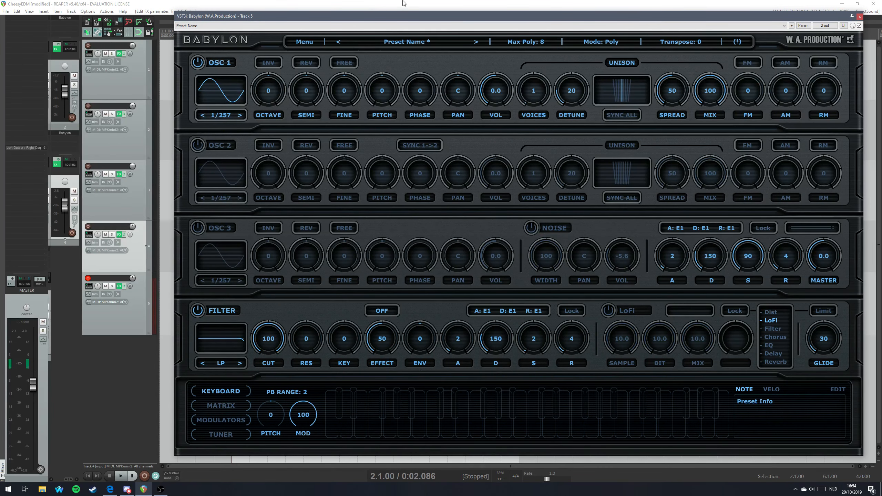
Reposition the Babylon window and load the preset 011 LD Saw x9 + Saw x2 + Square from the 00 Demo factory bank.
left_click_drag(277, 16, 249, 20)
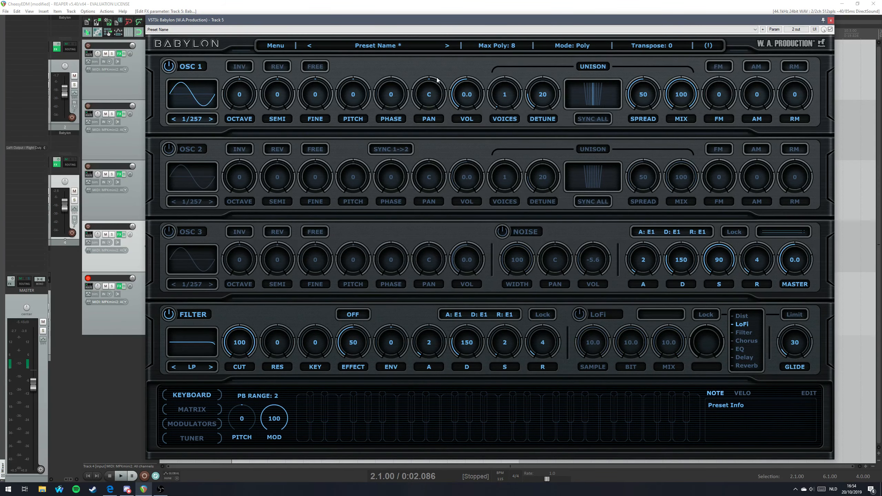
left_click(369, 45)
mouse_move(420, 50)
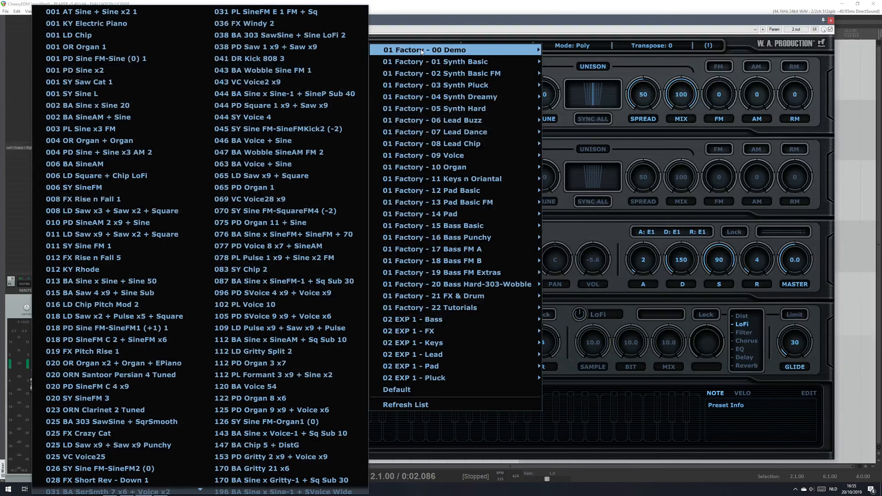
mouse_move(424, 83)
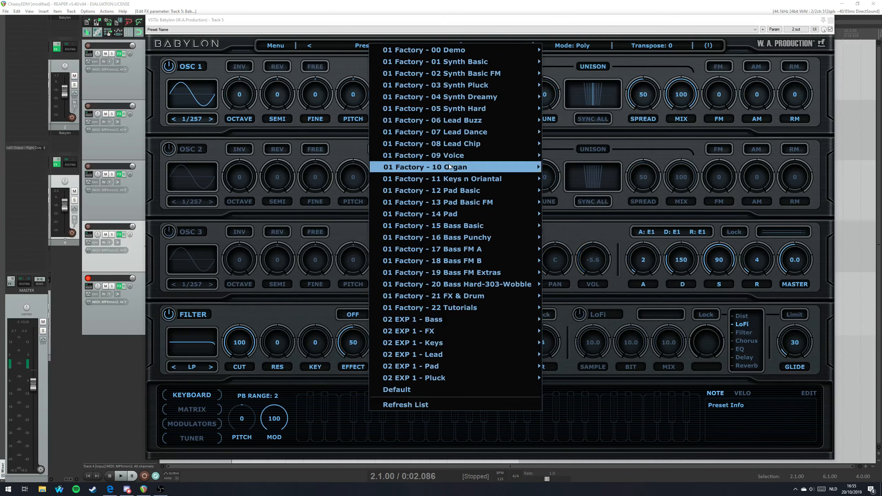
mouse_move(466, 52)
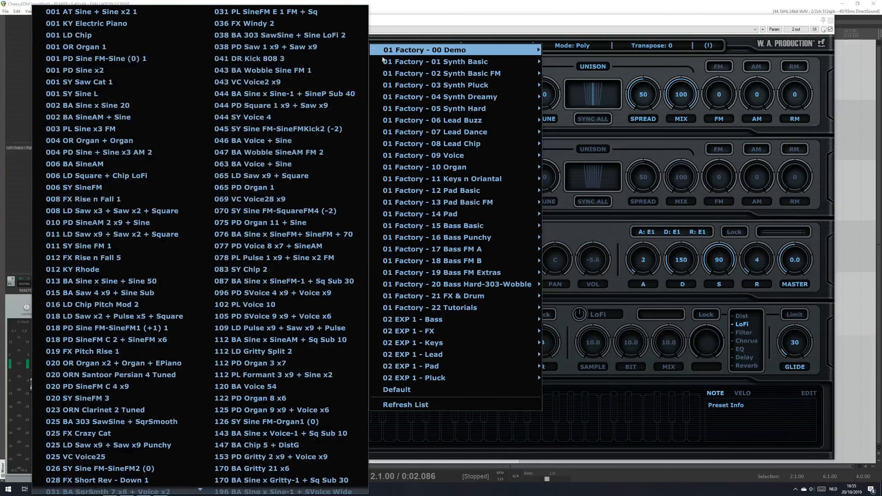
left_click(126, 235)
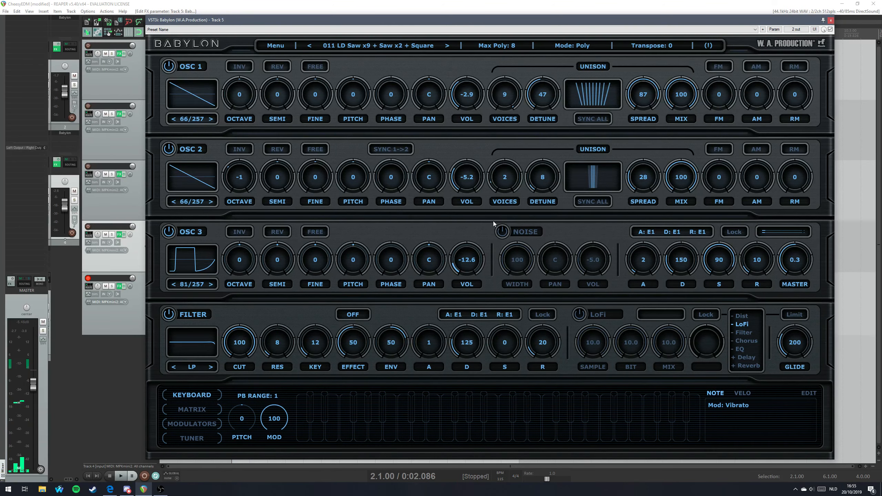
Load the preset 120 BA Voice 54 from the 00 Demo factory bank.
left_click(376, 52)
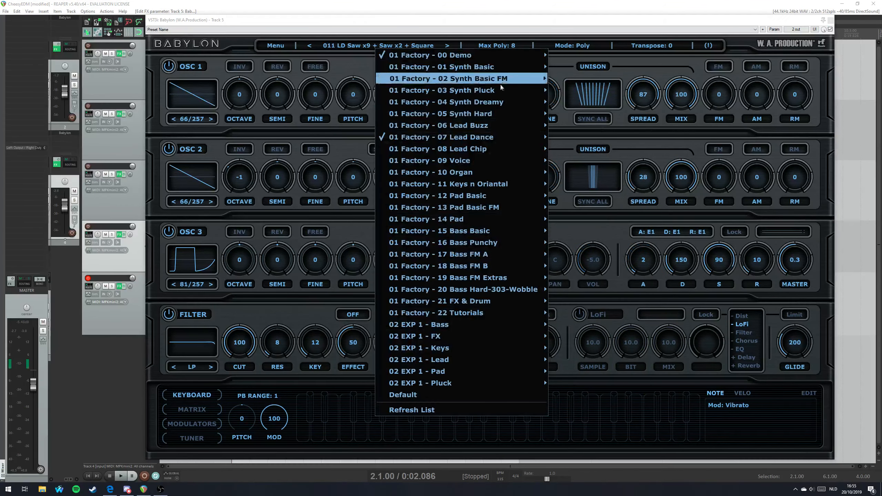
mouse_move(507, 137)
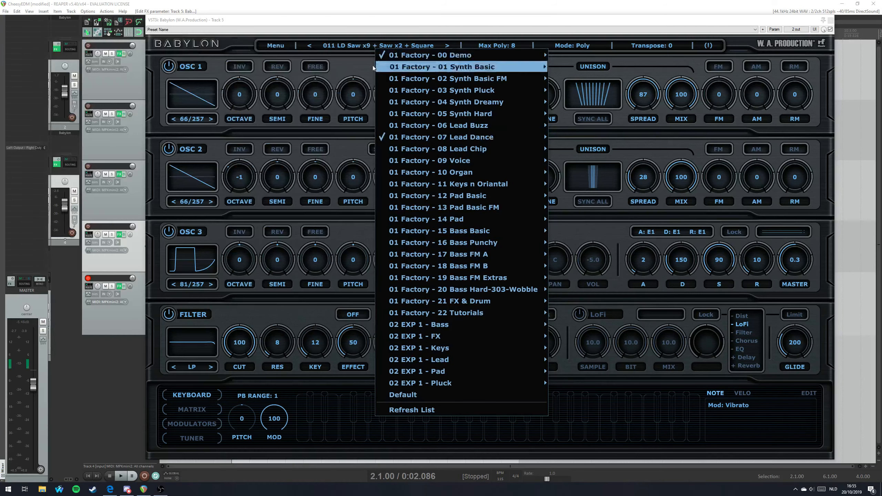
mouse_move(467, 59)
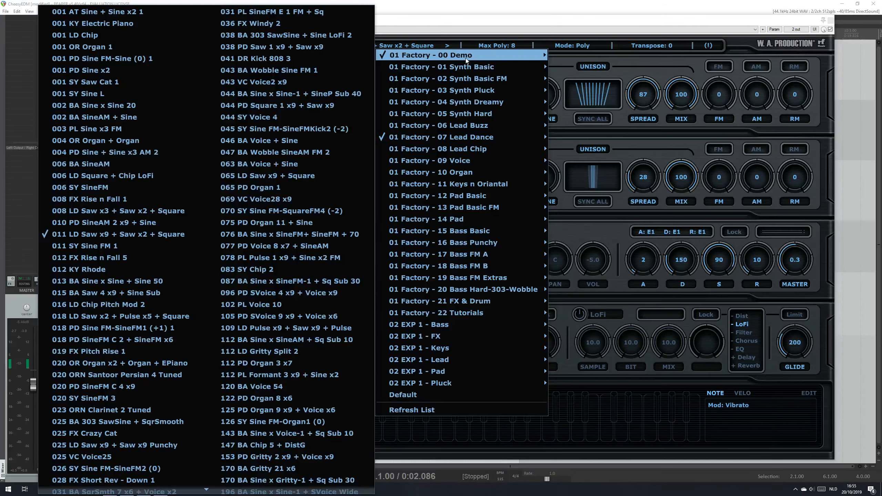
left_click(278, 391)
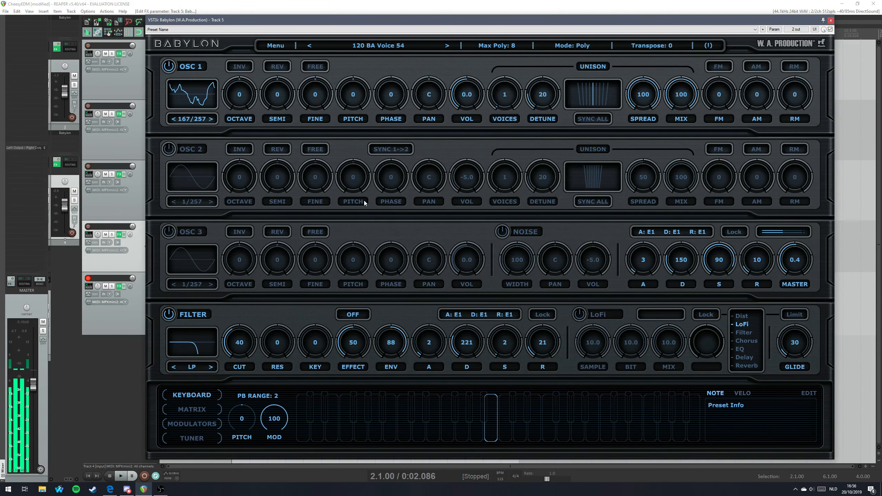
Load the preset 069 VC Voice28 x9 from the 00 Demo factory bank.
left_click(411, 48)
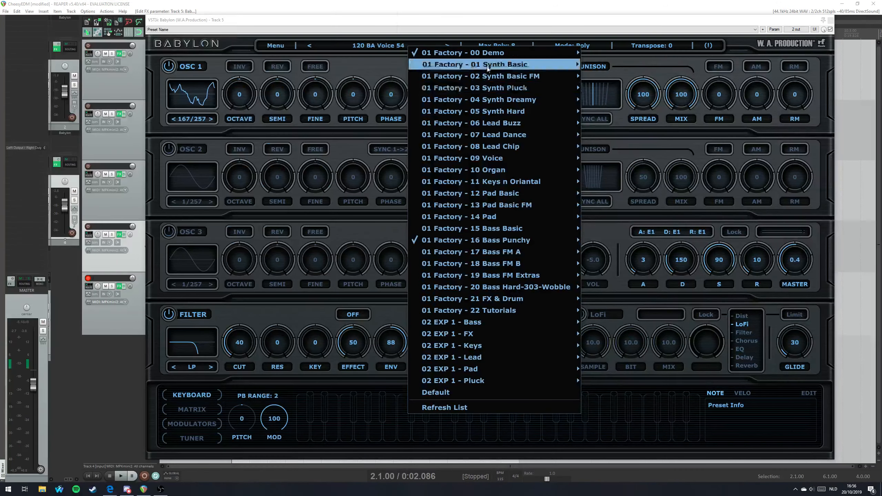
mouse_move(486, 52)
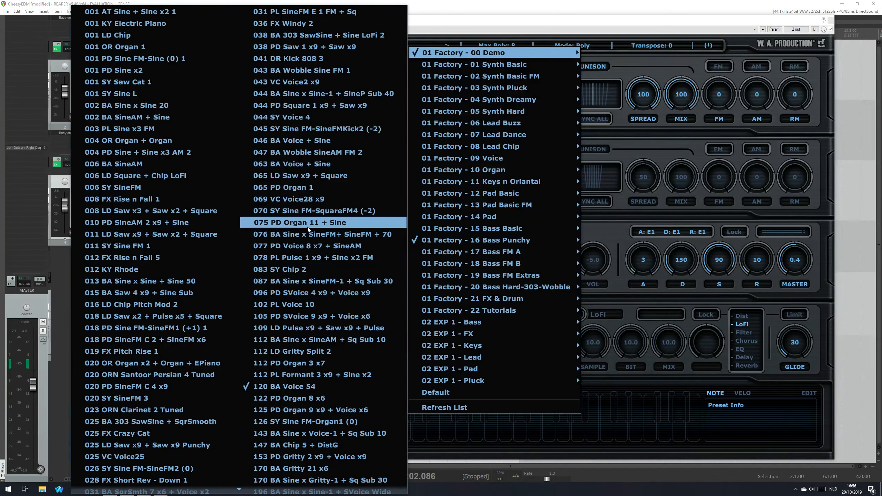
left_click(305, 199)
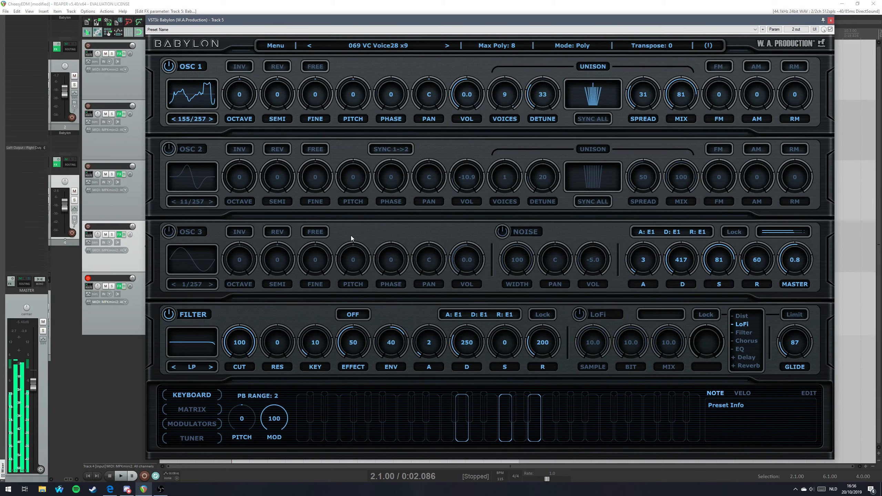
Load the preset 095 VC Voice13 x9 + Voice x5 + Voice from the 09 Voice factory bank.
left_click(436, 45)
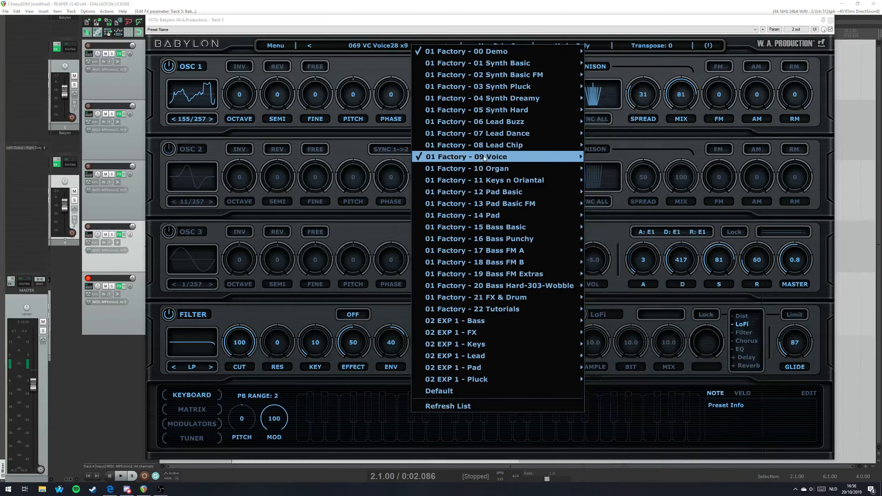
mouse_move(479, 158)
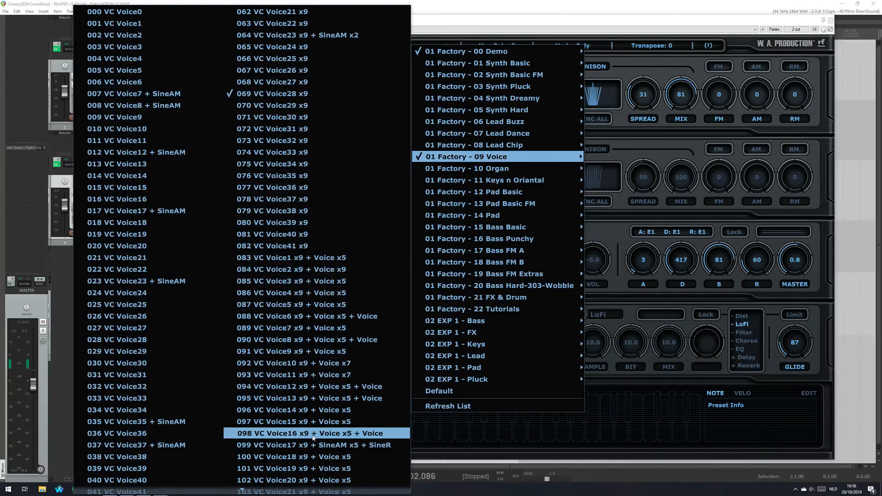
left_click(296, 398)
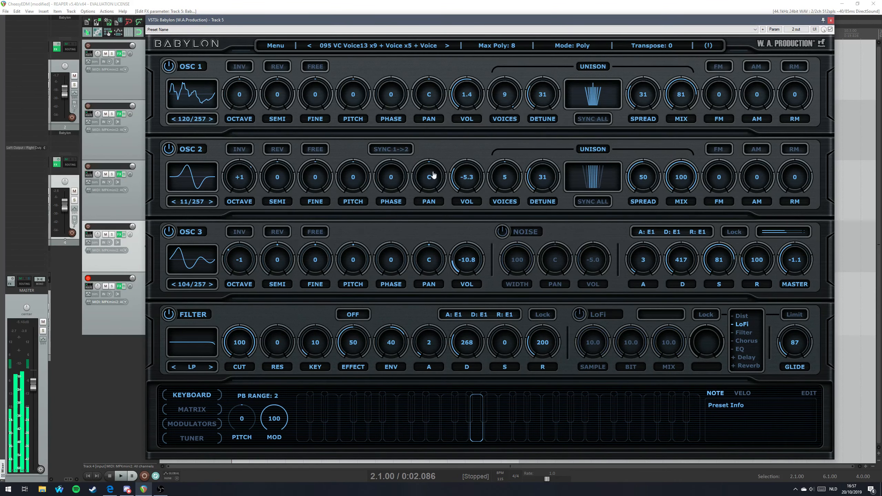
Load the preset 039 PD Pulse 1 from the 12 Pad Basic factory bank.
left_click(410, 45)
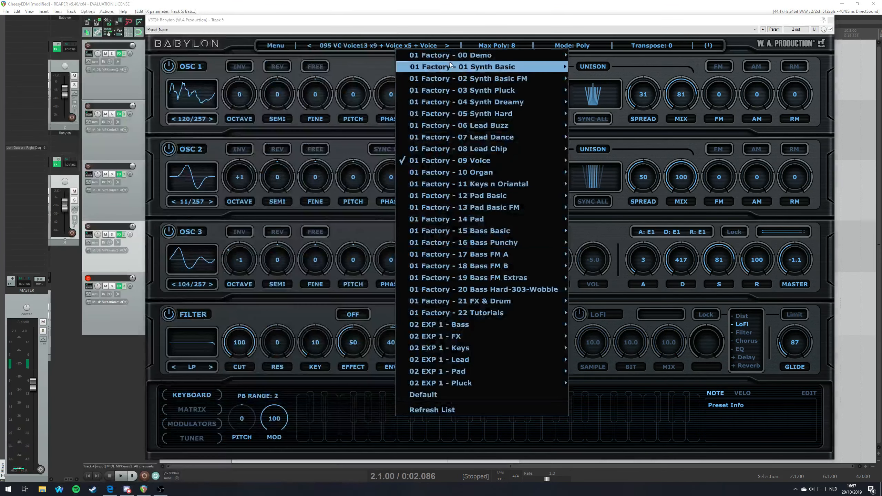
left_click(426, 38)
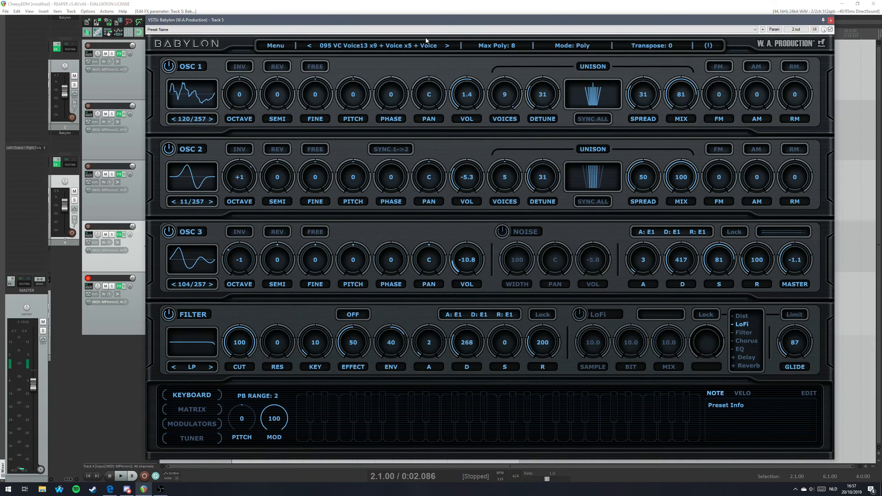
left_click(420, 45)
mouse_move(502, 145)
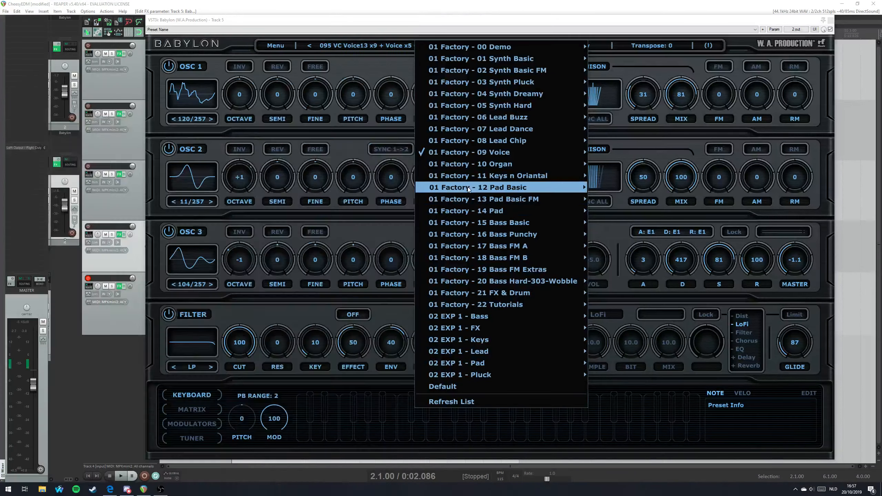
mouse_move(469, 188)
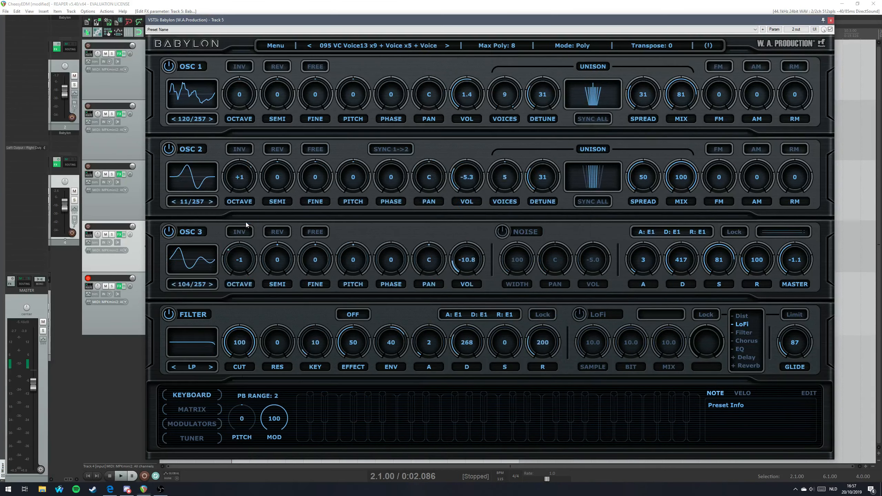
left_click(243, 218)
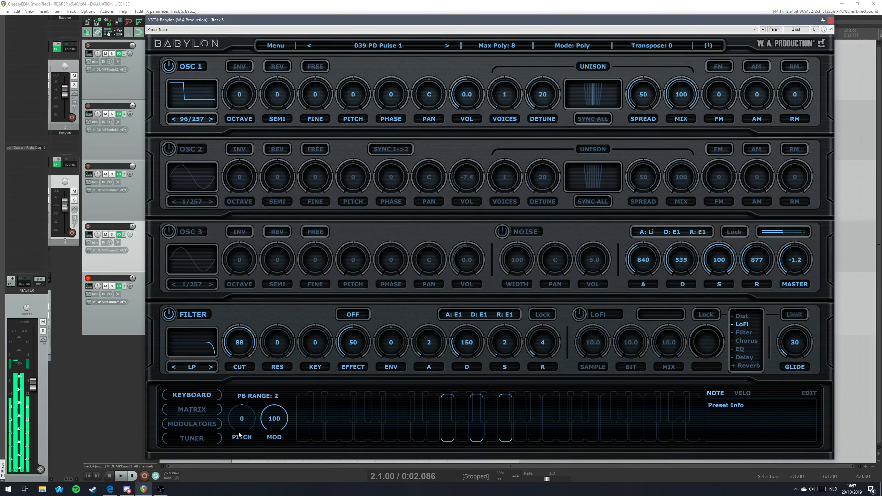
Search the effects for "spec" and add the VST Unfiltered Audio SpecOps plugin after Babylon in Track 5's effects chain.
left_click(118, 286)
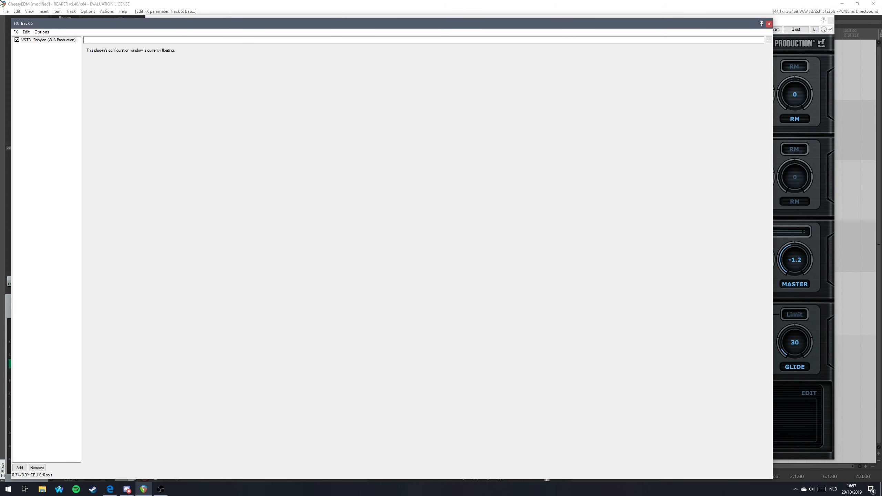
left_click(48, 71)
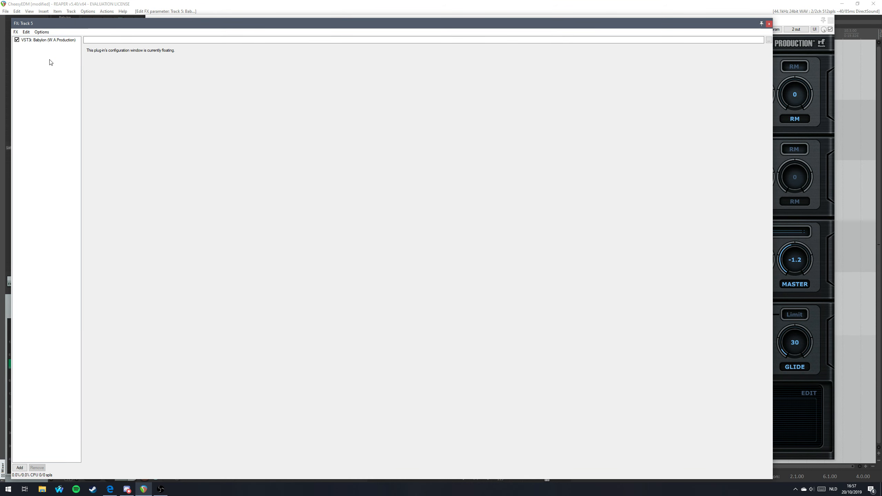
double_click(51, 59)
type("sp")
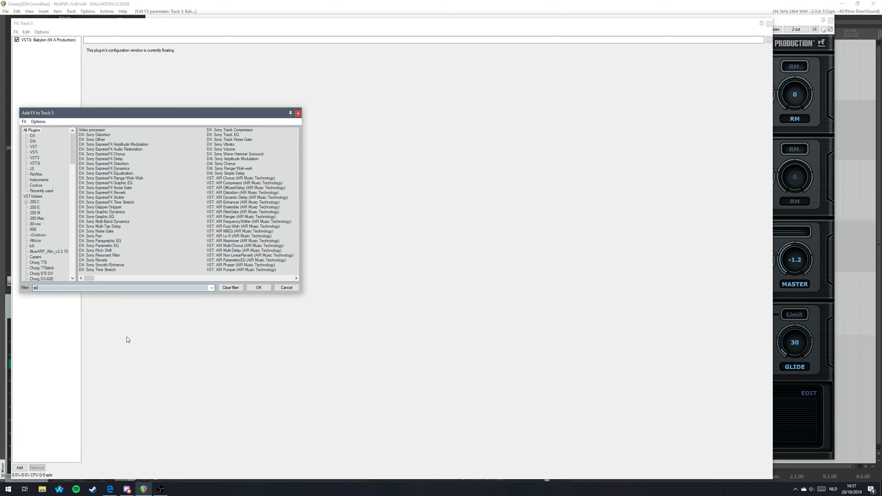
type("ec")
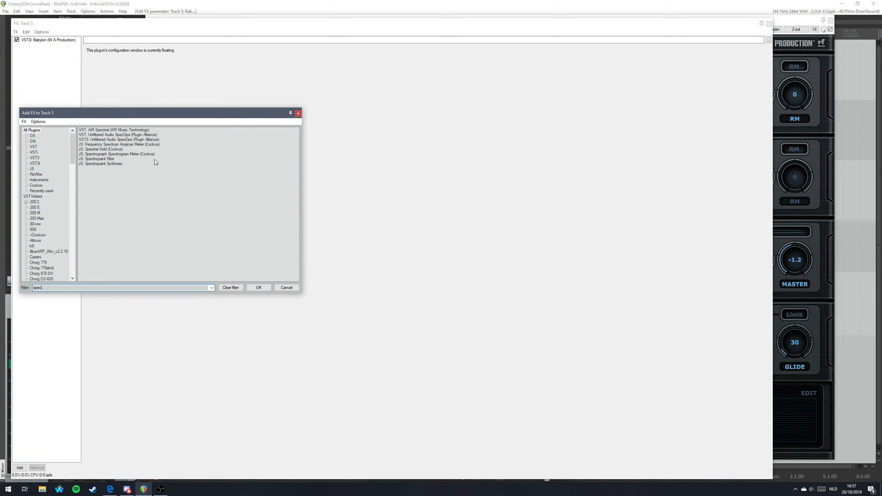
double_click(127, 136)
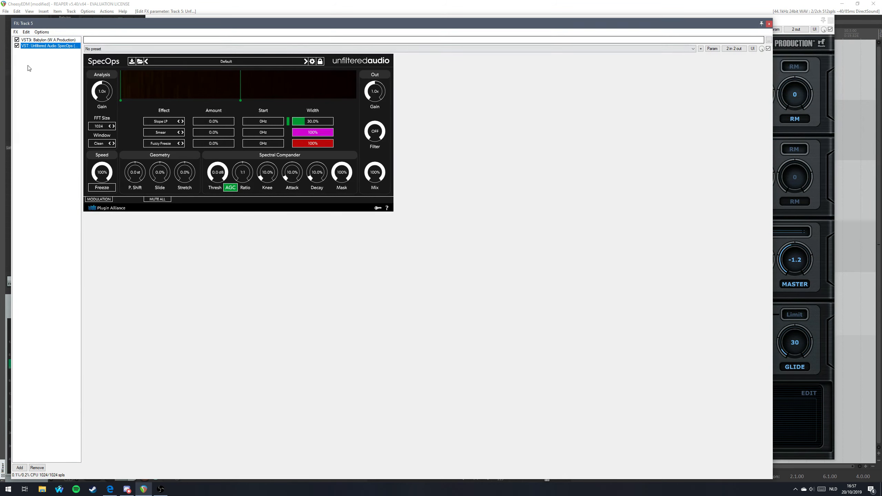
Float SpecOps in its own window, close the Track 5 effects chain and place SpecOps over the lower part of Babylon.
double_click(49, 46)
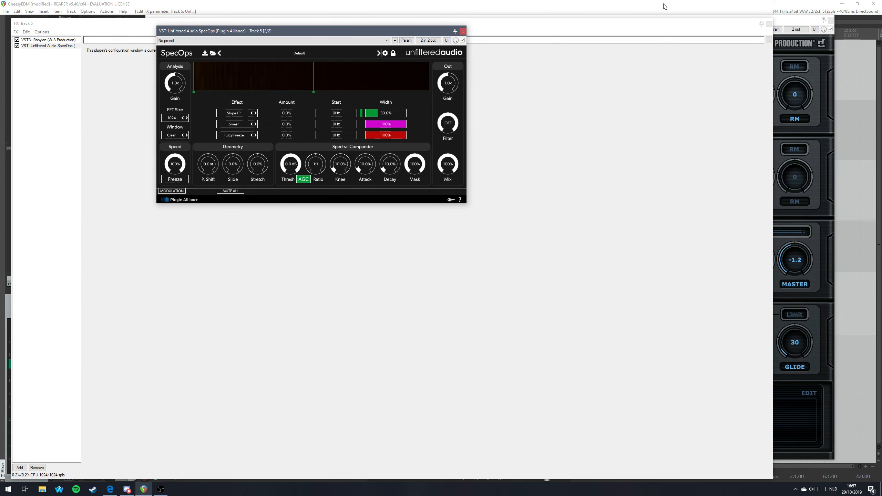
left_click(769, 24)
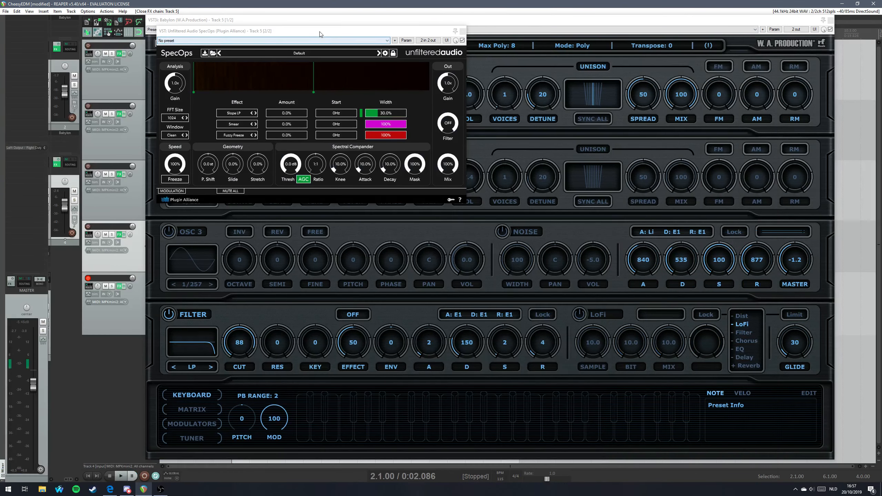
left_click_drag(319, 34, 273, 190)
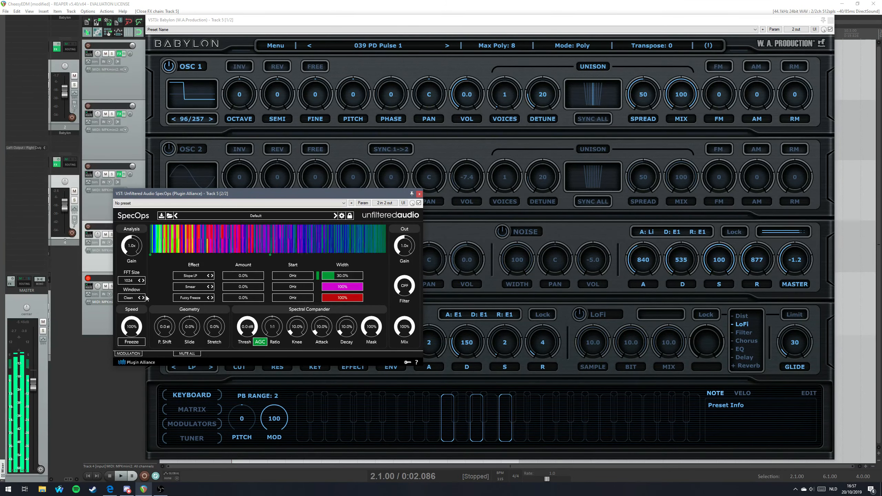
Try FFT sizes 512 and 1024 in SpecOps, and set the FFT size to 4096.
left_click(140, 281)
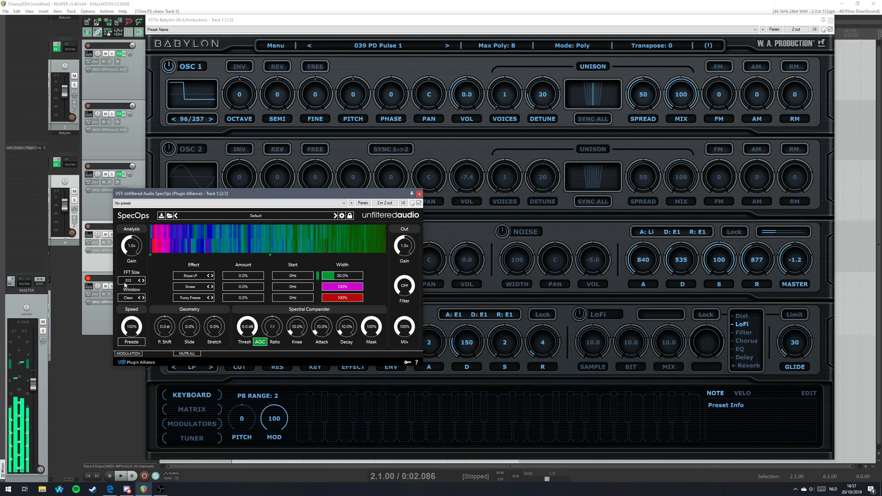
left_click(143, 280)
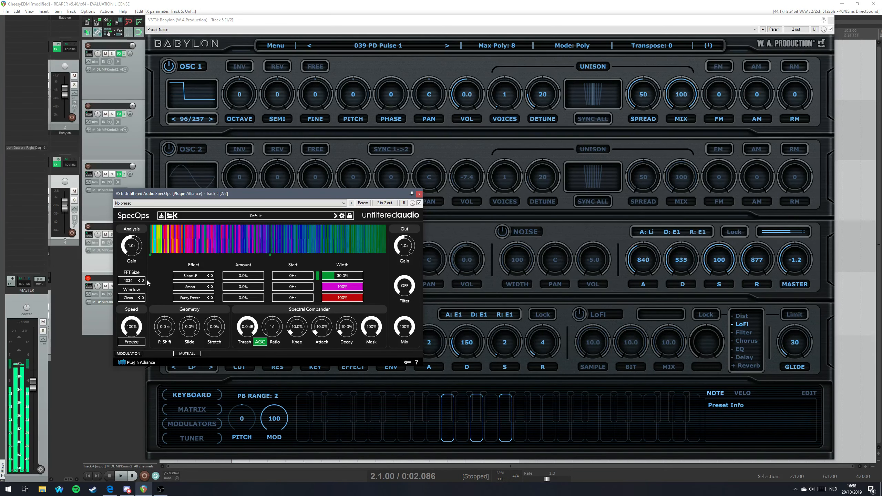
left_click(129, 281)
left_click(136, 334)
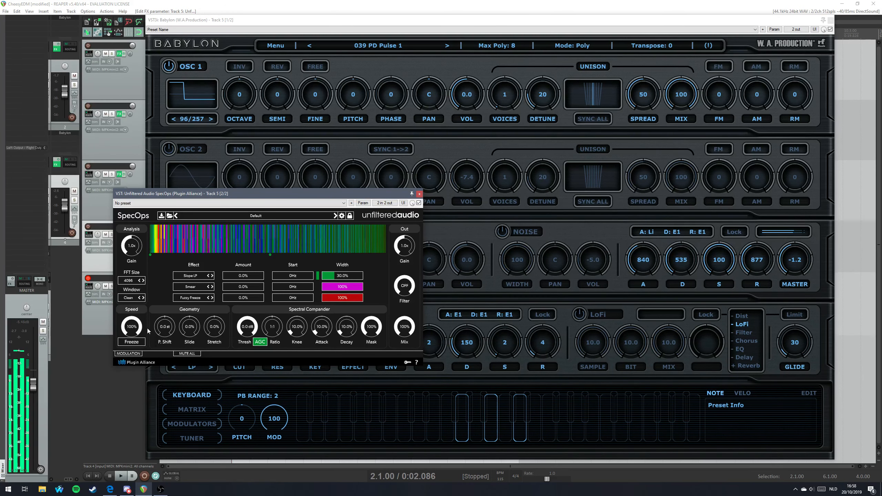
Move the SpecOps window aside to uncover more of Babylon and set the Slope LP effect's start frequency to 156 Hz.
left_click_drag(228, 193, 144, 188)
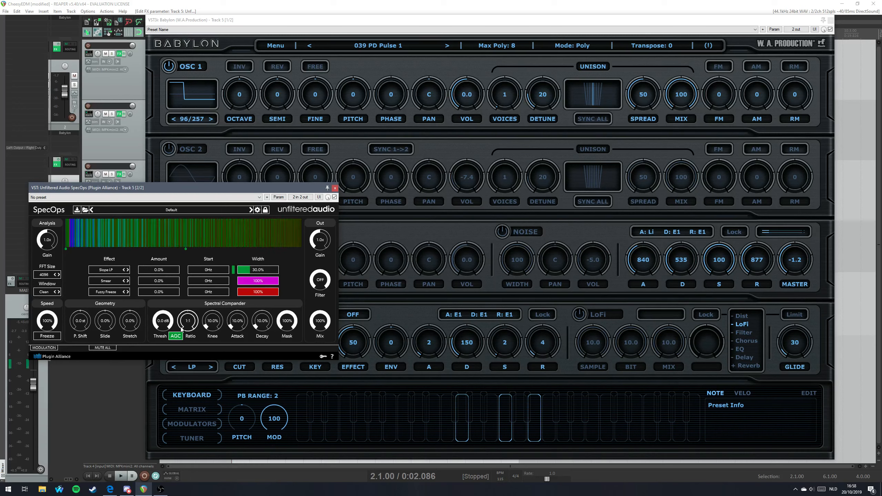
left_click_drag(189, 273, 195, 272)
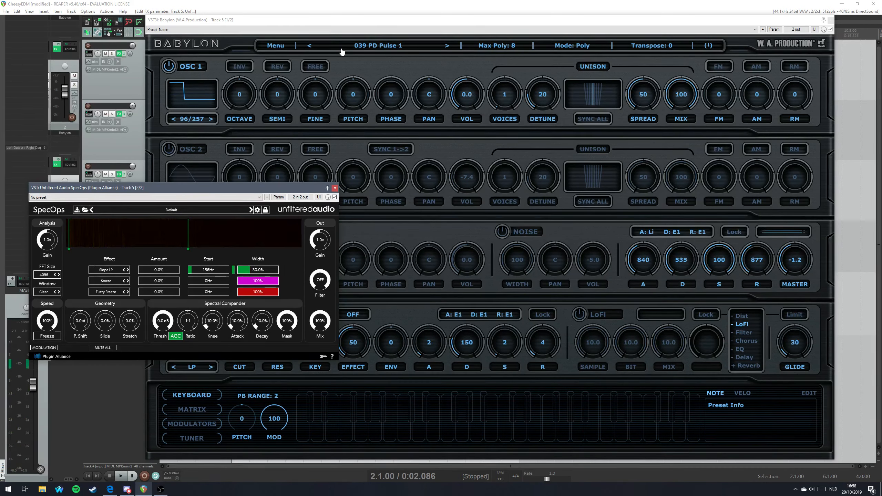
Load Babylon's preset 019 PD SineFM D 3 from the 12 Pad Basic factory bank and place SpecOps over the middle of Babylon.
left_click(365, 46)
left_click(434, 201)
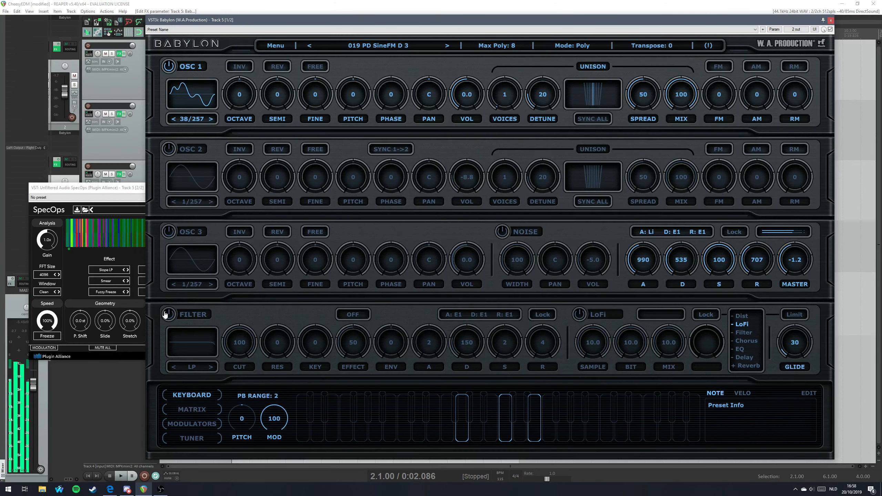
left_click_drag(123, 187, 304, 133)
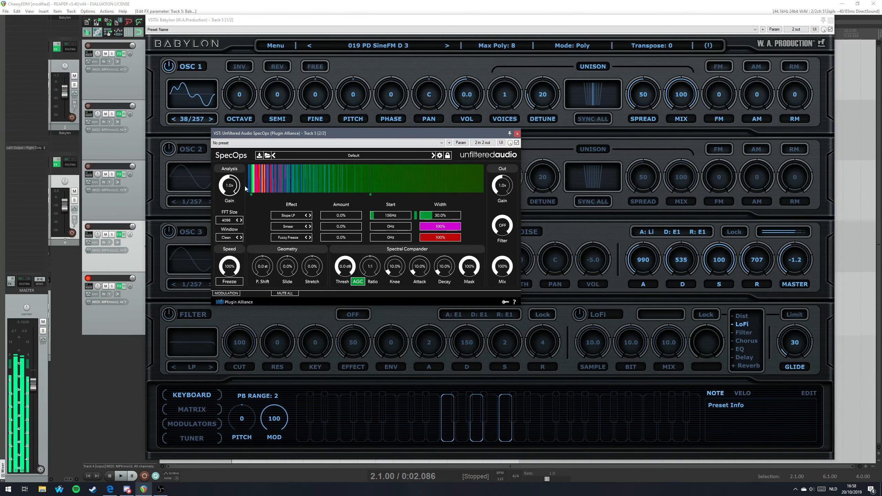
Load the preset 082 PD Chip 1 from Babylon's 12 Pad Basic factory bank.
left_click(417, 46)
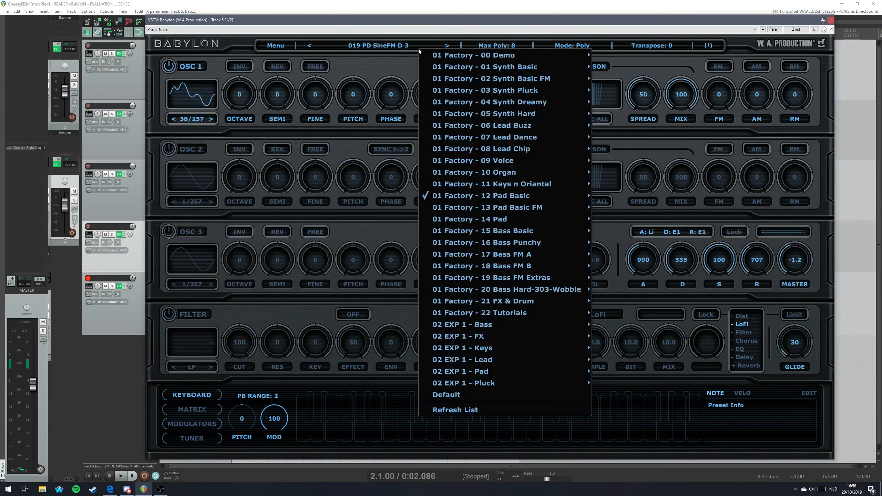
mouse_move(506, 197)
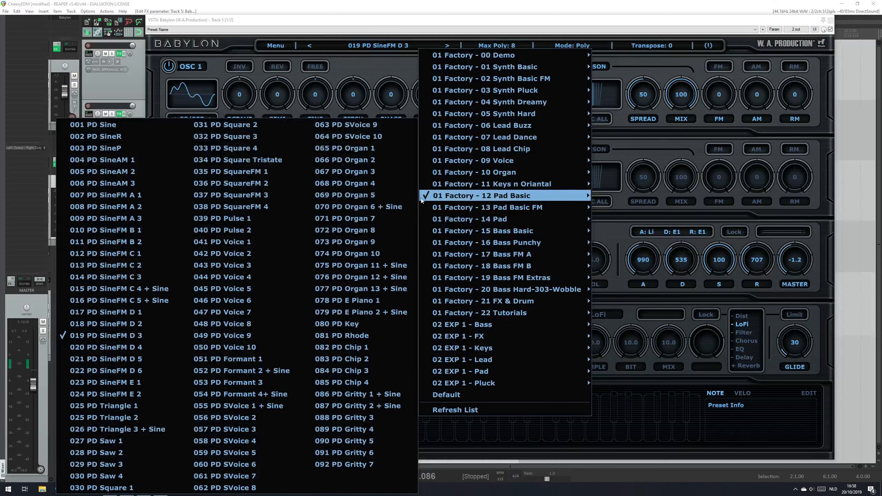
left_click(346, 347)
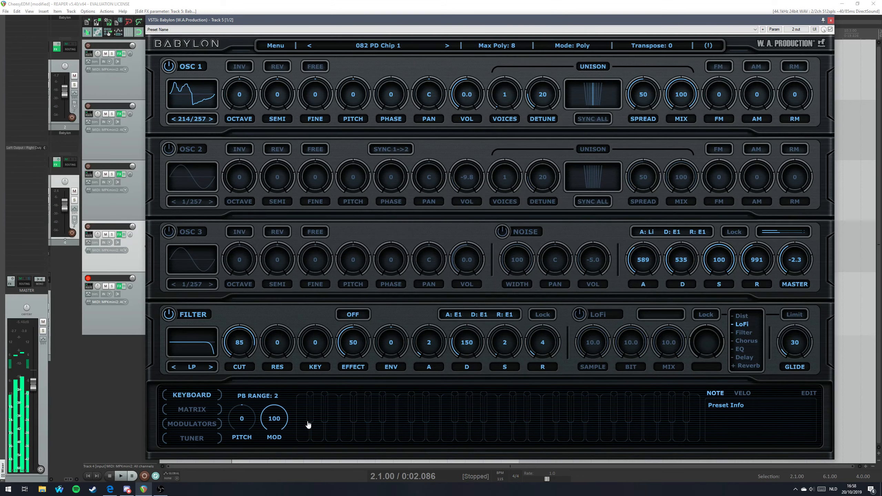
Load the preset 015 PD SineFM B 1 from Babylon's 14 Pad factory bank.
left_click(395, 44)
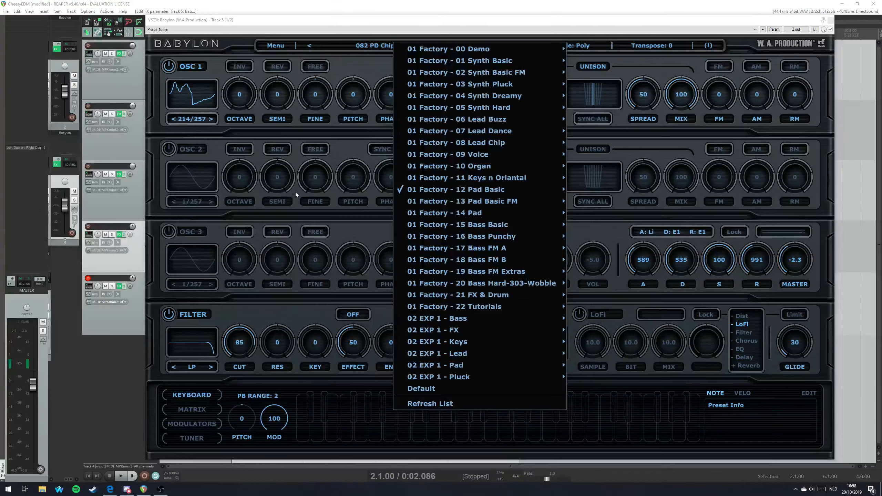
mouse_move(469, 199)
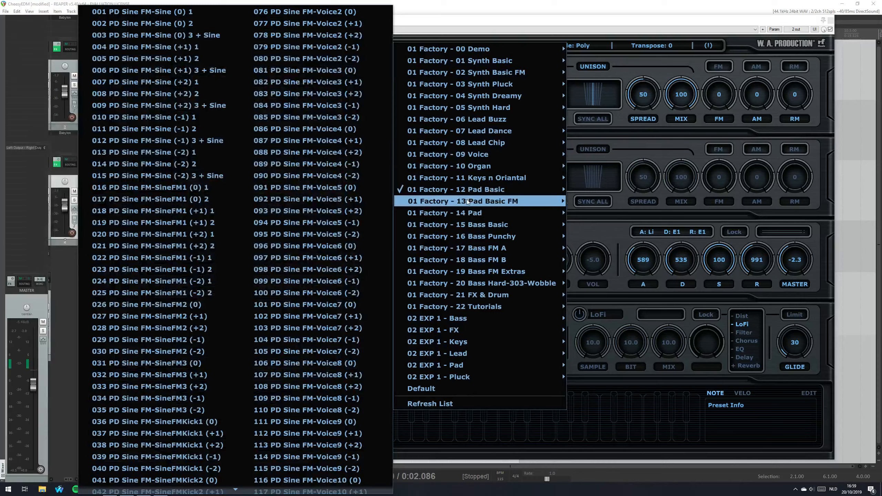
mouse_move(471, 216)
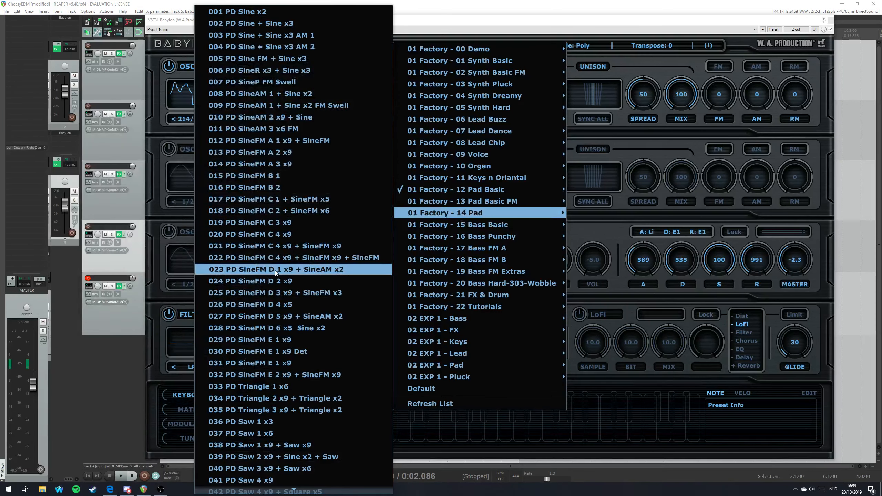
left_click(278, 176)
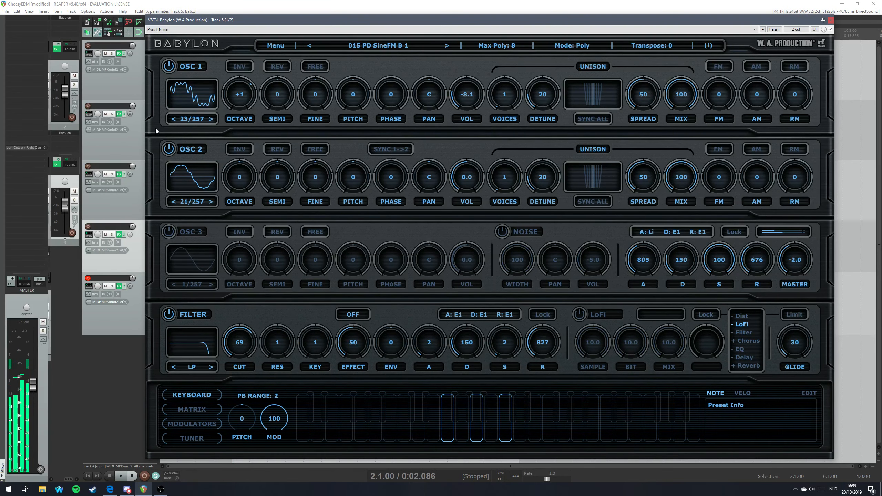
Bring SpecOps back to the front through Track 5's effects chain, close the chain and move SpecOps clear of Babylon's preset name.
left_click(121, 286)
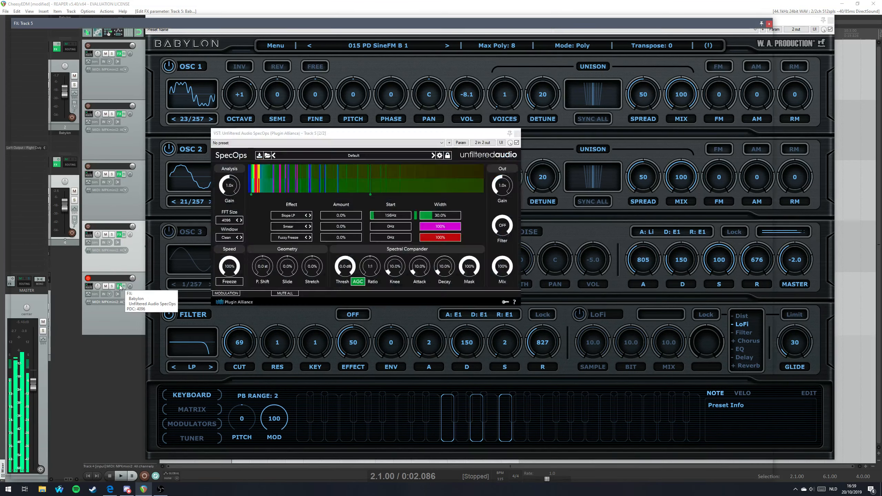
left_click(46, 46)
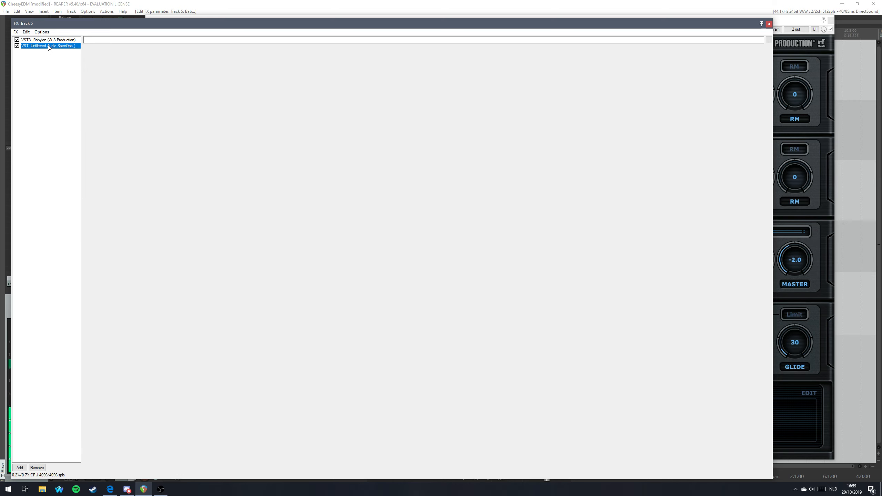
left_click(769, 24)
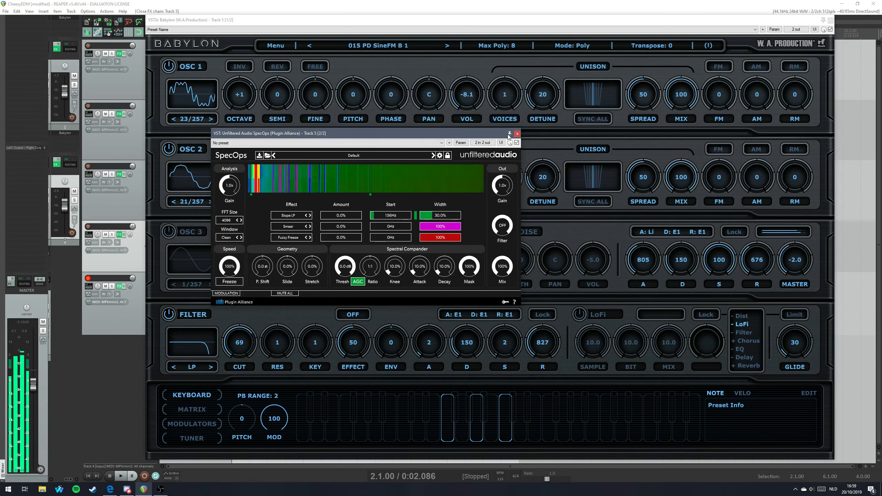
left_click_drag(459, 134, 273, 156)
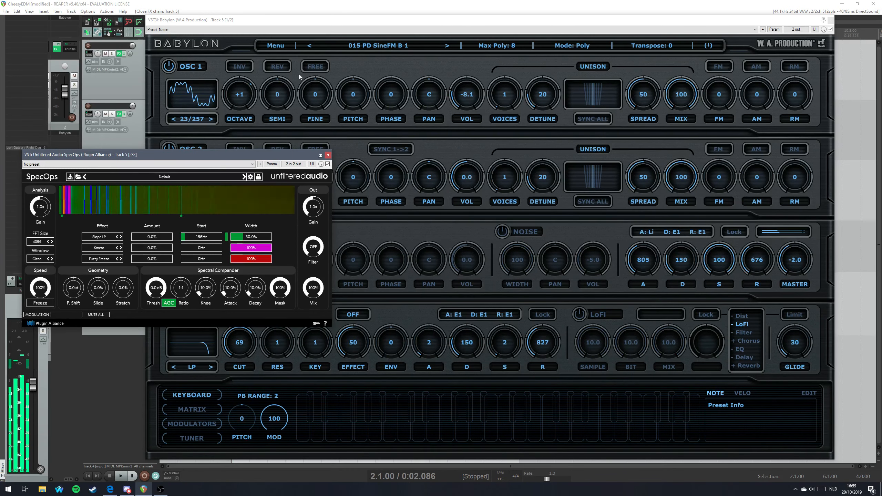
Advance Babylon to the next pad preset, 016 PD SineFM B 2.
left_click(447, 46)
left_click(447, 47)
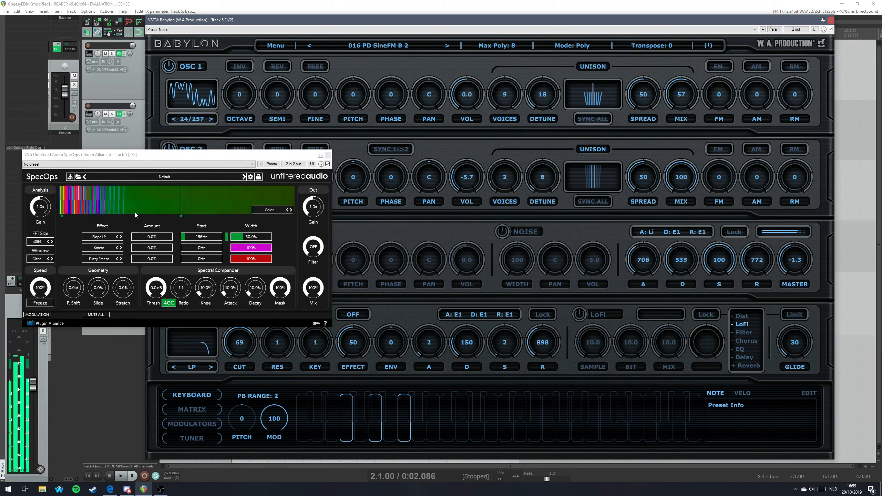
mouse_move(135, 214)
Load the preset 039 PD Saw 2 x9 + Sine x2 + Saw from Babylon's 14 Pad factory bank.
left_click(391, 45)
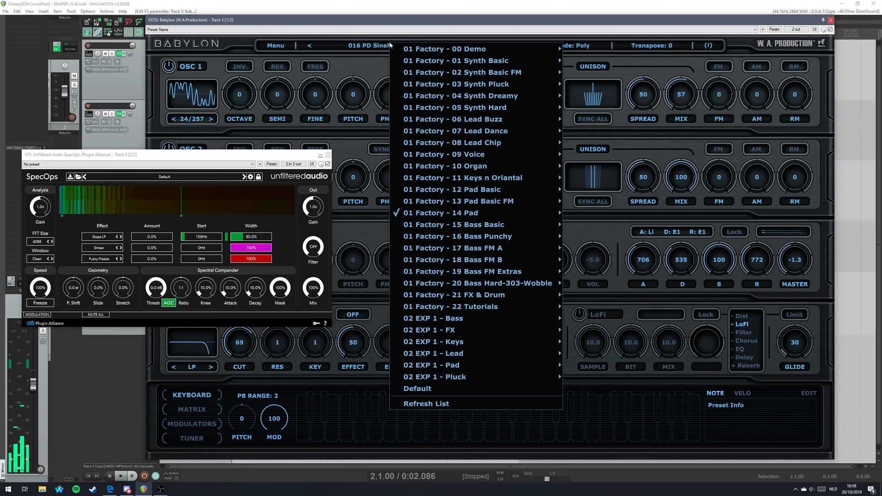
mouse_move(515, 209)
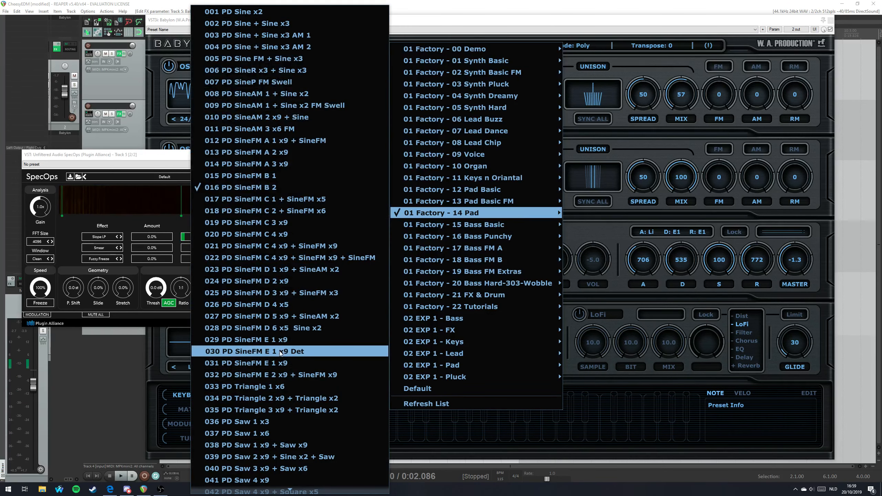
left_click(295, 458)
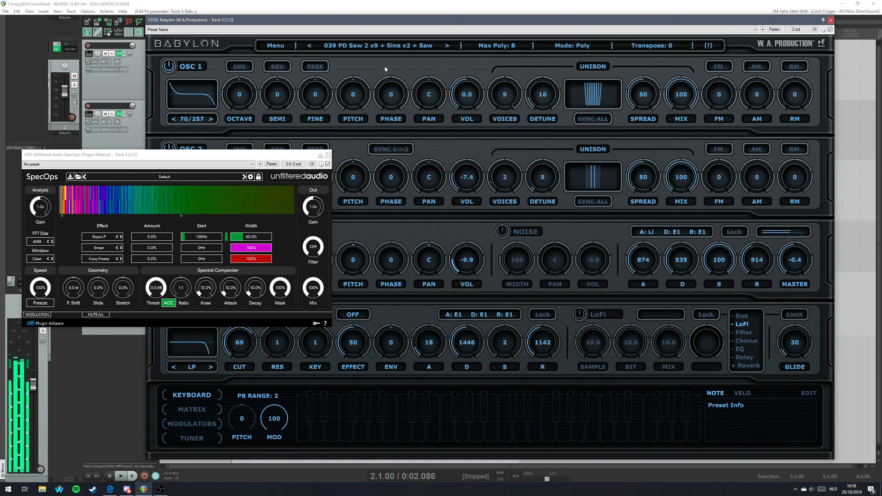
Reposition the Babylon window so less of it lies under SpecOps, and display Babylon's modulators page.
left_click_drag(253, 19, 417, 20)
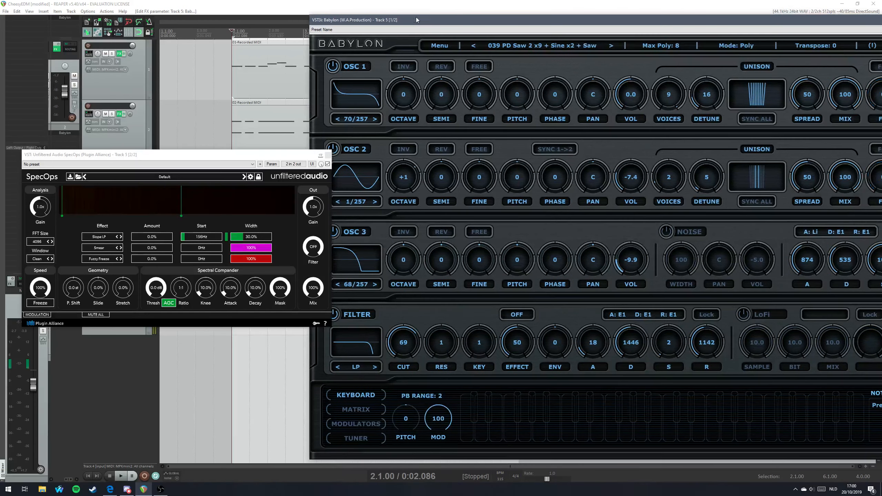
left_click(355, 424)
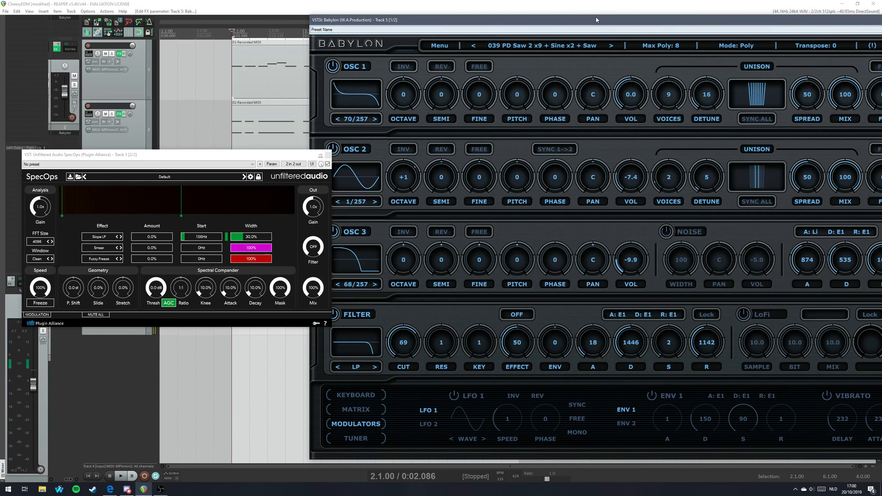
left_click_drag(595, 16, 468, 21)
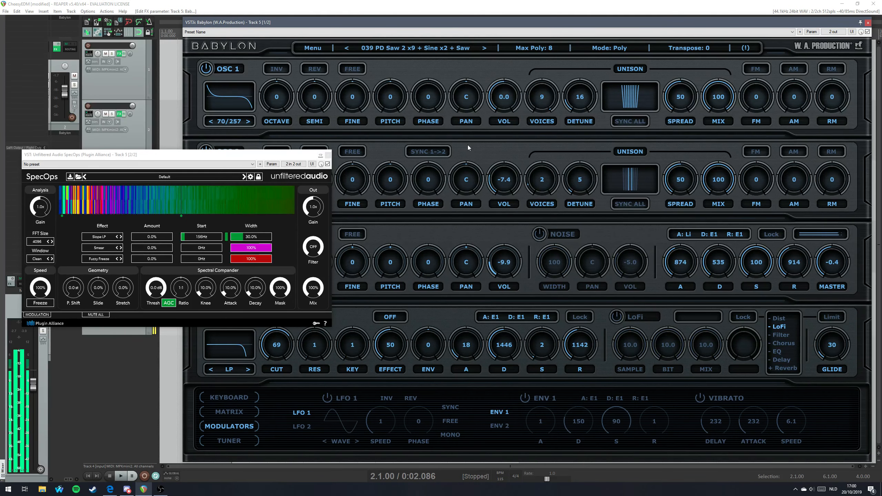
Browse Babylon's 14 Pad, 10 Organ and 11 Keys n Oriantal factory banks and load the preset 001 KY Electric Piano.
left_click(442, 48)
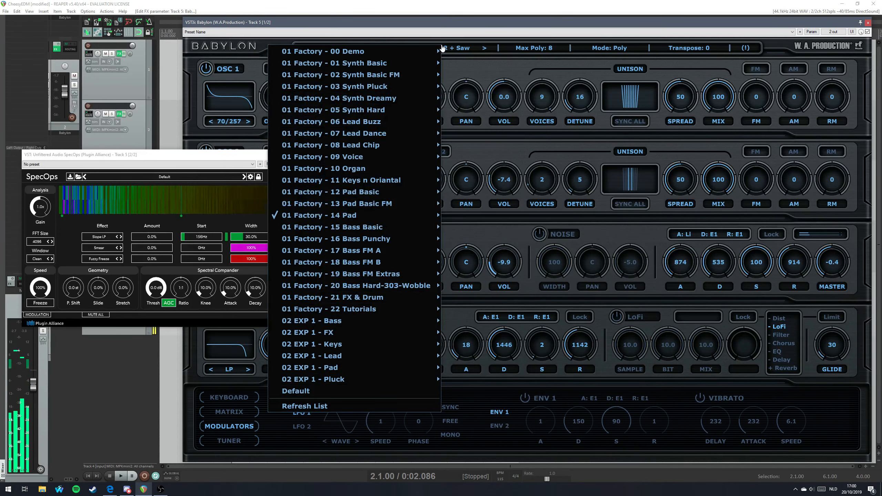
mouse_move(384, 216)
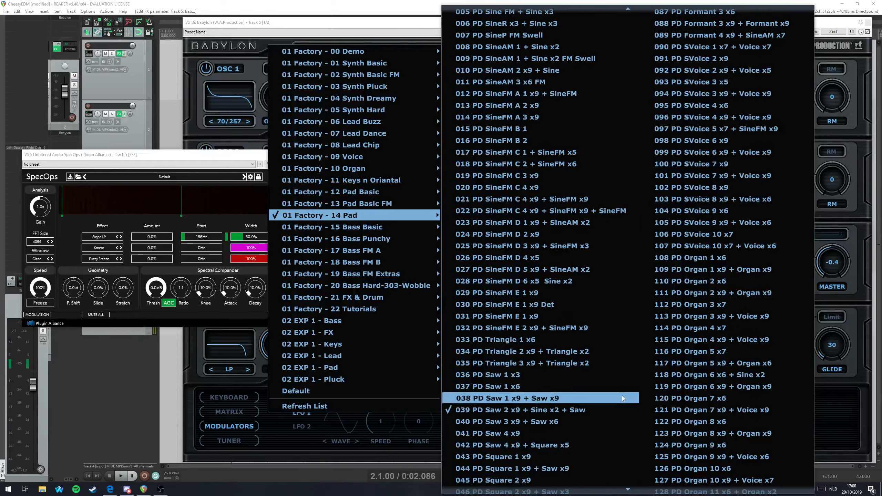
mouse_move(568, 492)
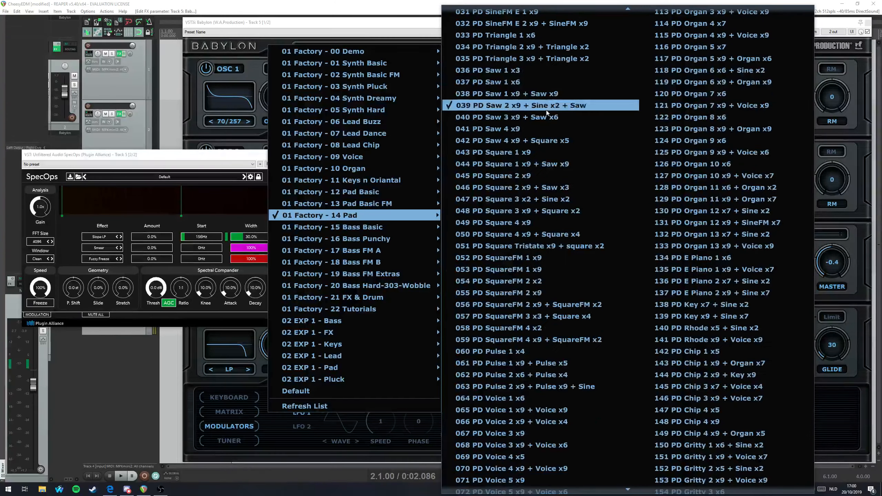
mouse_move(587, 9)
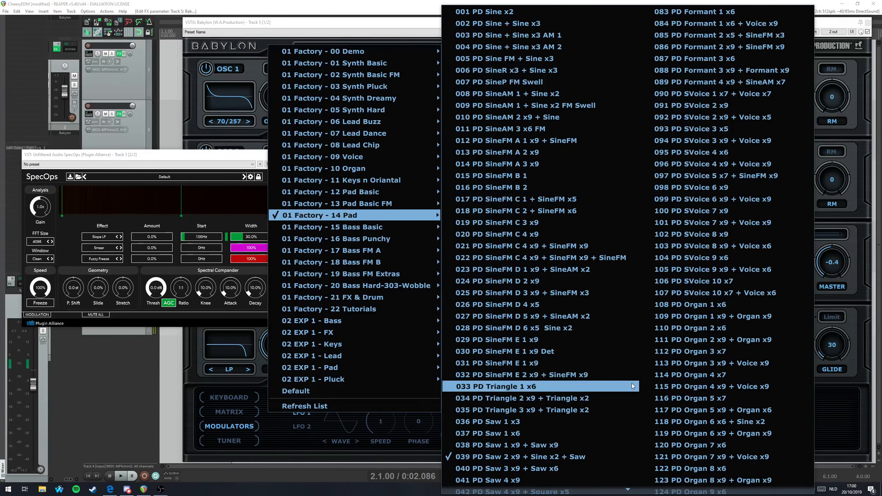
mouse_move(631, 492)
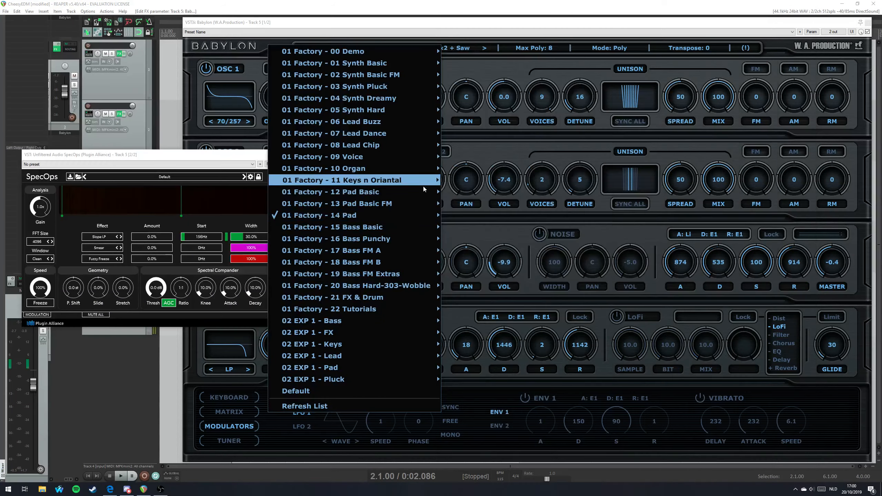
mouse_move(387, 198)
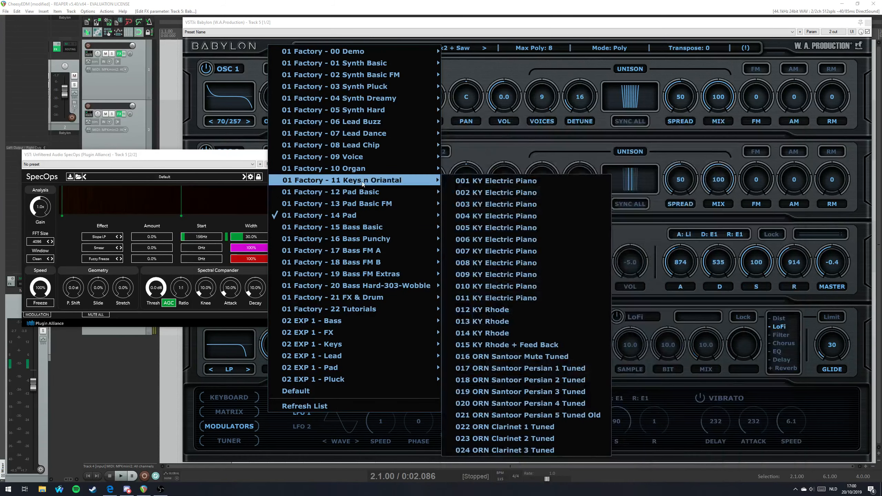
mouse_move(360, 170)
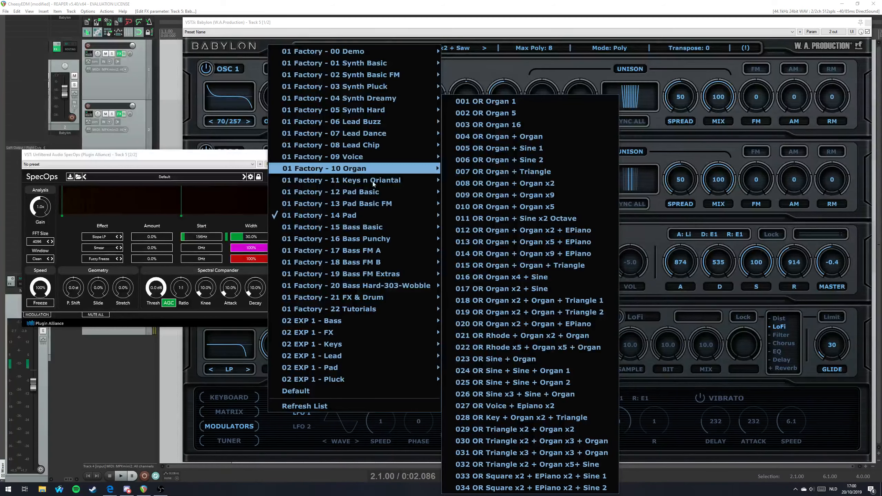
mouse_move(398, 183)
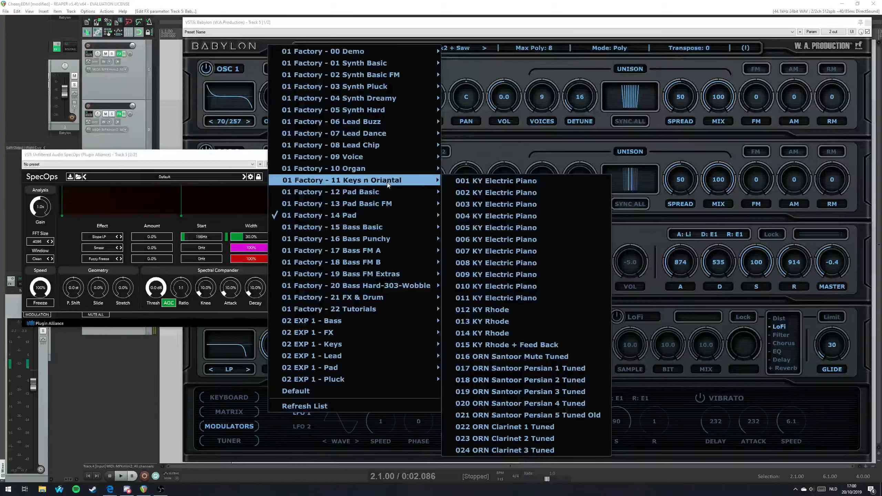
left_click(523, 181)
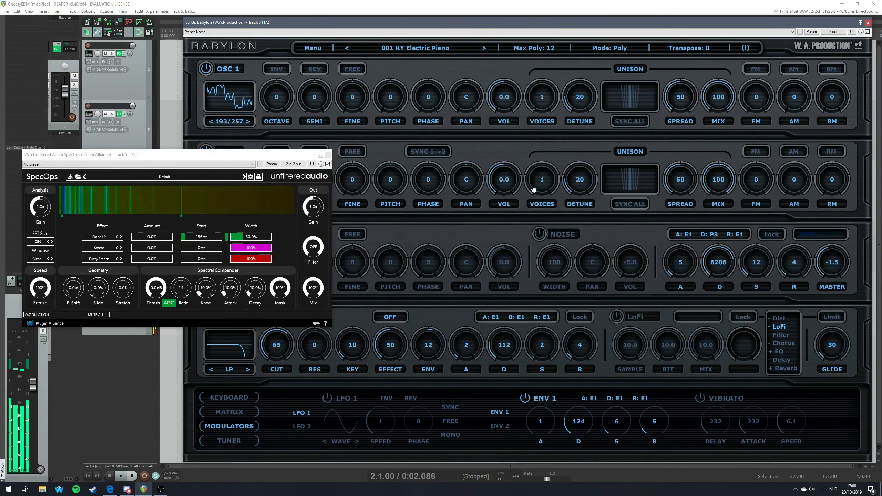
Step forward through Babylon's electric piano presets to 009 KY Electric Piano.
left_click(483, 48)
left_click(483, 47)
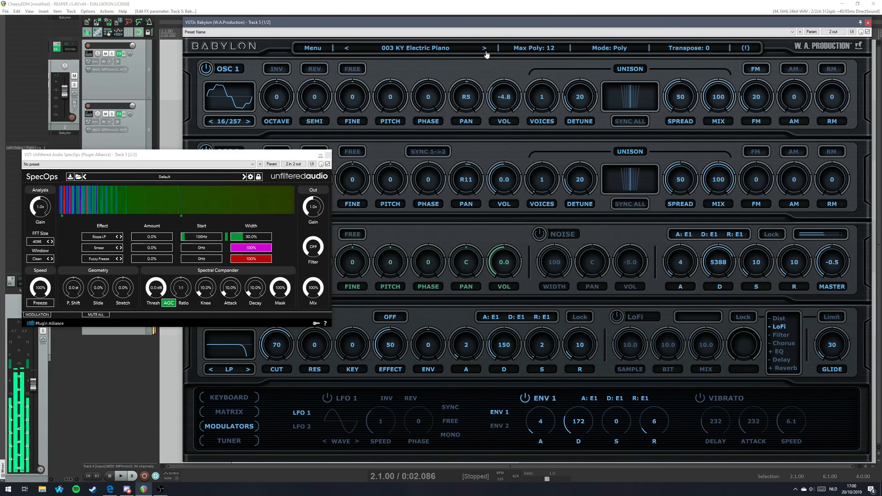
left_click(485, 52)
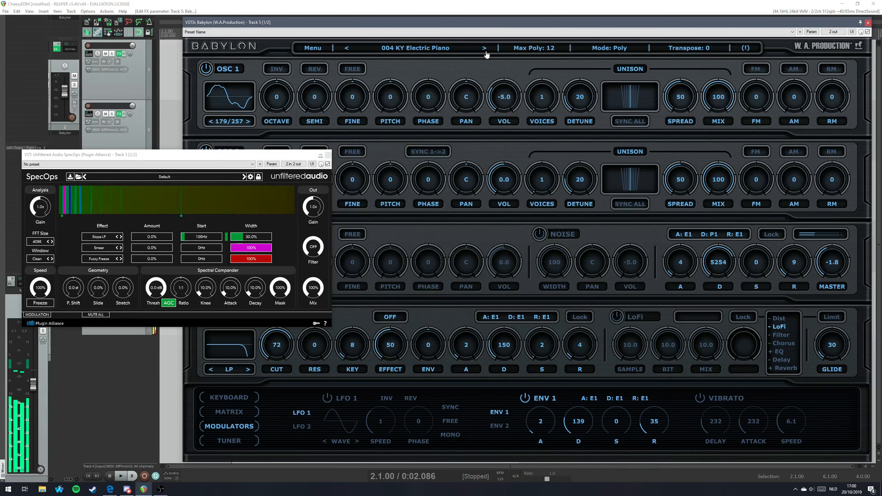
left_click(485, 49)
left_click(484, 49)
left_click(485, 48)
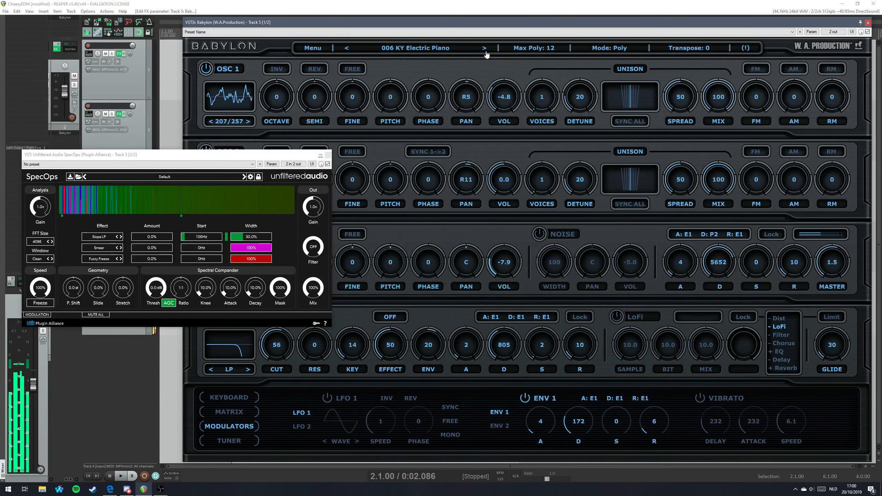
left_click(484, 49)
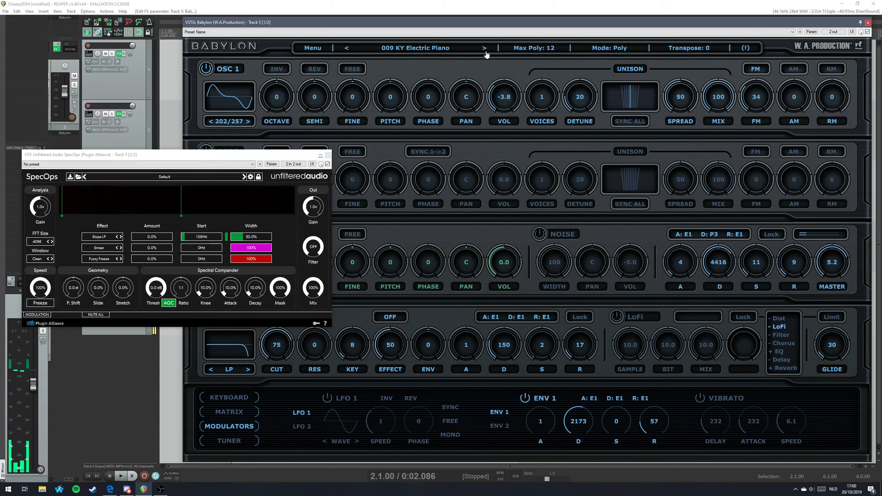
Load the preset 079 BA EPiano from Babylon's 15 Bass Basic factory bank.
left_click(485, 49)
left_click(419, 51)
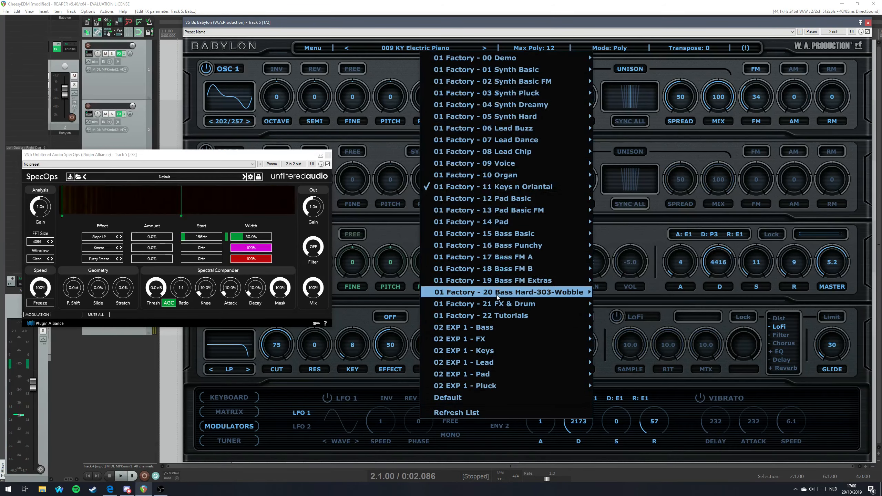
mouse_move(496, 295)
mouse_move(512, 187)
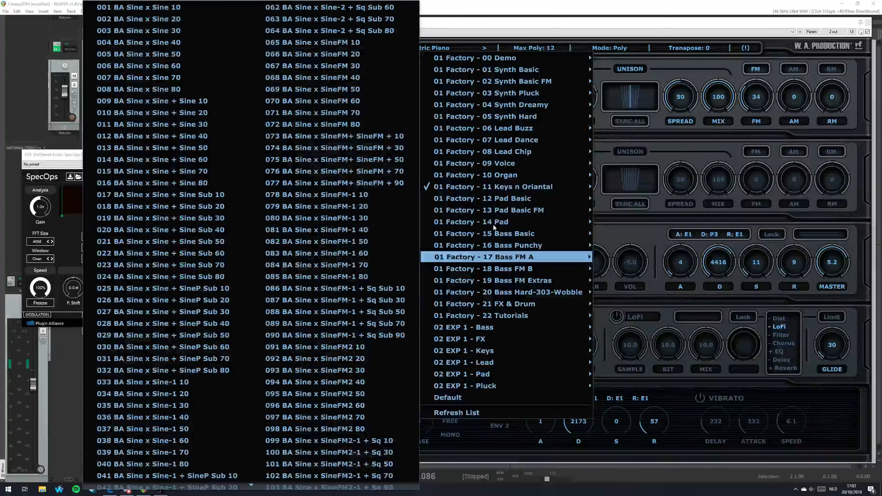
mouse_move(500, 233)
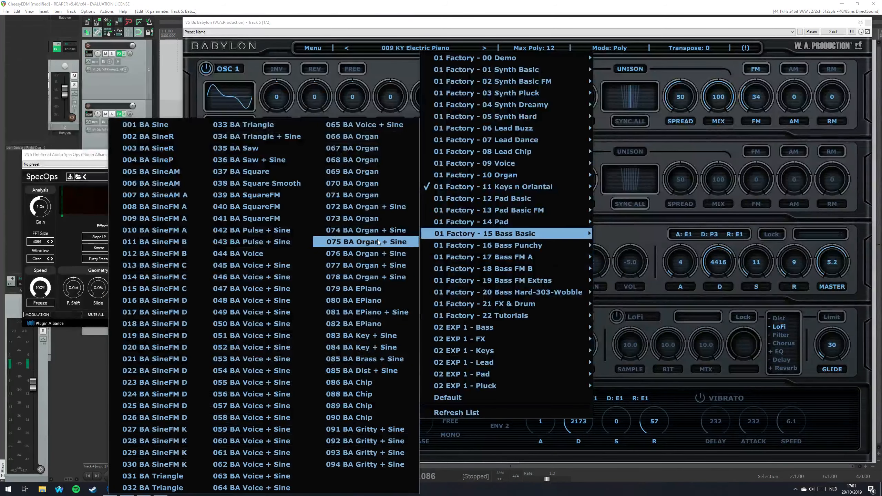
left_click(336, 290)
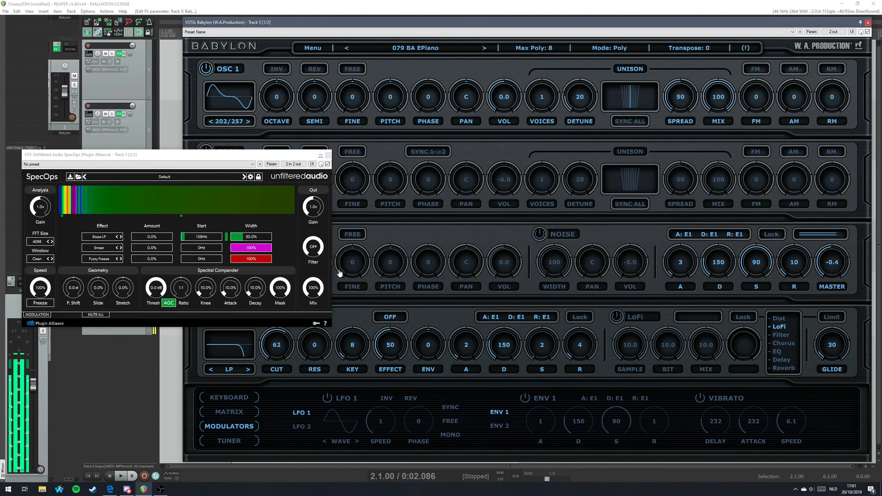
Browse Babylon's voice and hard synth factory banks, and load the preset 091 BA Gritty + Sine from 15 Bass Basic.
left_click(432, 48)
mouse_move(523, 242)
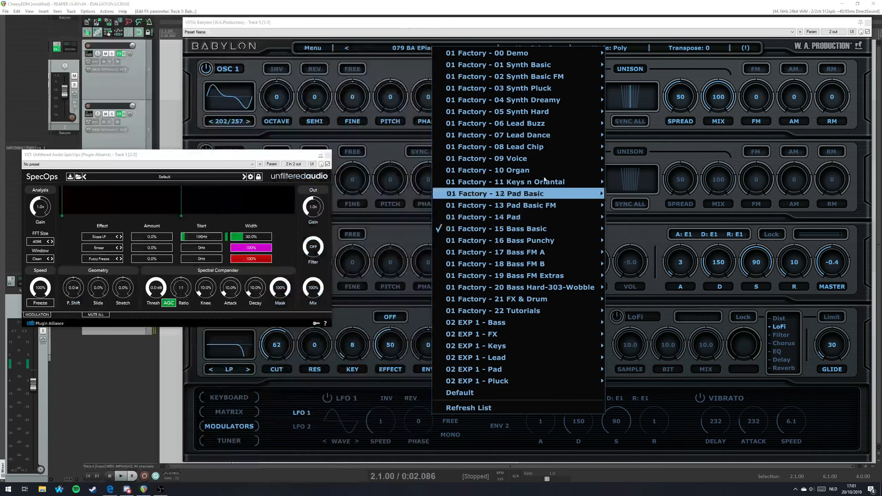
mouse_move(540, 166)
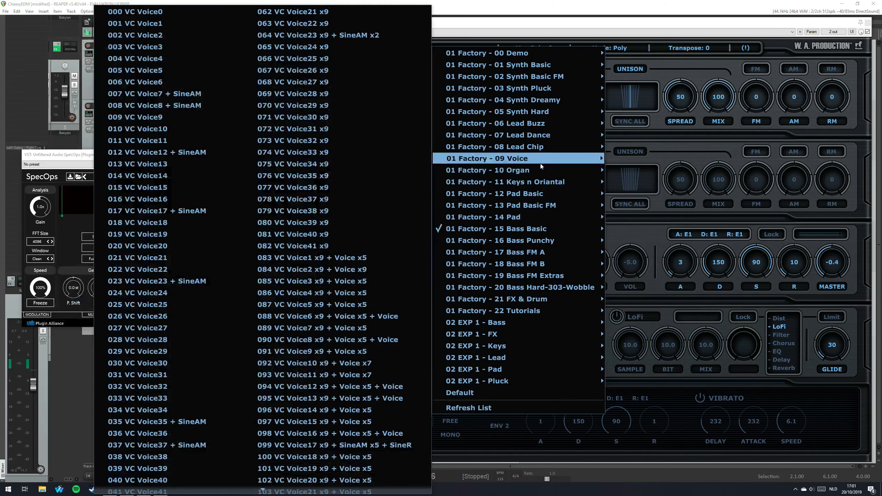
mouse_move(548, 110)
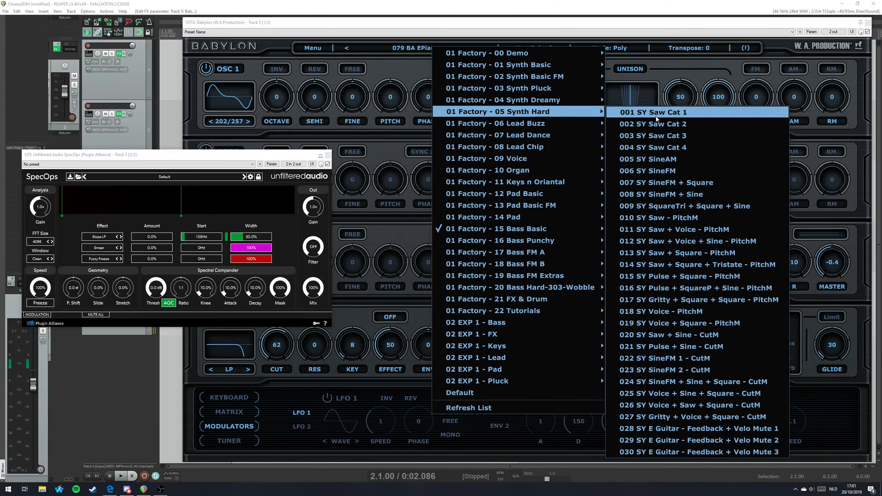
mouse_move(537, 80)
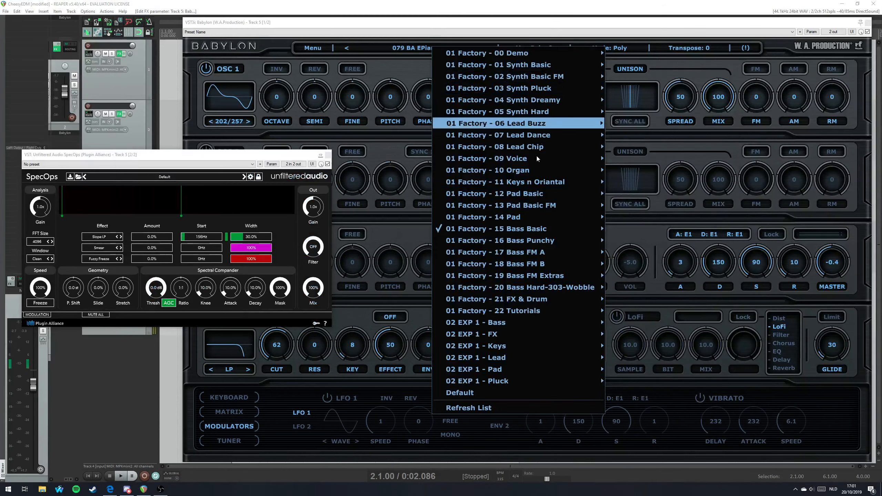
mouse_move(546, 233)
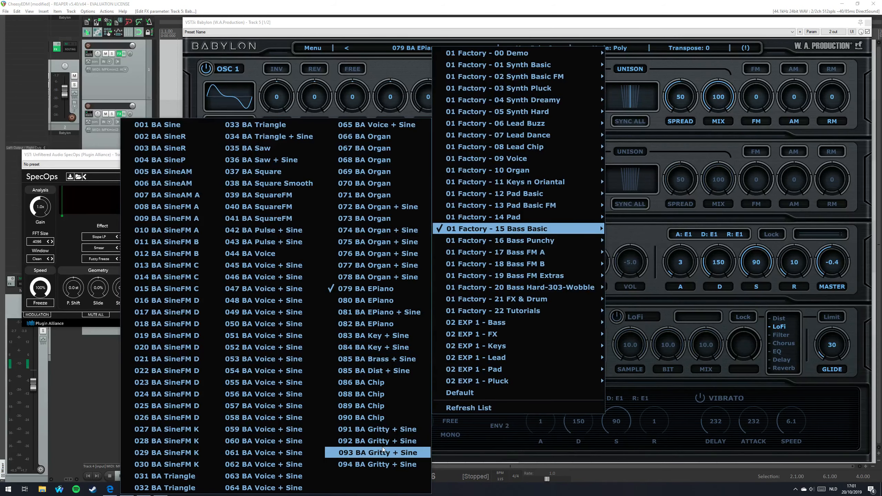
left_click(382, 433)
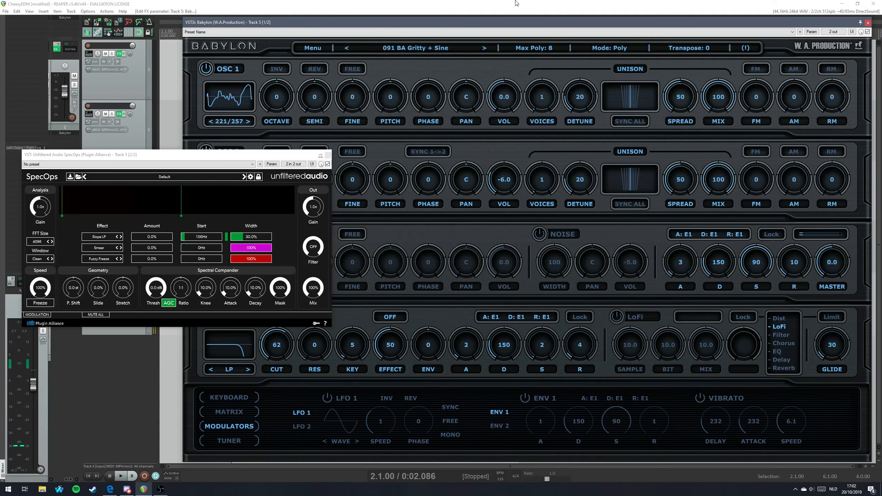
Look through the presets in Babylon's 16 Bass Punchy and 00 Demo factory banks and view its preset management commands.
left_click(412, 51)
mouse_move(550, 191)
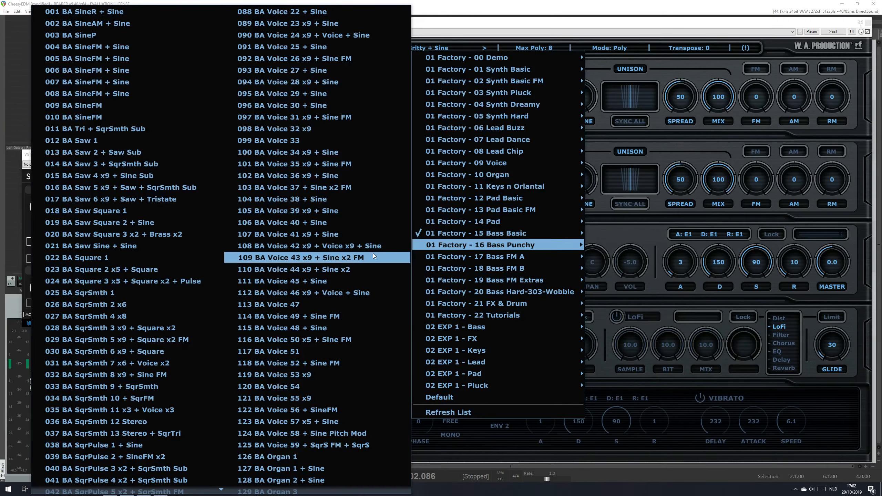
mouse_move(240, 490)
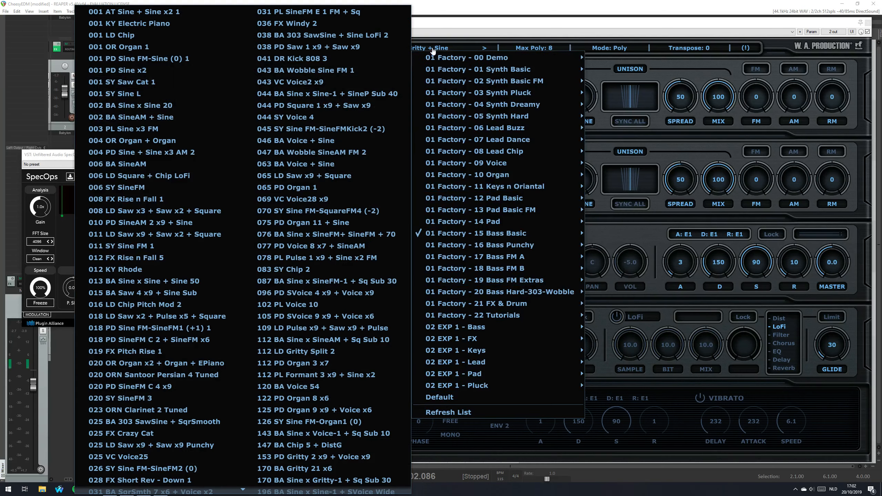
left_click(434, 51)
left_click(433, 51)
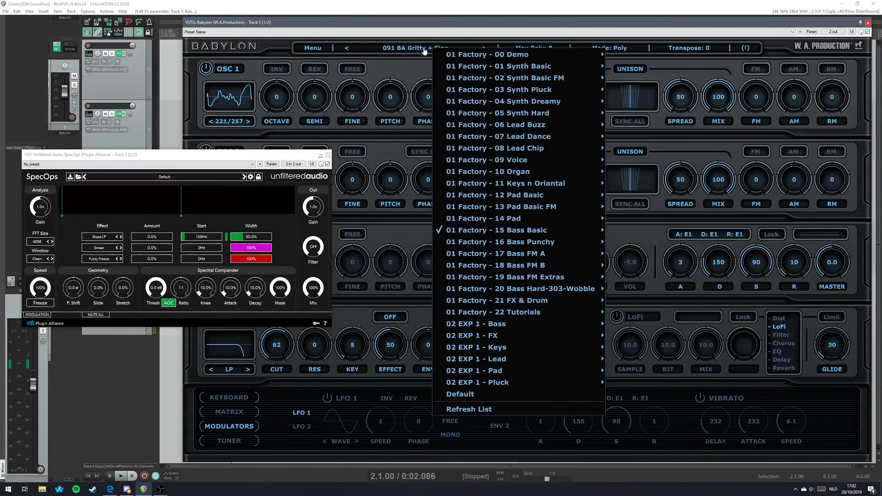
left_click(424, 51)
left_click(421, 50)
left_click(312, 50)
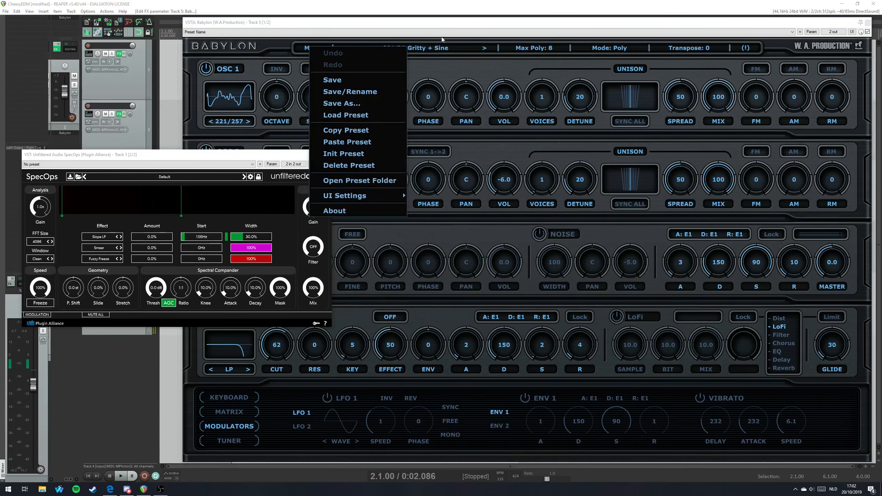
Load 044 BA Wobble Sine FM 2 from the 20 Bass Hard-303-Wobble factory bank and step back to 043 BA Wobble Sine FM 1.
left_click(433, 49)
left_click(433, 49)
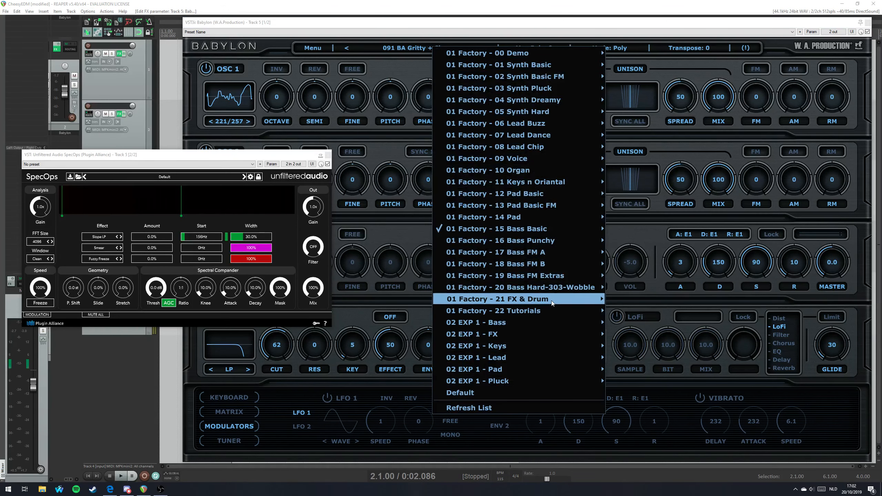
mouse_move(556, 288)
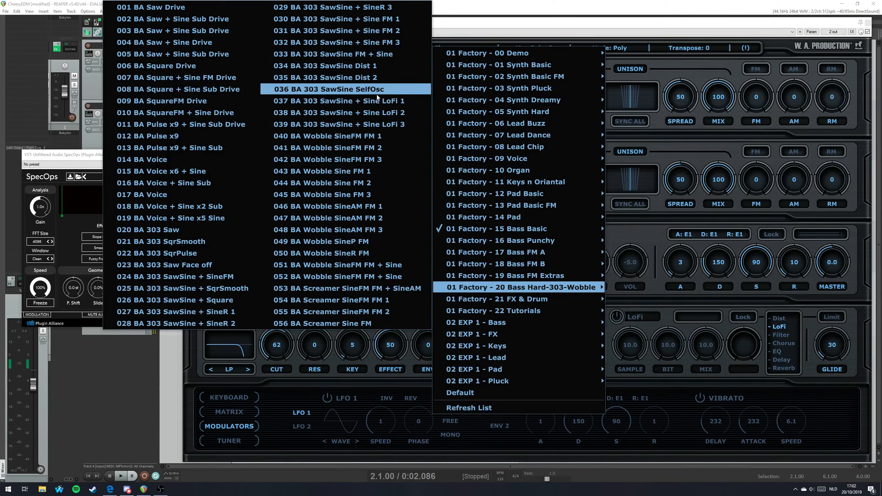
left_click(358, 183)
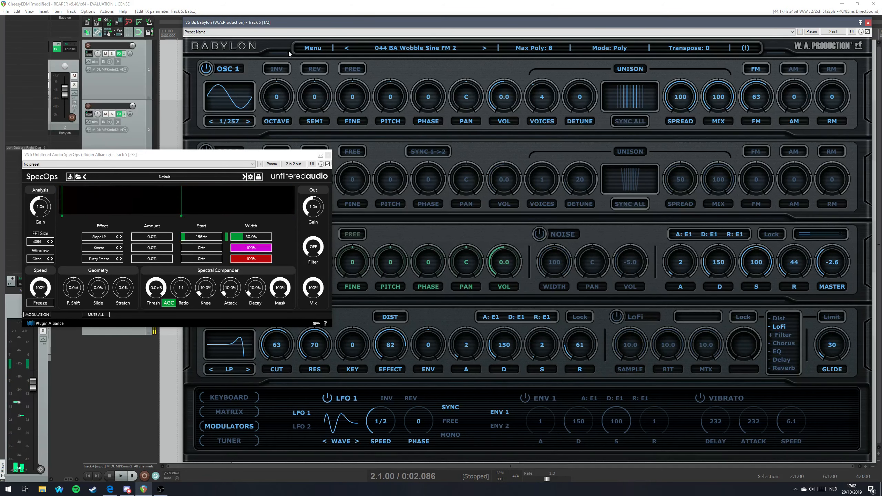
left_click(347, 49)
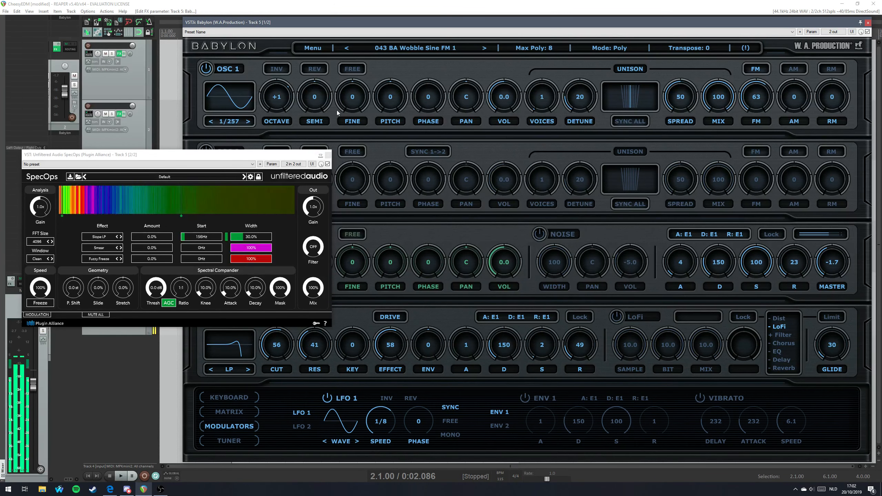
left_click(456, 48)
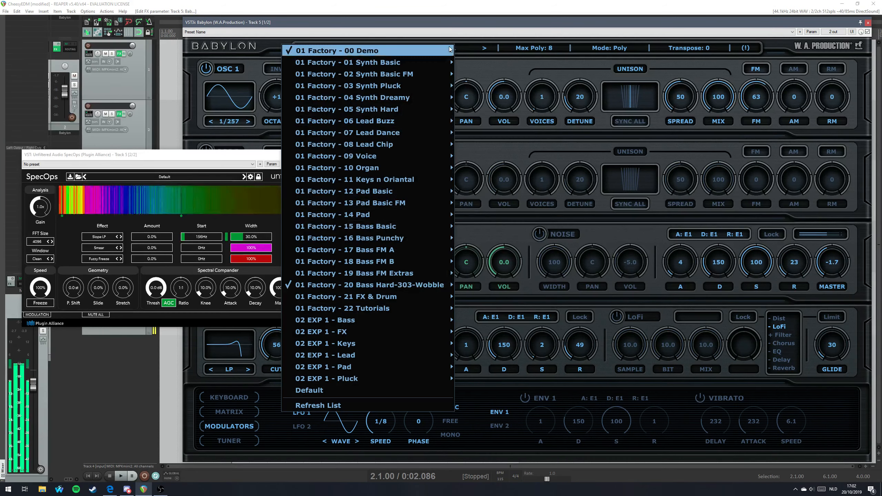
left_click(404, 25)
left_click(424, 32)
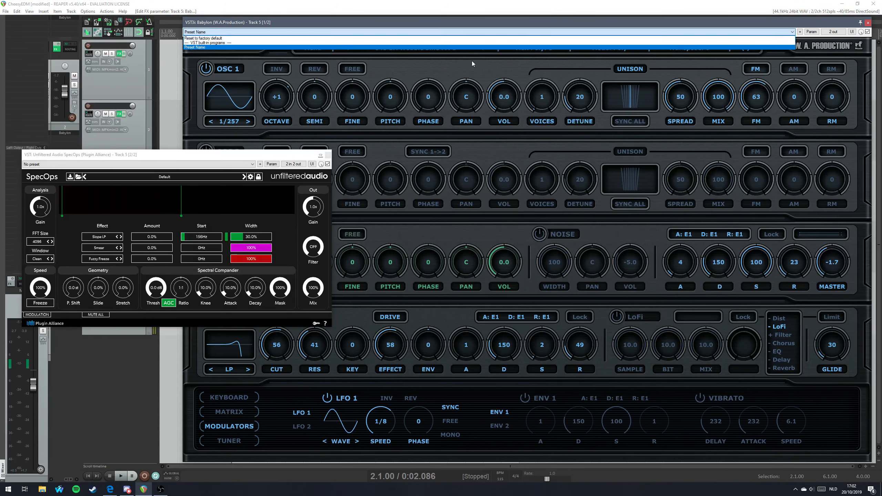
left_click(472, 61)
Step forward through Babylon's wobble bass presets to 049 BA Wobble SineP FM.
left_click(483, 48)
left_click(483, 50)
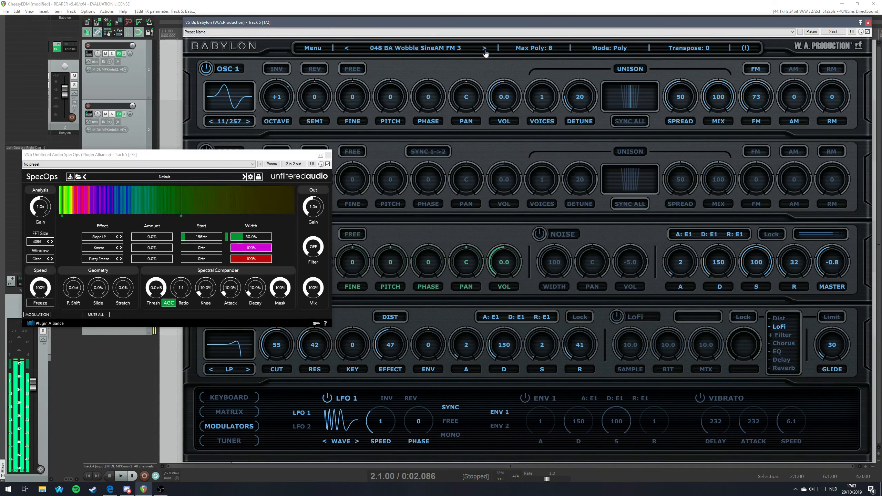
left_click(485, 53)
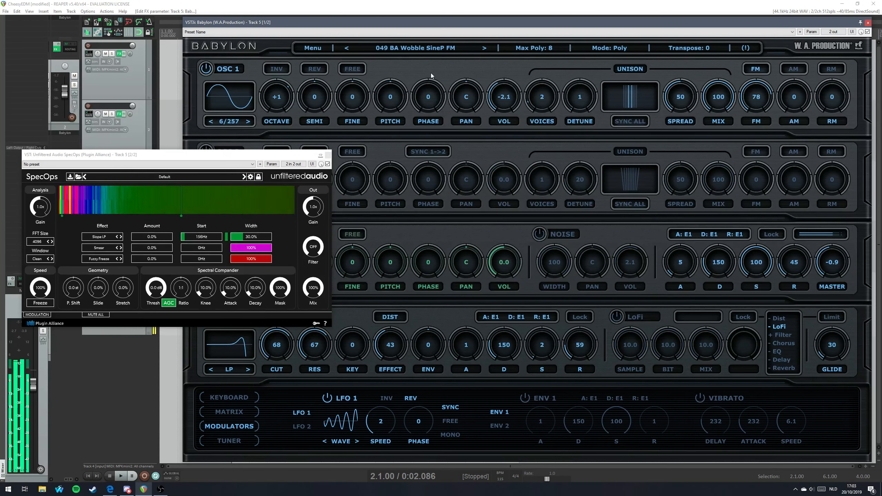
Load the preset 038 FX Helicopter SloMo from Babylon's 21 FX & Drum factory bank.
left_click(421, 50)
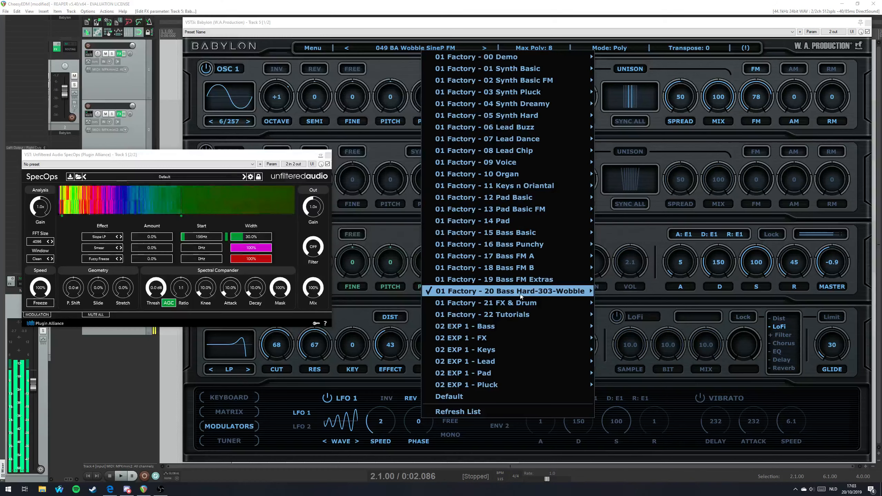
mouse_move(521, 296)
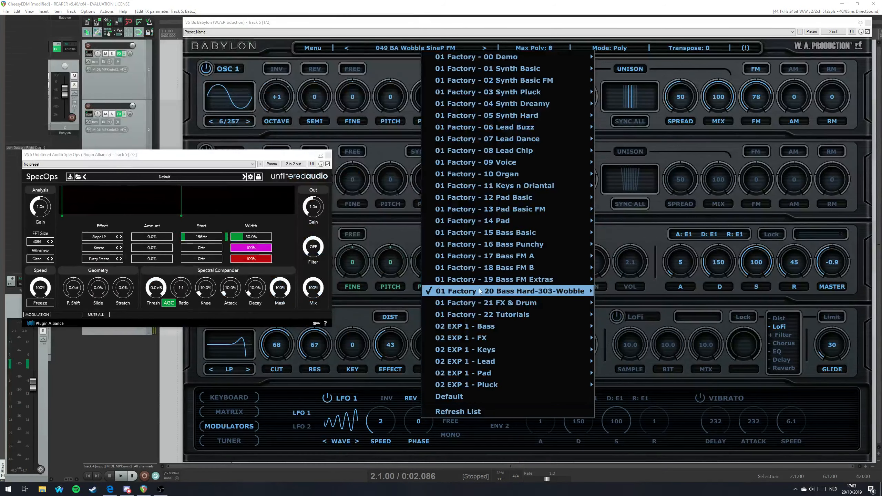
mouse_move(487, 308)
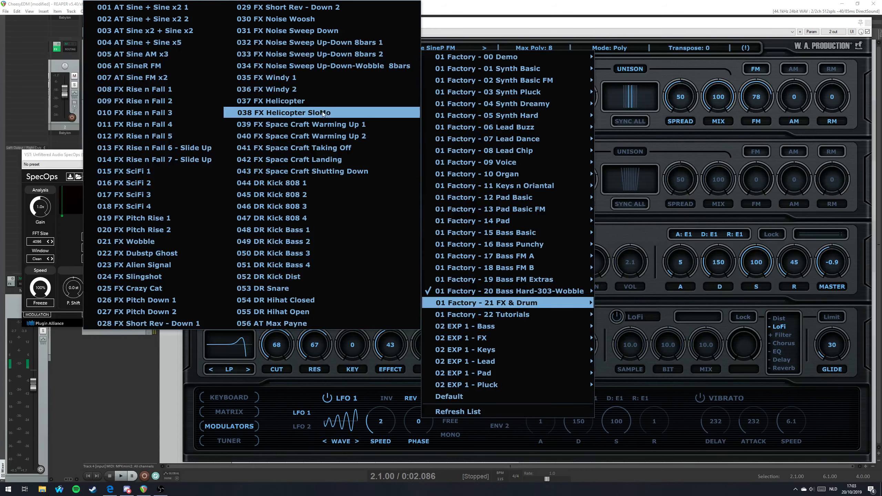
left_click(314, 113)
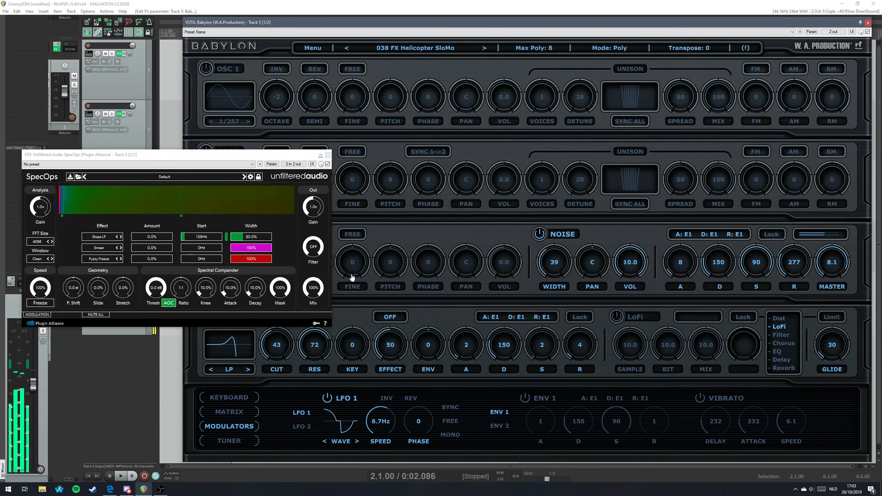
Load the preset 039 FX Space Craft Warming Up 1 from the 21 FX & Drum factory bank.
left_click(438, 49)
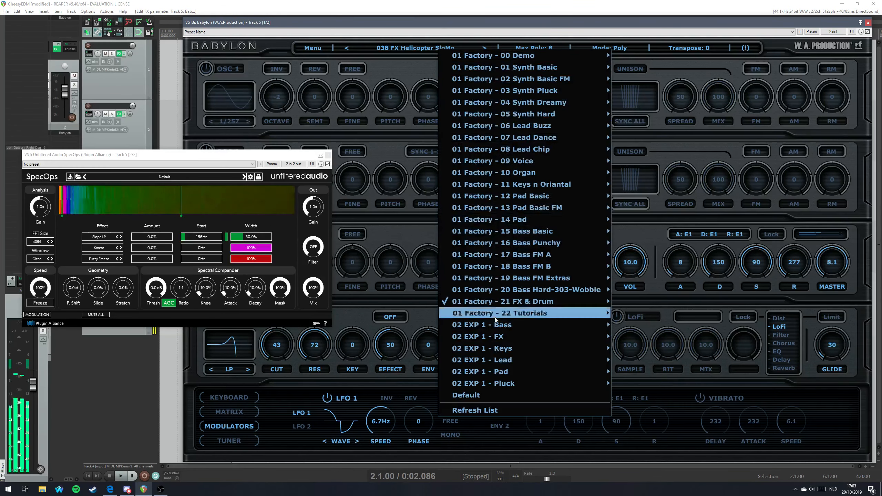
mouse_move(531, 305)
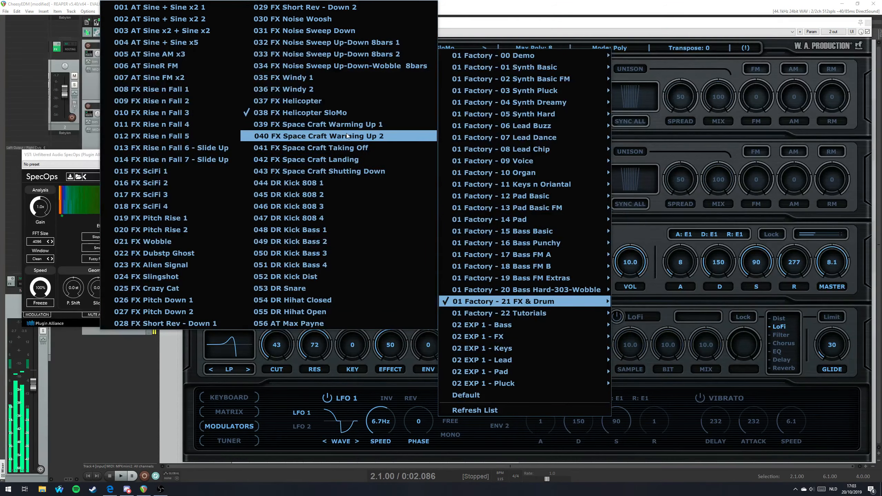
left_click(344, 124)
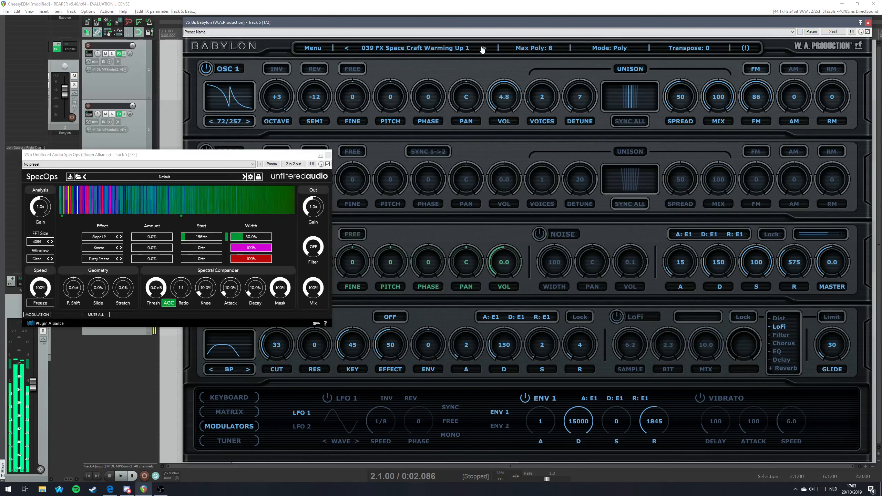
Load the preset EXP1 BA Mr Bass Lead from Babylon's 02 EXP 1 - Bass expansion bank.
left_click(434, 51)
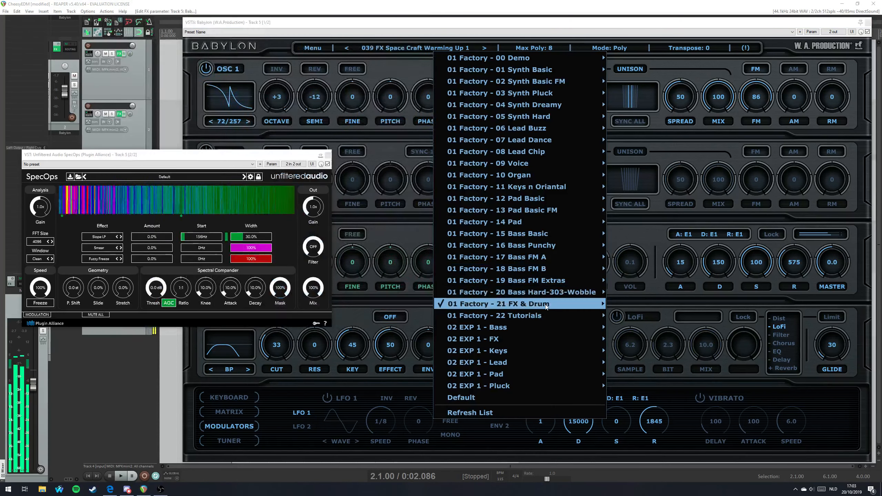
mouse_move(493, 304)
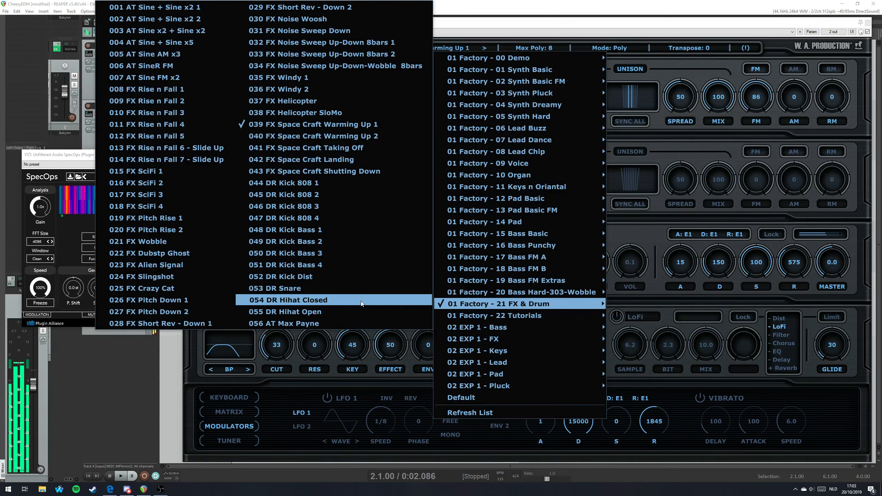
mouse_move(474, 327)
left_click(363, 223)
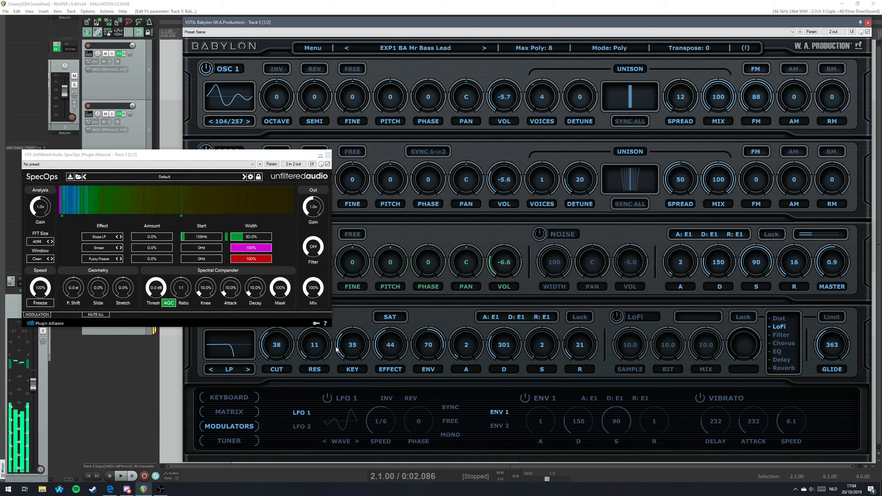
Load the preset EXP1 BA DUB Dubstepper 1 from the 02 EXP 1 - Bass expansion bank.
left_click(402, 51)
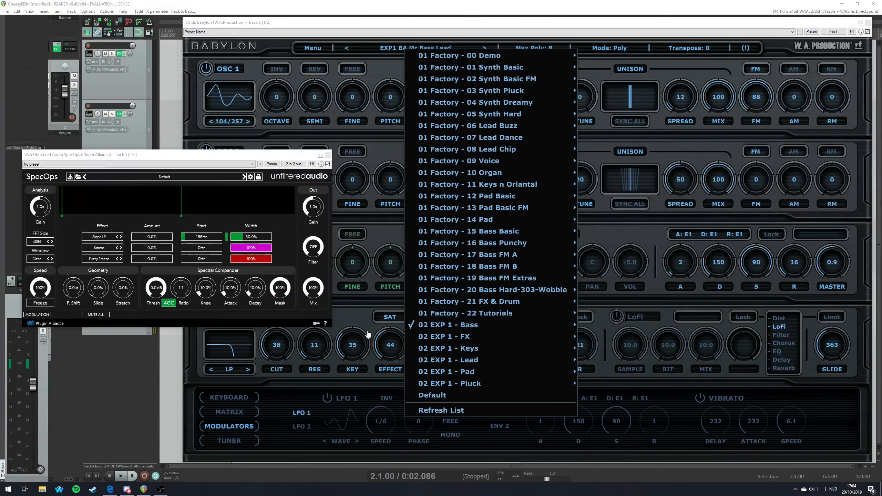
mouse_move(496, 322)
left_click(174, 359)
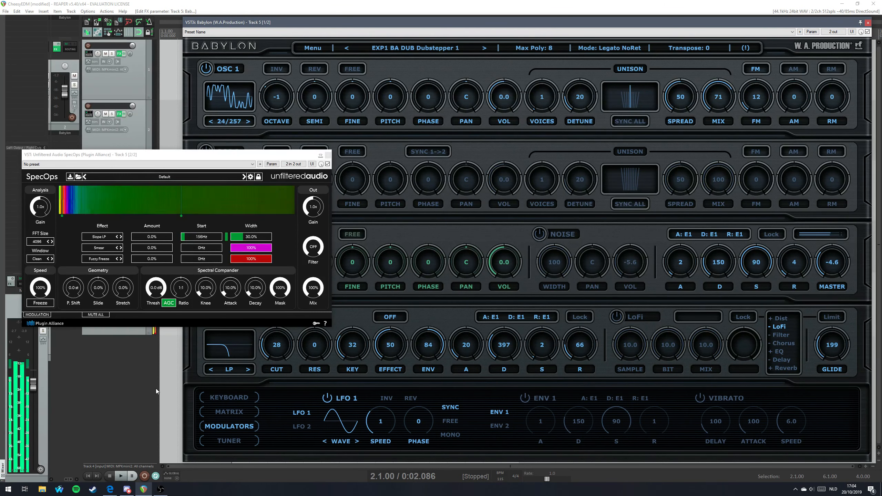
Load the preset EXP1 LD Future 1 from Babylon's 02 EXP 1 - Lead expansion bank.
left_click(410, 48)
mouse_move(461, 331)
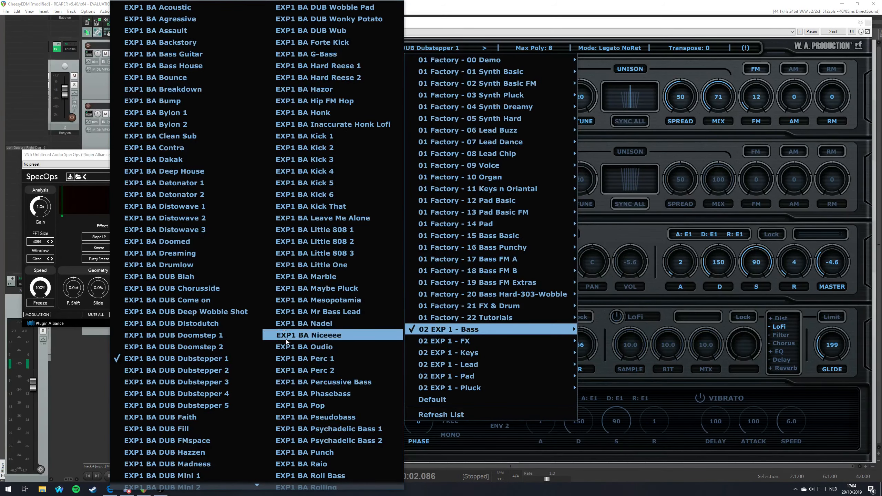
mouse_move(232, 489)
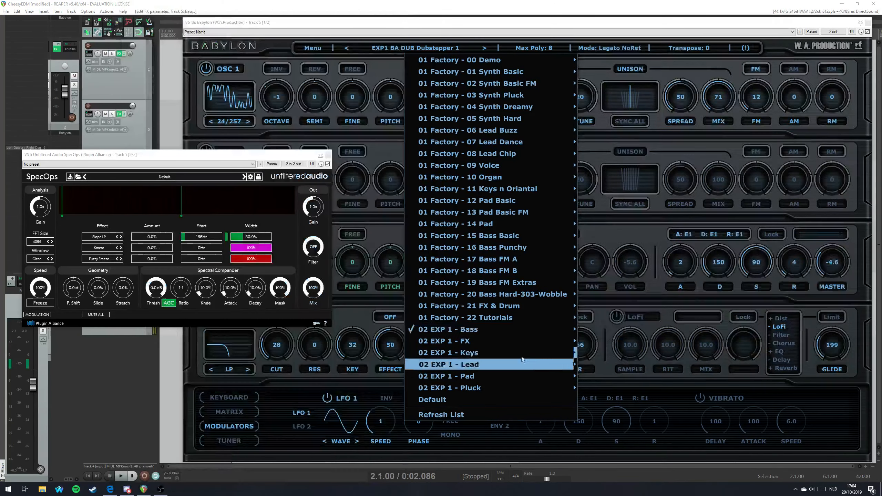
mouse_move(536, 364)
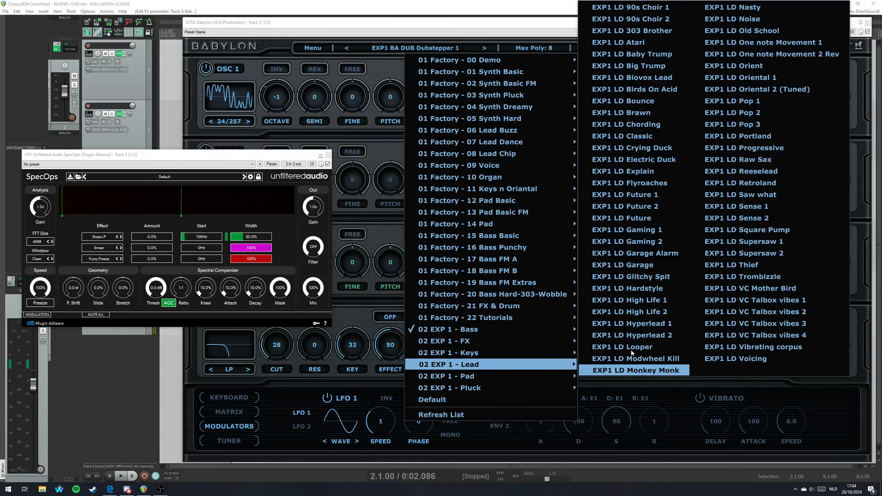
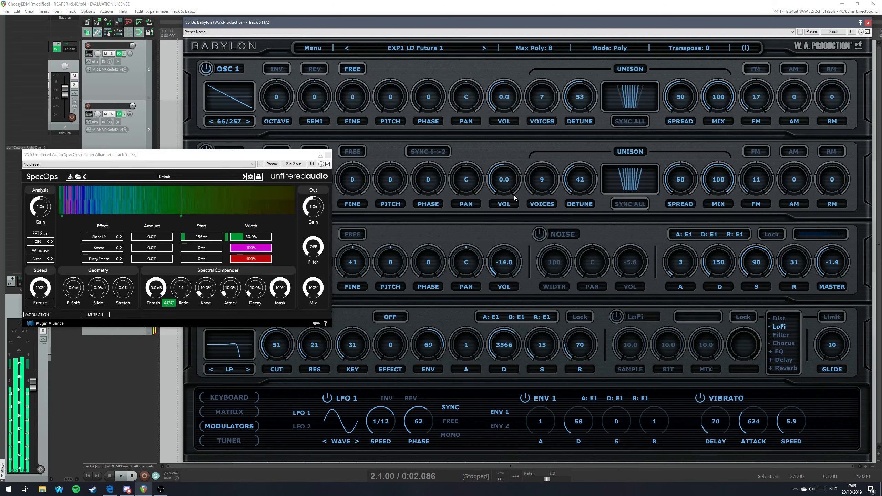
Load the preset EXP1 PD Brightness from the 02 EXP 1 - Pad expansion bank.
left_click(419, 52)
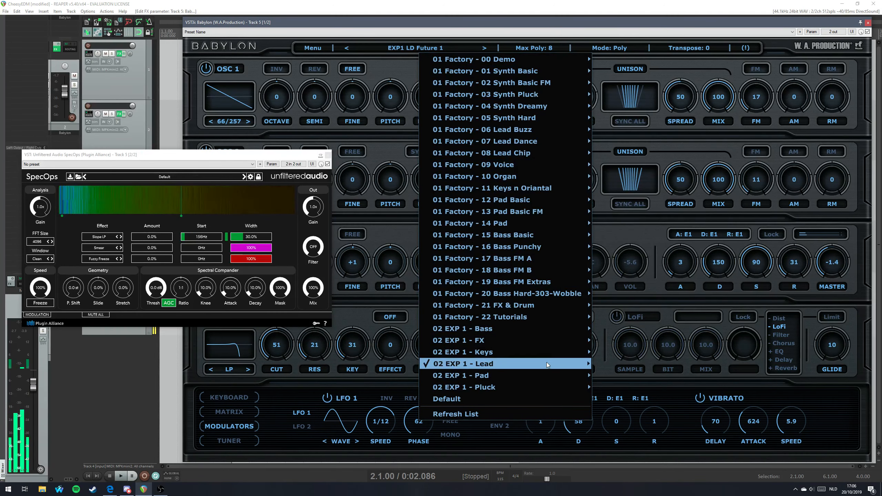
mouse_move(524, 380)
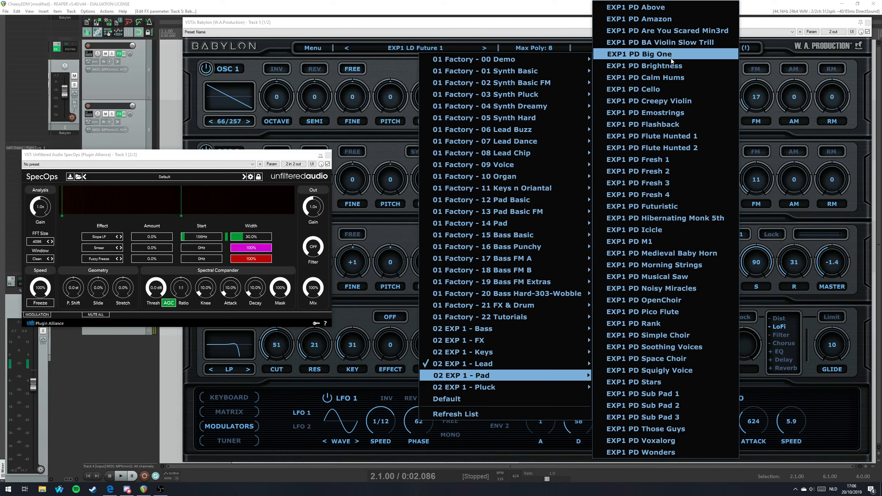
left_click(670, 65)
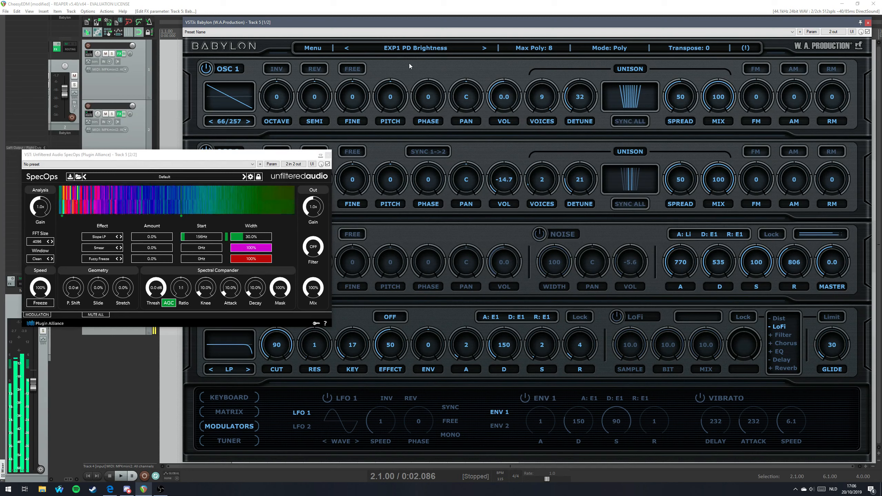
Load the preset 016 SY Pulse + SquareP + Sine from the 05 Synth Hard factory bank.
left_click(417, 48)
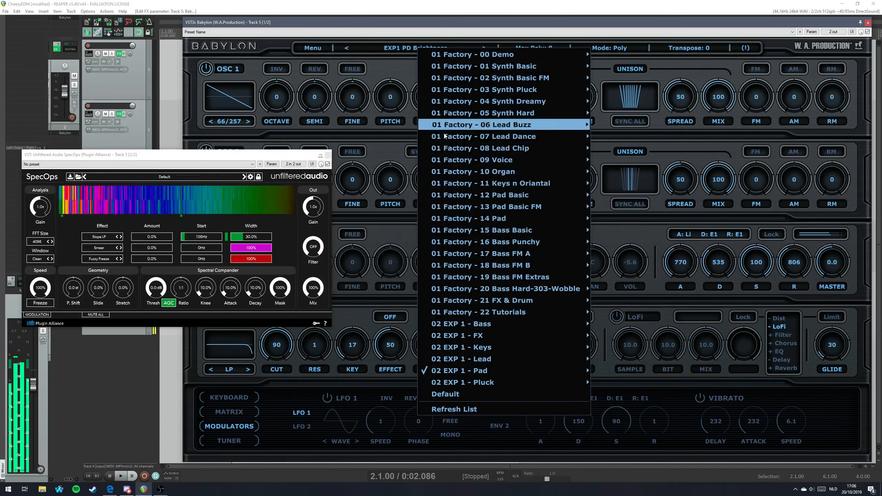
mouse_move(528, 301)
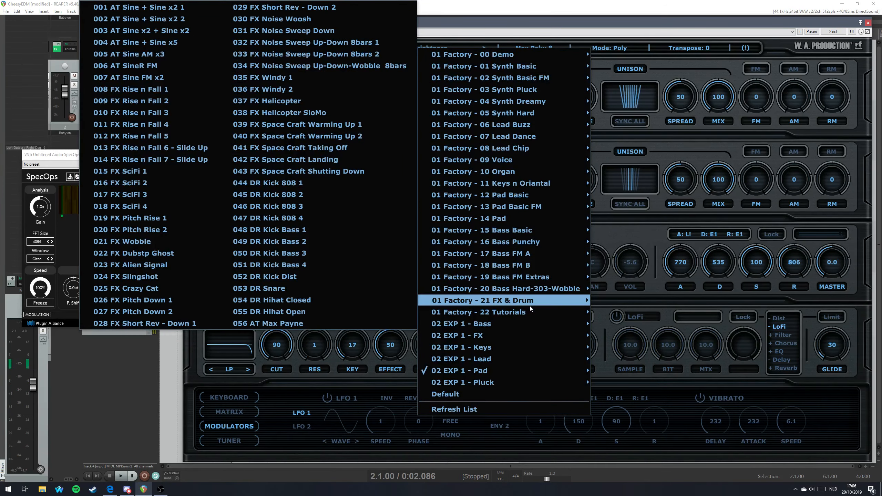
mouse_move(528, 113)
left_click(723, 289)
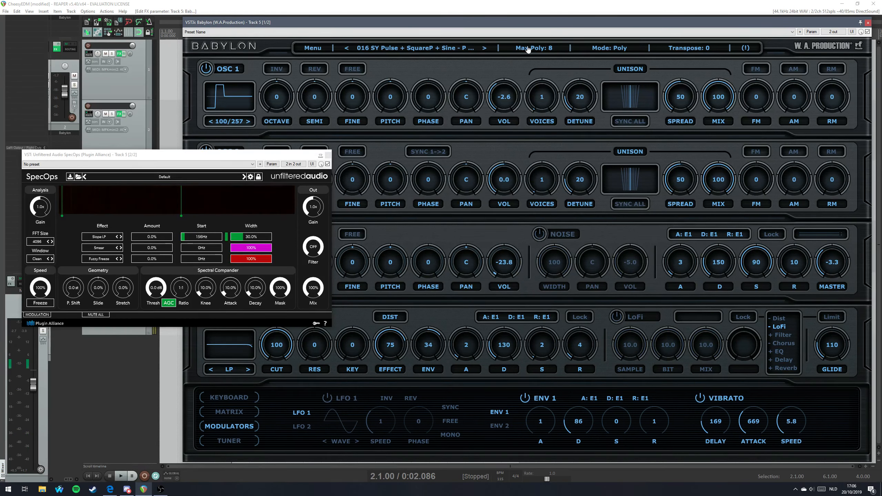
Load the preset 109 PL Formant 3 x9 + Sine x2 FM from the 03 Synth Pluck factory bank.
left_click(426, 54)
mouse_move(564, 91)
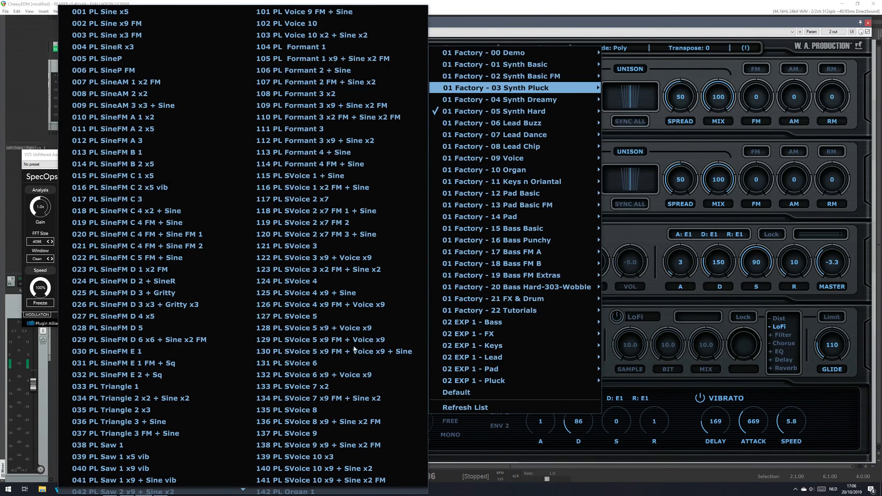
left_click(323, 106)
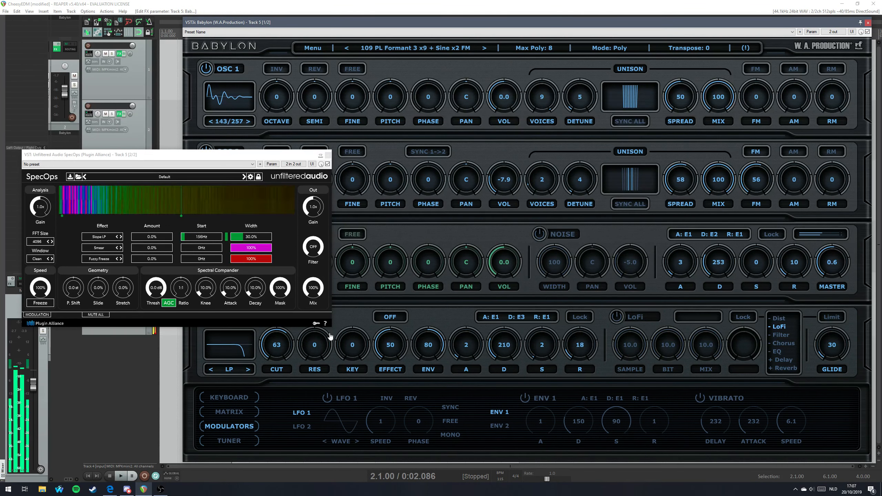
left_click(404, 50)
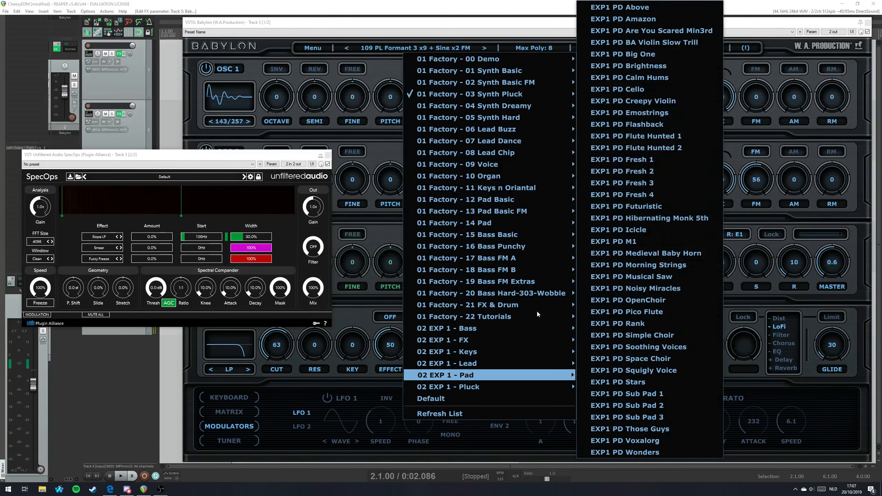
mouse_move(405, 63)
left_click(432, 48)
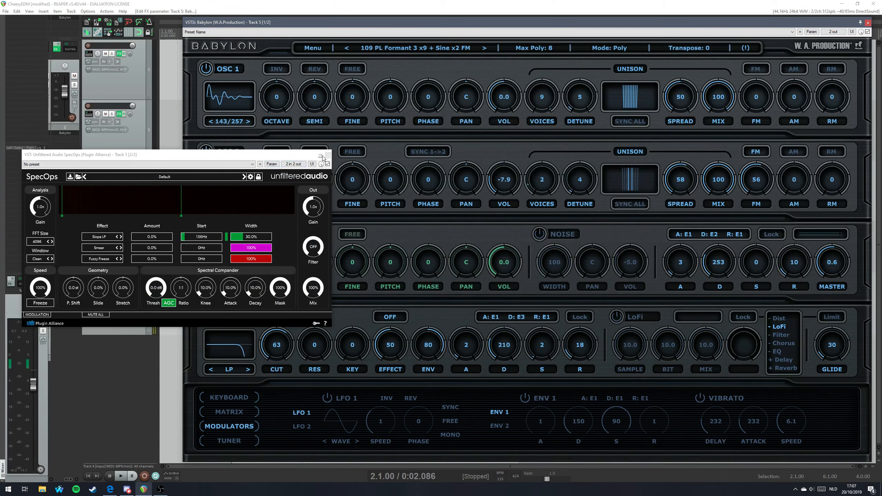
Bring the Babylon window in front of SpecOps and load the preset 001 KY Electric Piano from the 00 Demo factory bank.
left_click(417, 71)
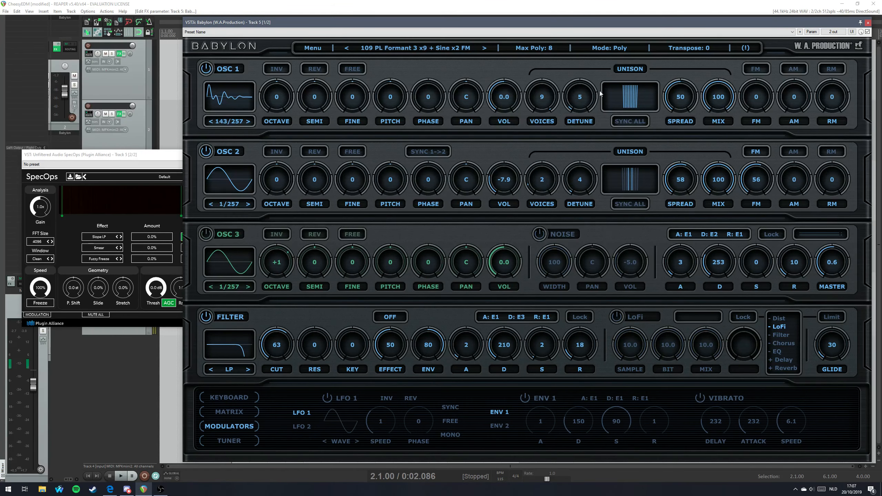
left_click(458, 52)
mouse_move(435, 51)
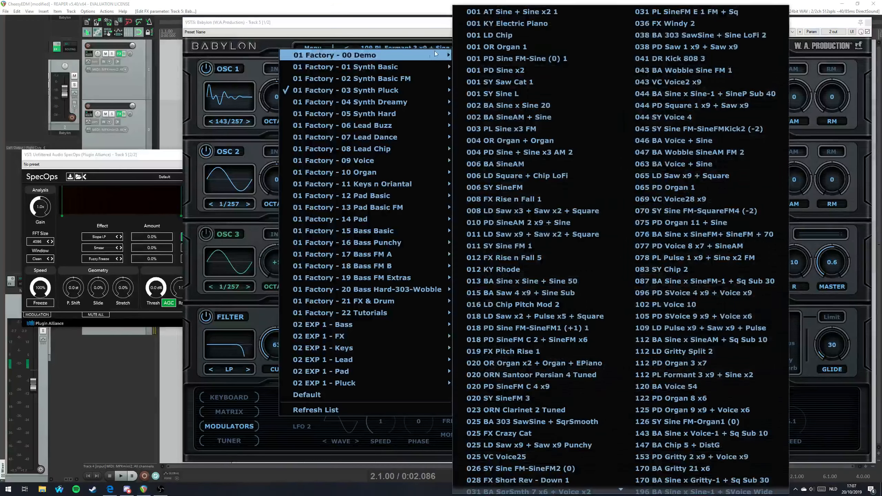
left_click(524, 24)
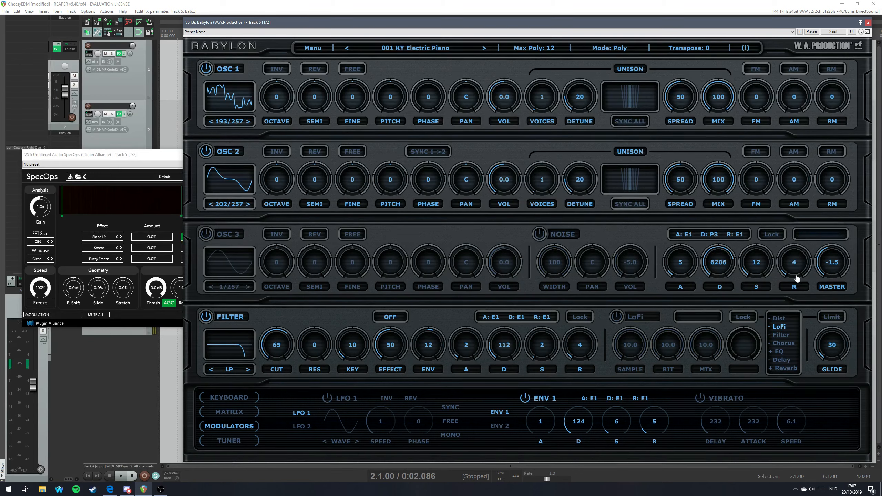
Show the Chorus settings in the effects section and switch the Chorus on.
left_click(781, 334)
left_click(784, 342)
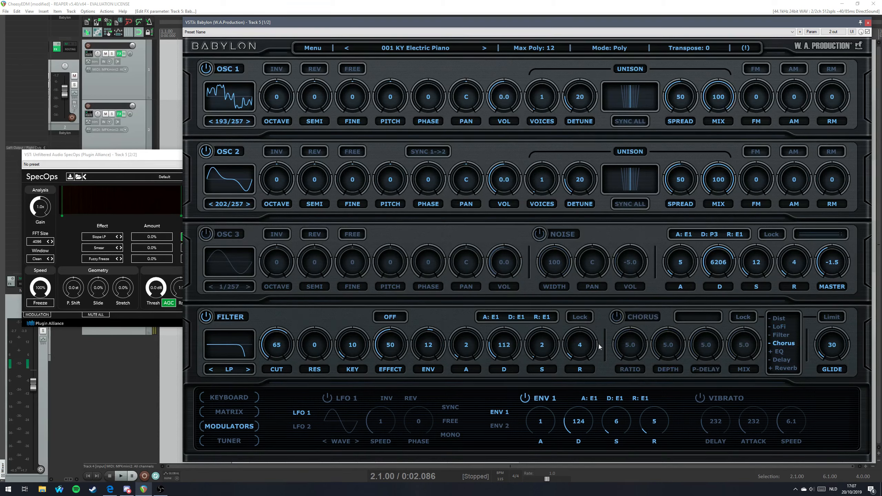
left_click(617, 317)
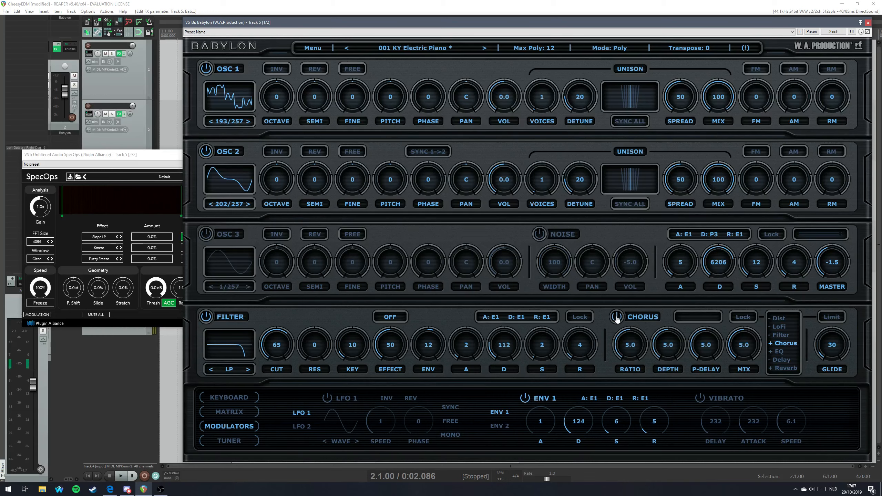
Go through the Filter, LoFi, Dist, EQ and Delay effect settings, and switch the Chorus back off.
left_click(782, 336)
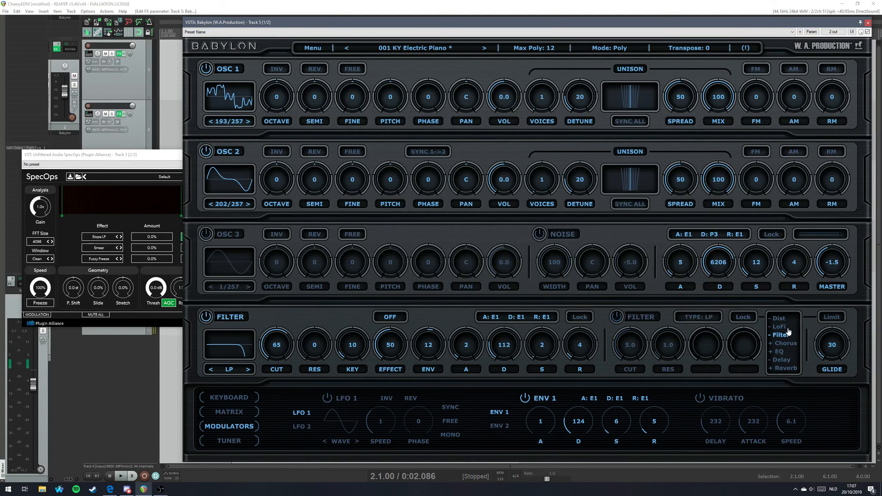
left_click(785, 328)
left_click(783, 321)
left_click(782, 326)
left_click(786, 336)
left_click(783, 352)
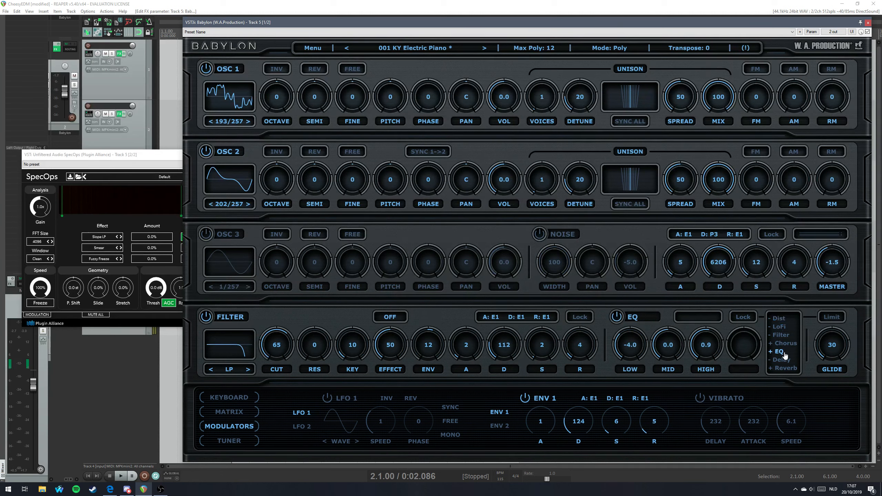
left_click(781, 361)
left_click(784, 344)
left_click(770, 344)
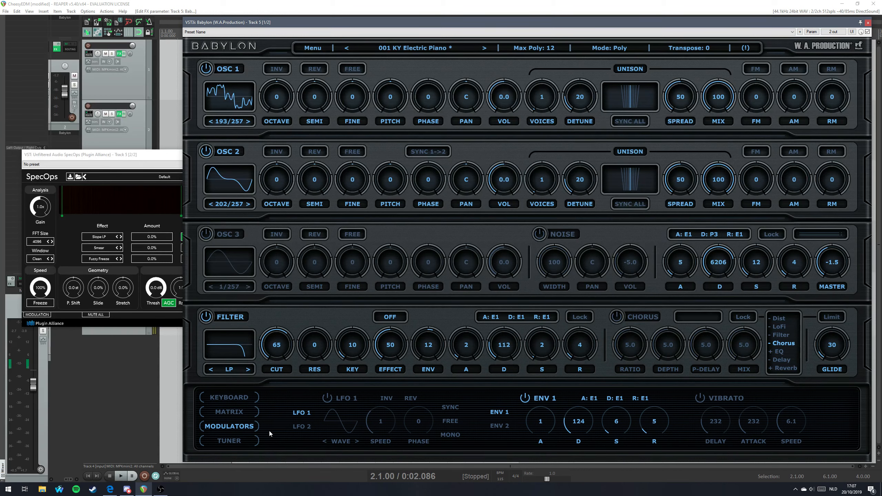
Examine the LFO 2 settings, the modulation matrix, the modulators and the keyboard view of the electric piano preset.
left_click(303, 426)
left_click(301, 427)
left_click(231, 412)
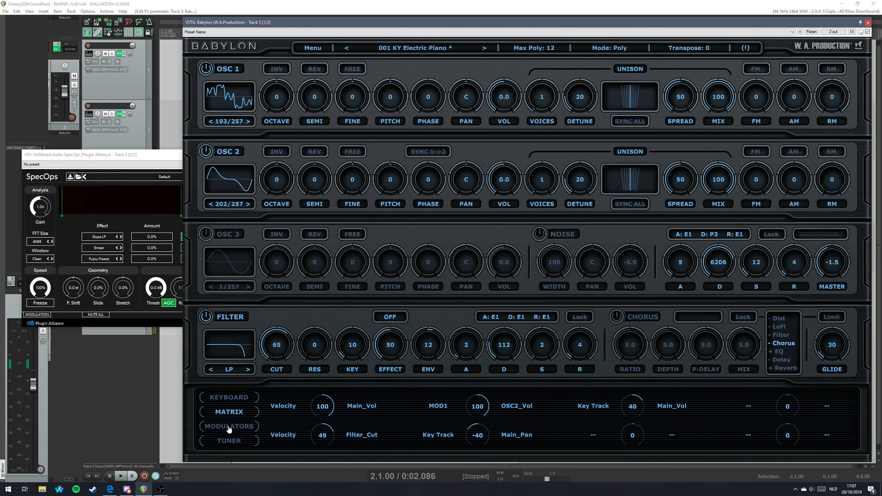
left_click(232, 426)
left_click(237, 398)
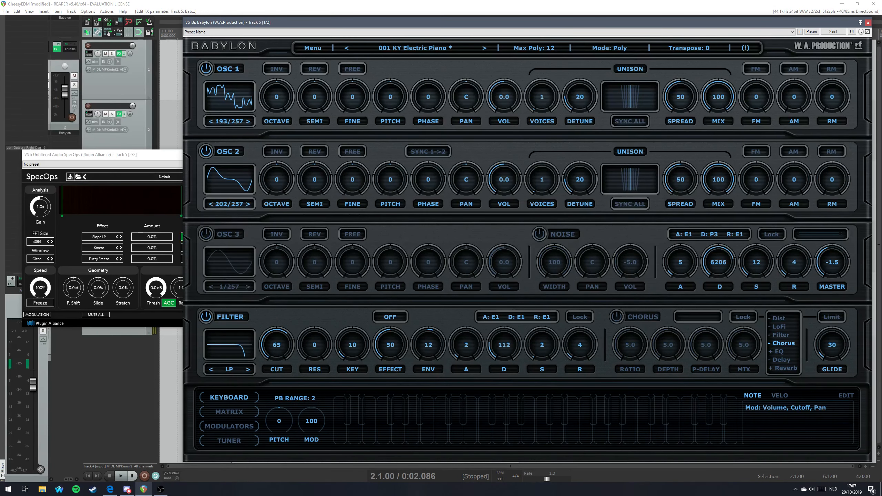
Load the preset 108 PL Formant 3 x2 from the 03 Synth Pluck factory bank.
left_click(394, 52)
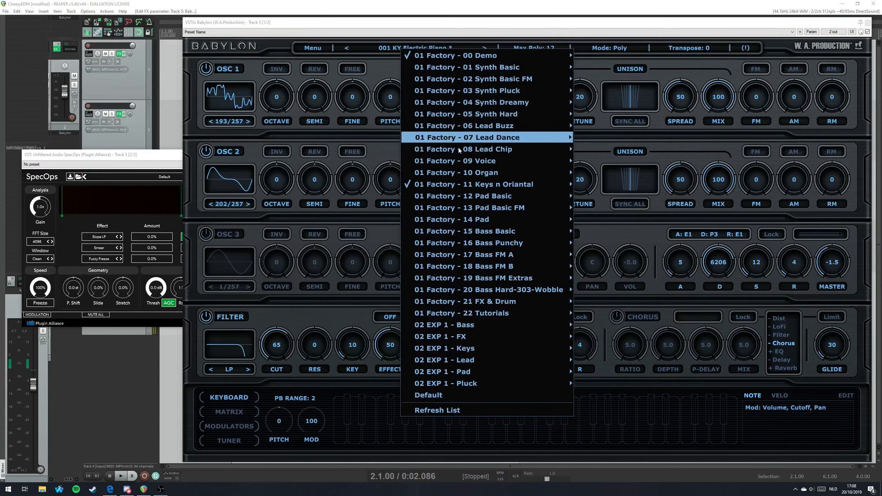
mouse_move(463, 162)
mouse_move(525, 91)
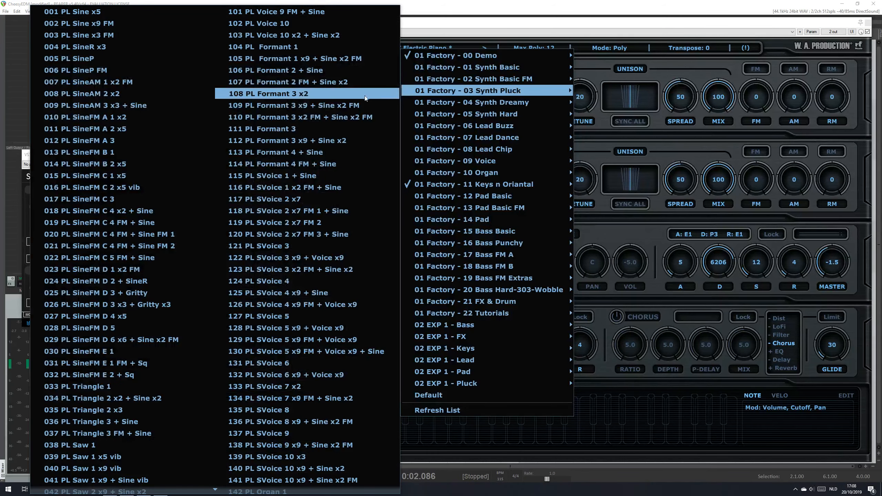
left_click(301, 95)
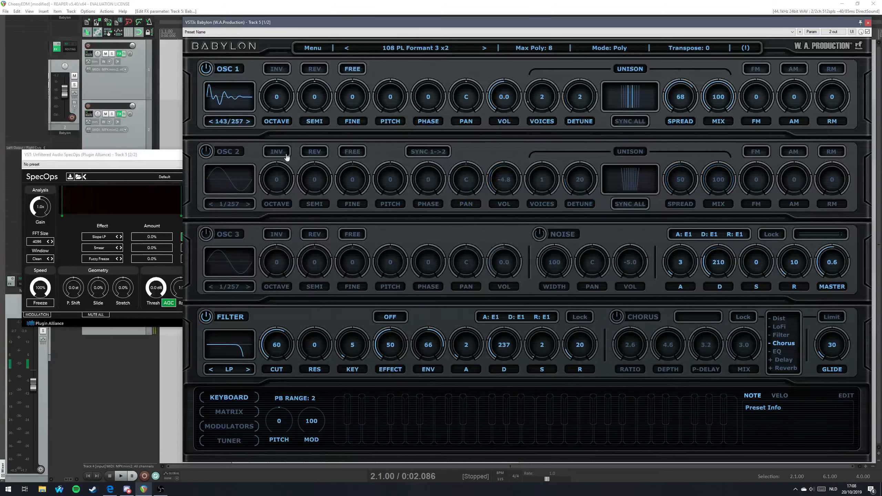
Examine the waveform categories available for OSC 1, from Sine and Triangle to Gritty and Gate.
left_click(237, 103)
mouse_move(275, 110)
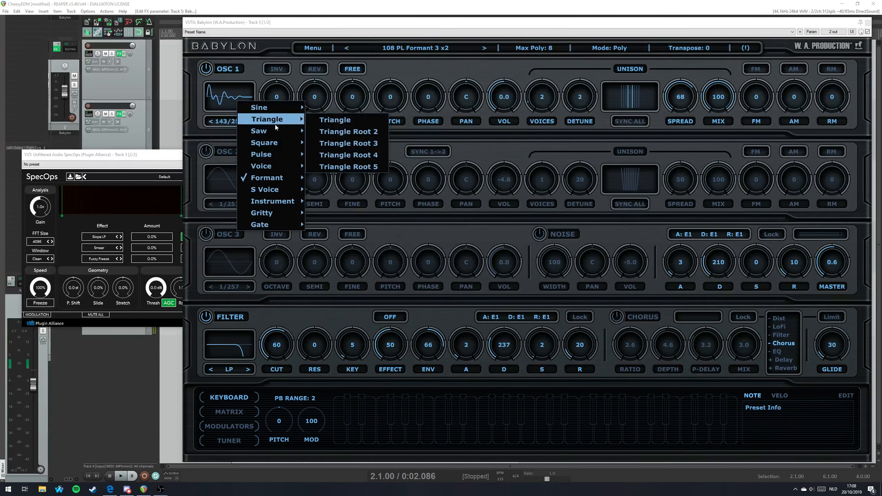
mouse_move(274, 146)
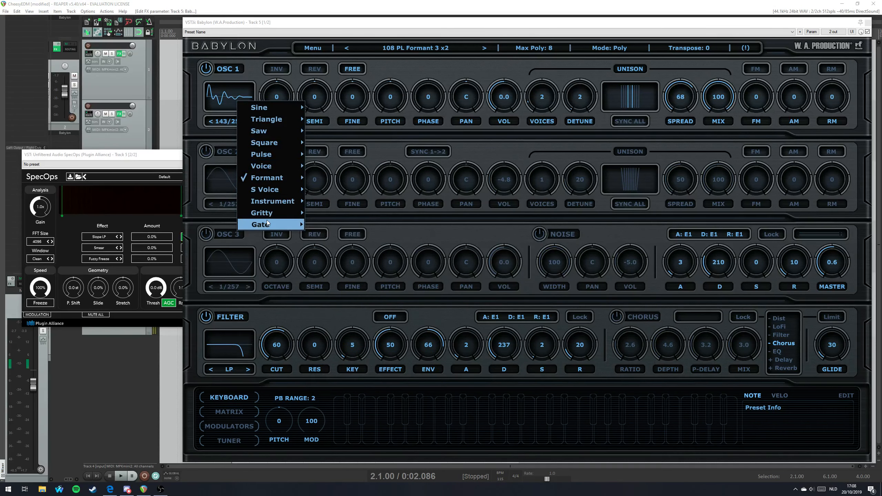
mouse_move(268, 223)
left_click(228, 103)
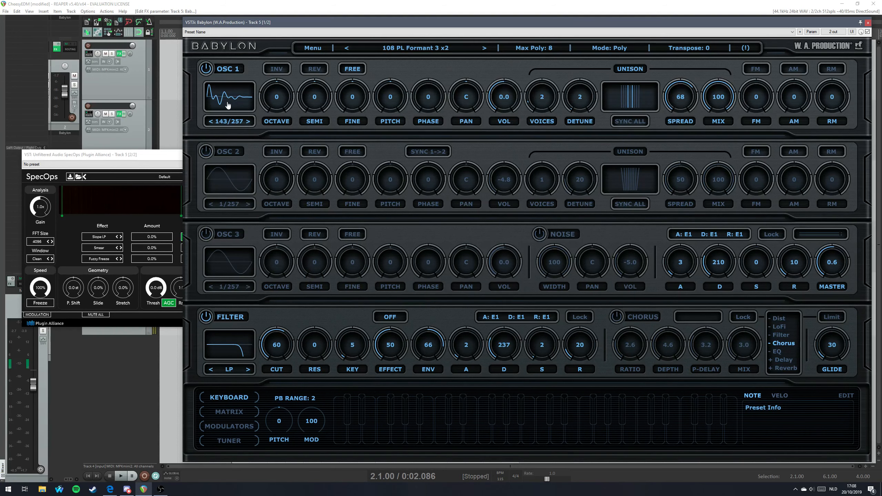
left_click(228, 102)
left_click(224, 95)
left_click(224, 96)
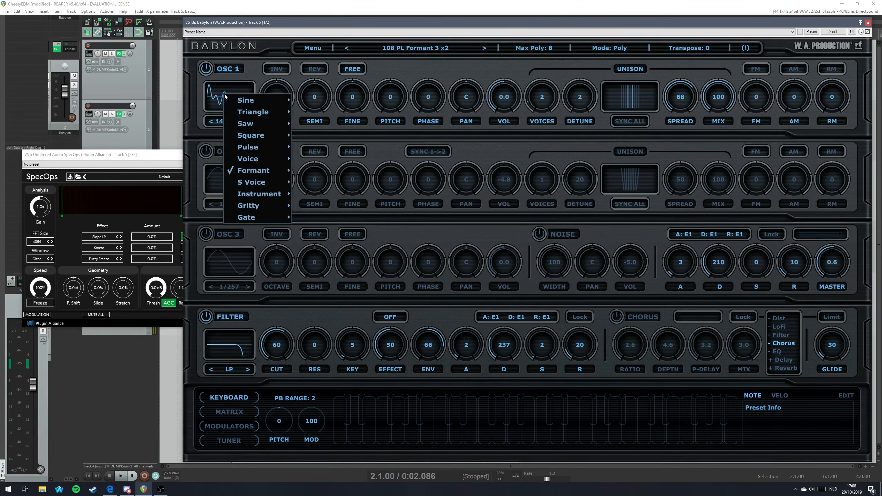
Examine Babylon's preset management commands and UI settings entry.
left_click(322, 51)
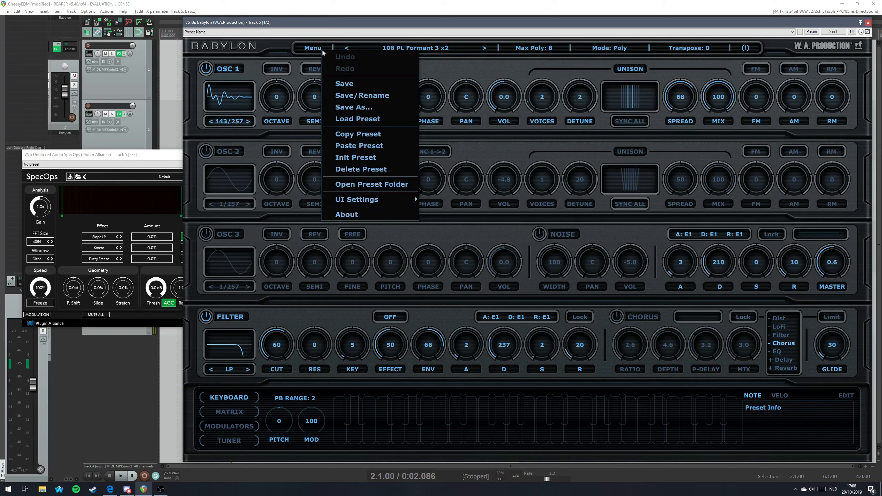
mouse_move(402, 199)
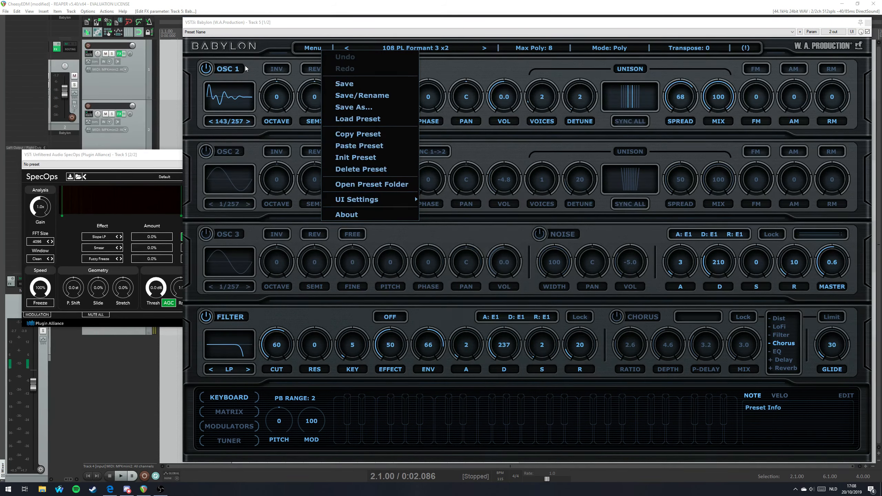
left_click(261, 58)
Examine the Synthetic Voice waveforms offered for OSC 1 in the S Voice category, keeping the current waveform.
left_click(233, 104)
mouse_move(279, 187)
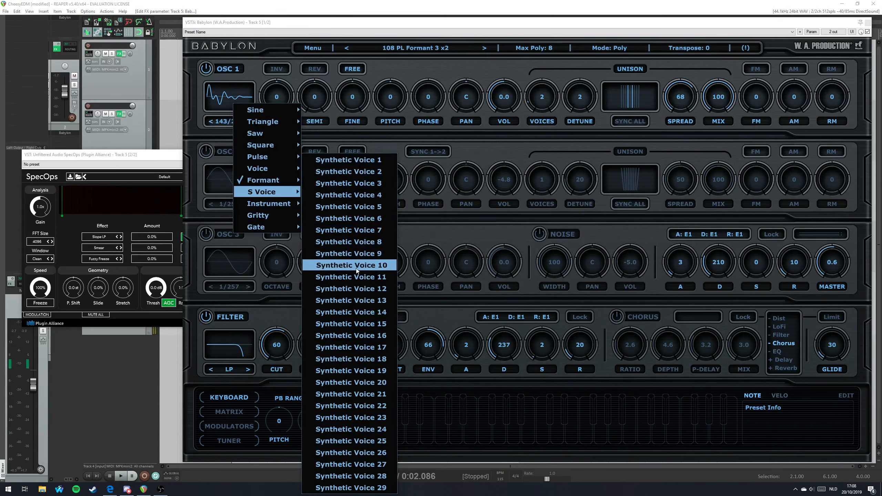
left_click(369, 155)
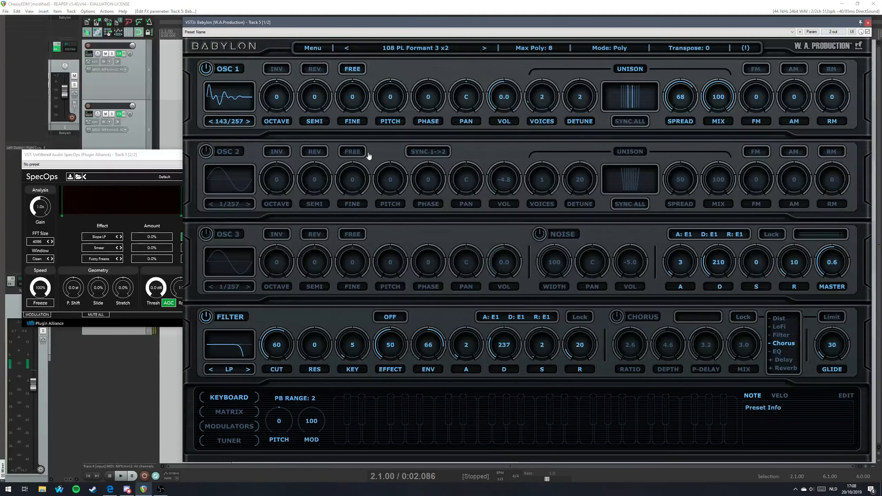
Change the OSC 1 waveform to Synthetic Voice 1 from the S Voice category.
left_click(215, 100)
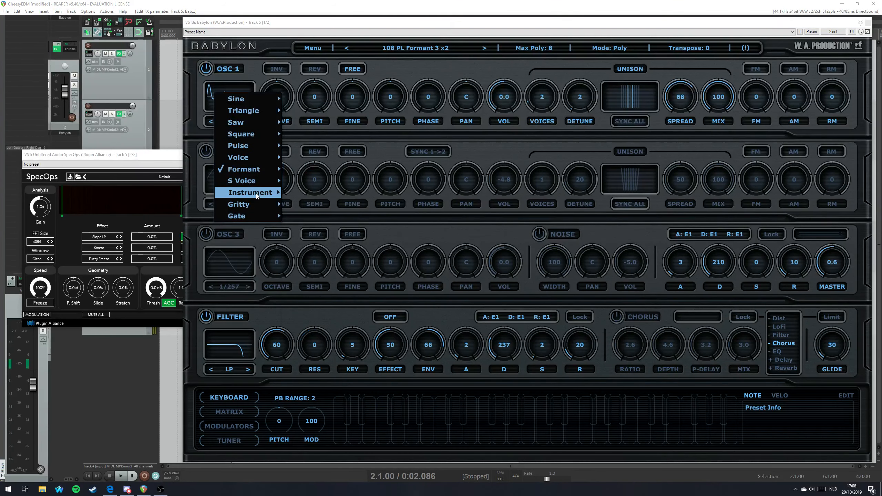
mouse_move(264, 181)
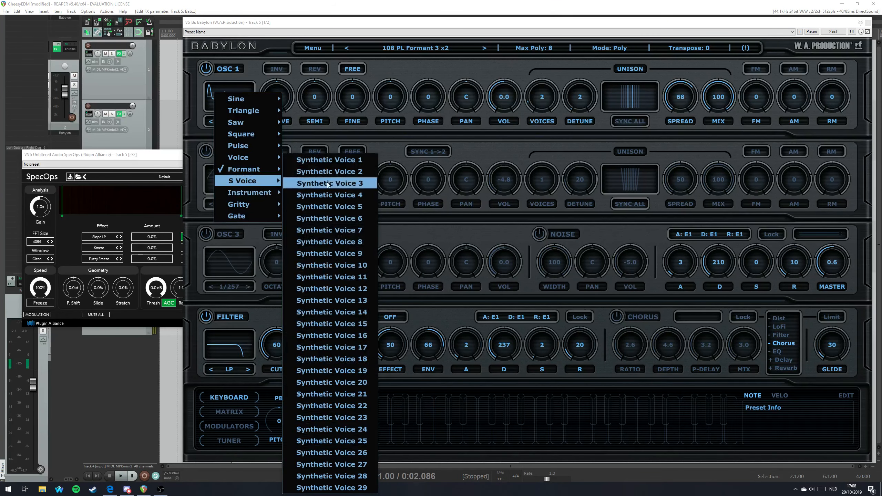
left_click(345, 160)
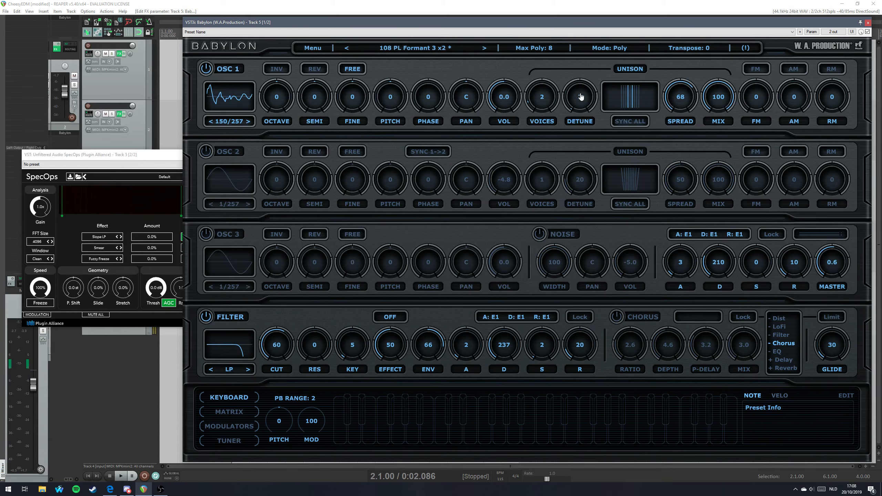
Turn on the ENV 1 modulator, try its release at 15000 and return the release to 1.
left_click(247, 415)
left_click(231, 426)
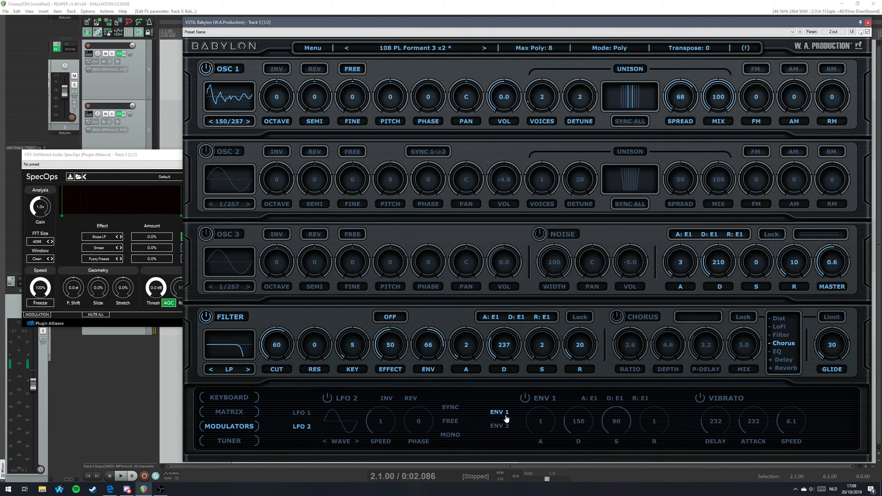
left_click(525, 398)
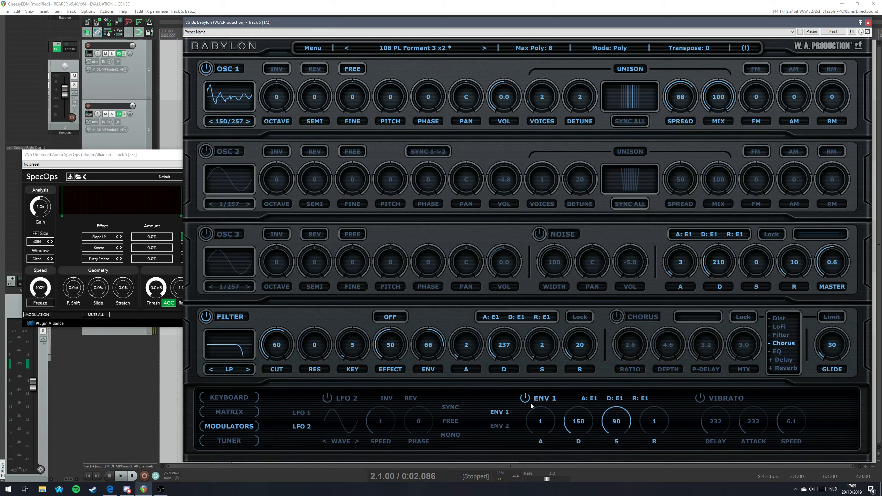
left_click_drag(664, 422, 661, 378)
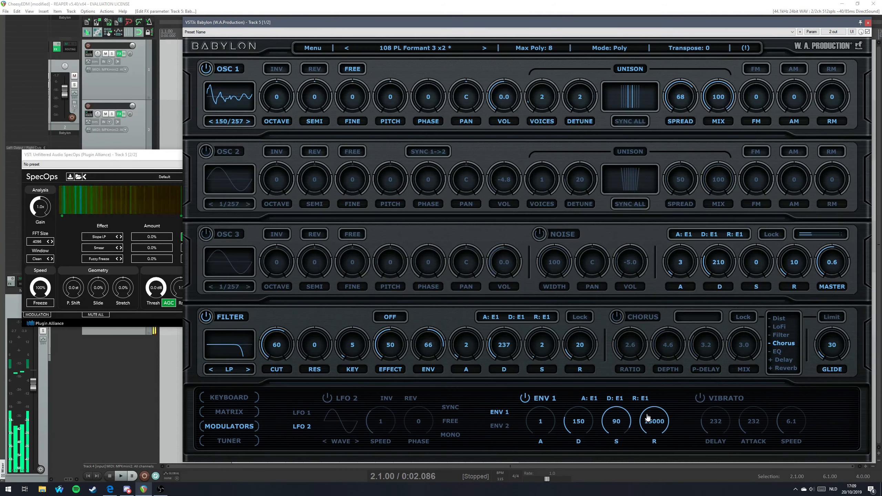
left_click_drag(648, 417, 625, 462)
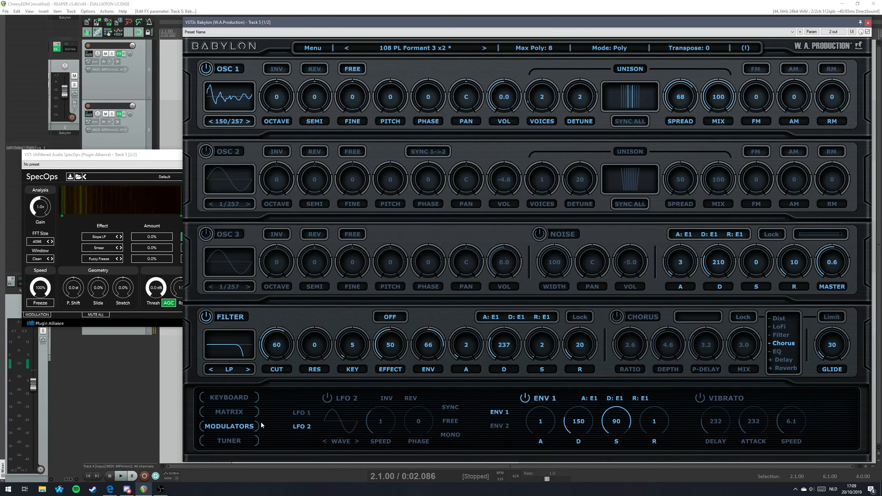
Look through the synth's keyboard and modulation matrix pages.
left_click(230, 397)
left_click(229, 412)
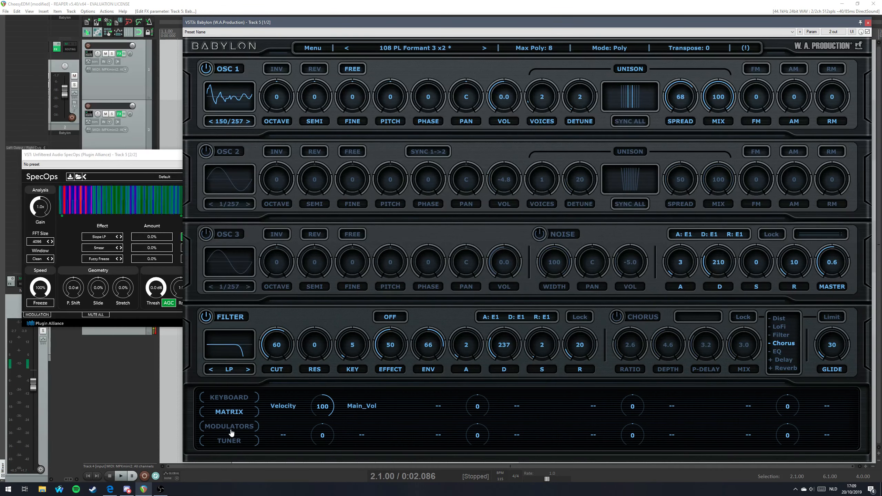
left_click(229, 440)
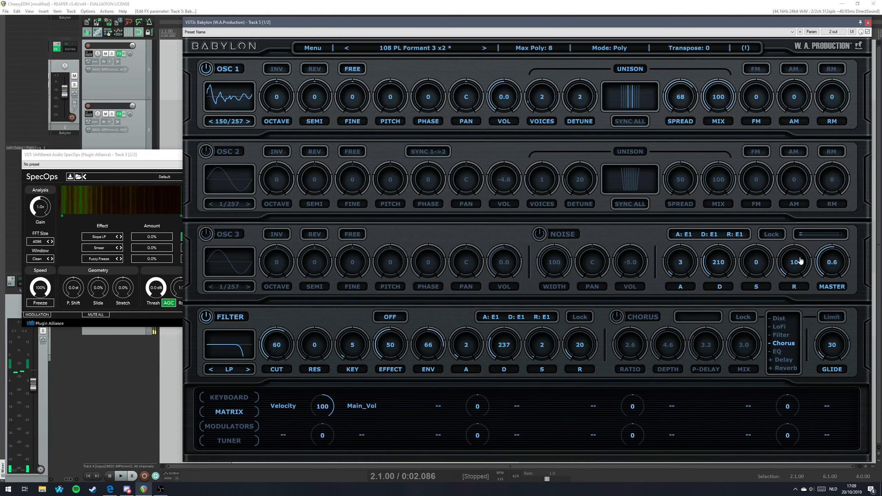
Set the main amplitude envelope's attack to 122, sustain to 100 and release to 1183.
left_click_drag(783, 269, 780, 218)
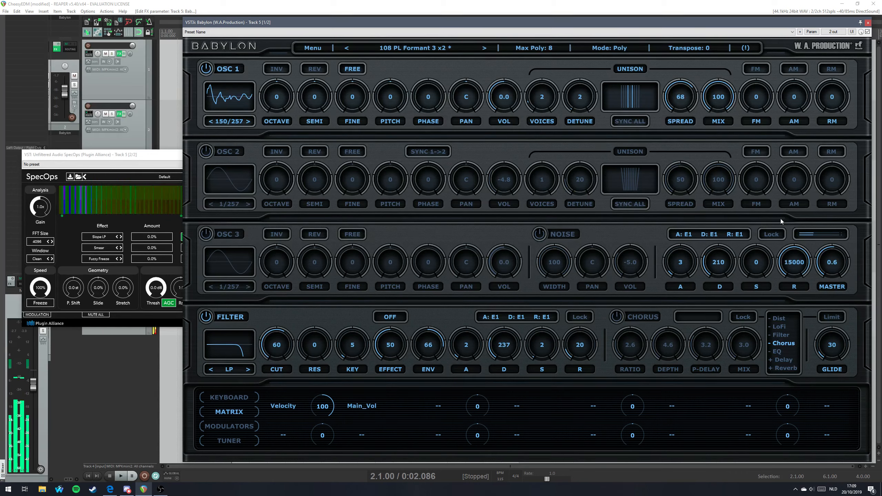
left_click_drag(768, 302, 765, 298)
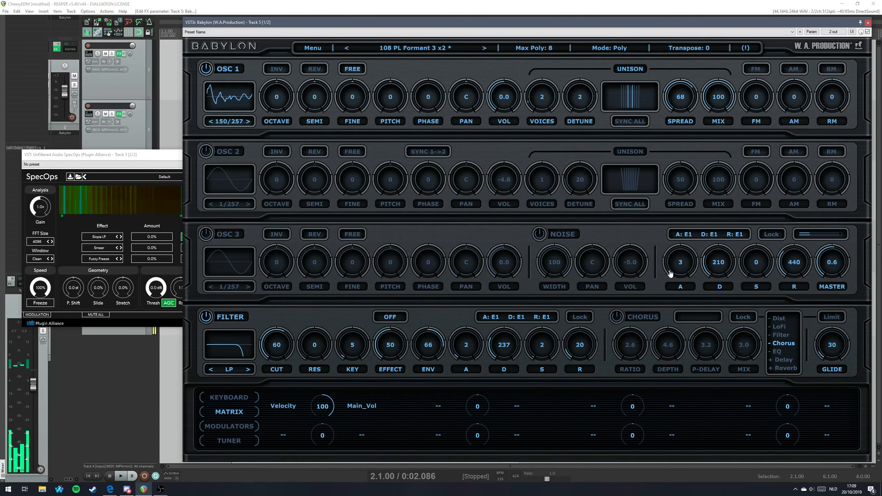
left_click_drag(670, 274, 675, 254)
left_click_drag(790, 264, 790, 245)
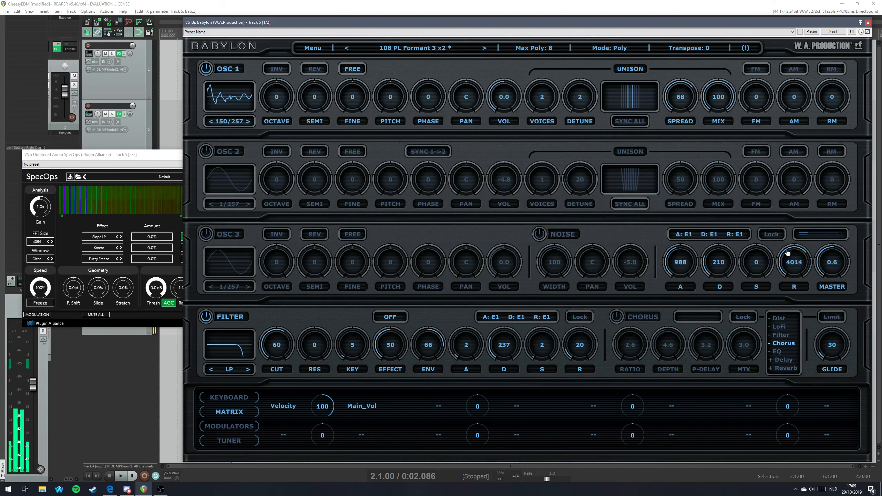
left_click_drag(686, 276, 683, 283)
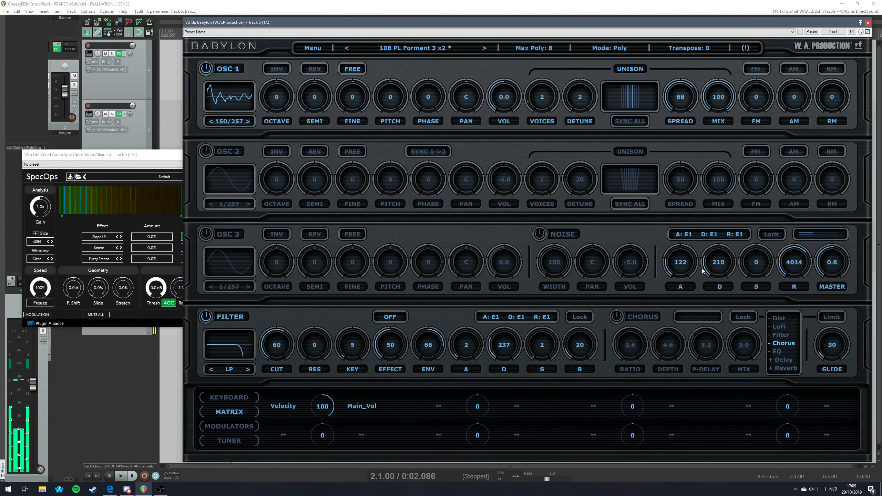
left_click_drag(751, 269, 773, 211)
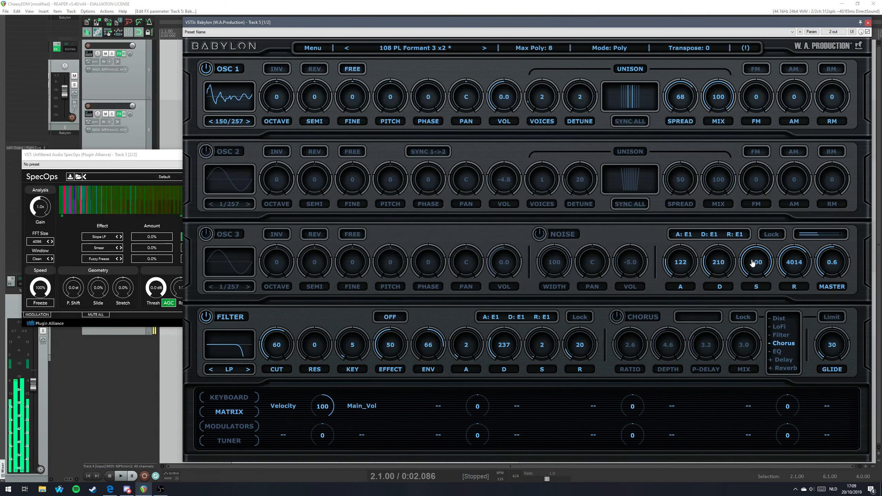
left_click_drag(794, 263, 792, 275)
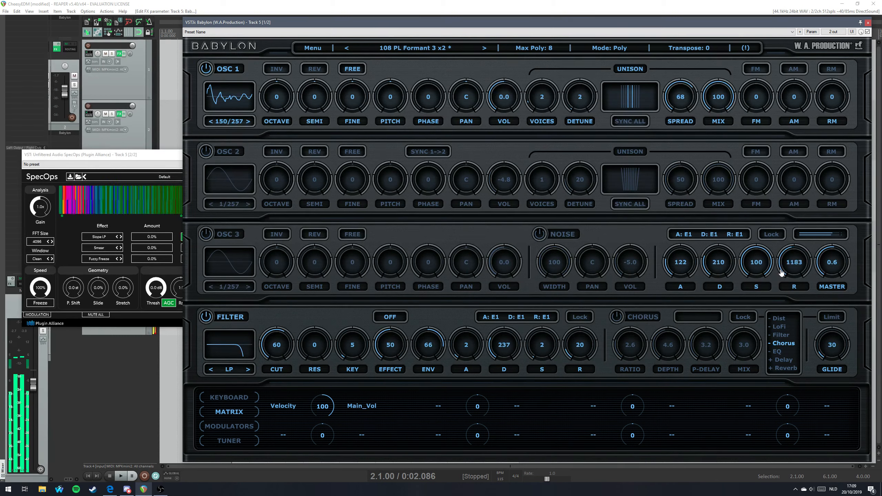
Turn on OSC 2 at octave -1, and set OSC 1's unison detune to 13 with Sync All enabled.
left_click(205, 152)
mouse_move(278, 187)
left_mouse_down()
mouse_move(290, 204)
mouse_move(274, 177)
left_mouse_up()
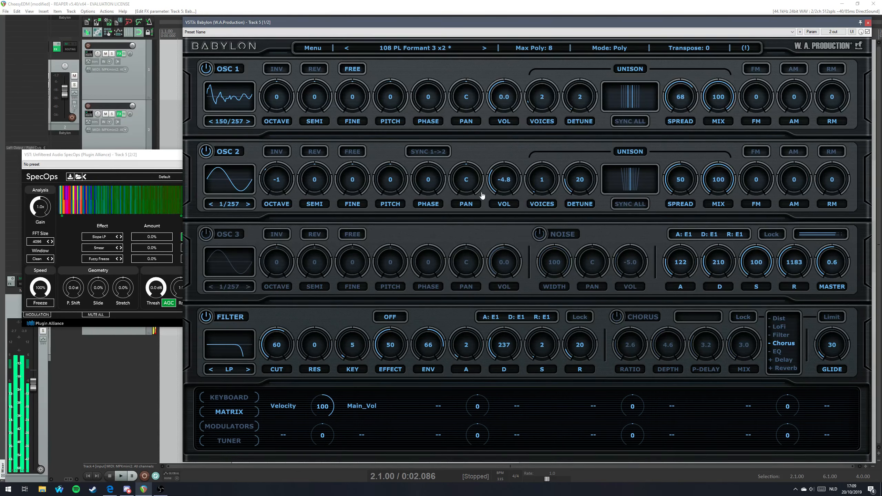
mouse_move(583, 105)
left_mouse_down()
mouse_move(594, 93)
mouse_move(579, 109)
left_mouse_up()
left_click(627, 124)
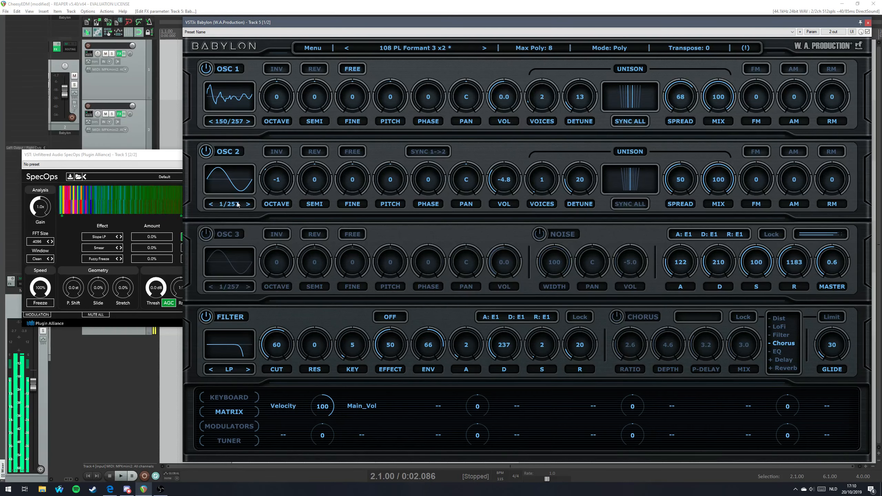
scroll(291, 192, "down", 1)
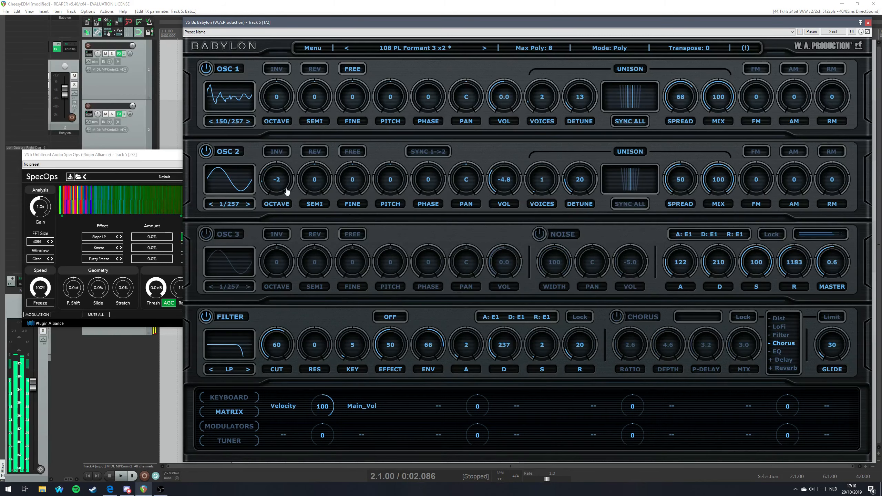
left_click_drag(276, 189, 273, 178)
Switch to the SpecOps plugin, set the Slope LP effect's start frequency to 75 Hz, and return to Babylon.
left_click(73, 215)
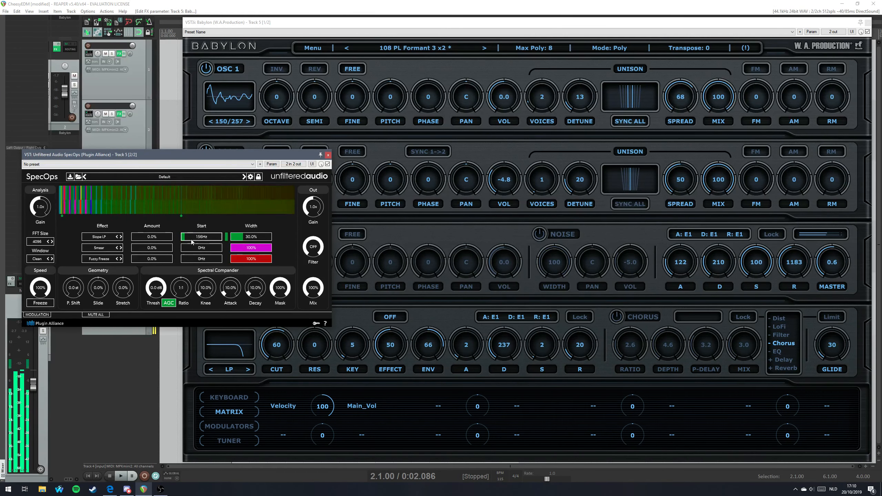
left_click_drag(186, 239, 184, 240)
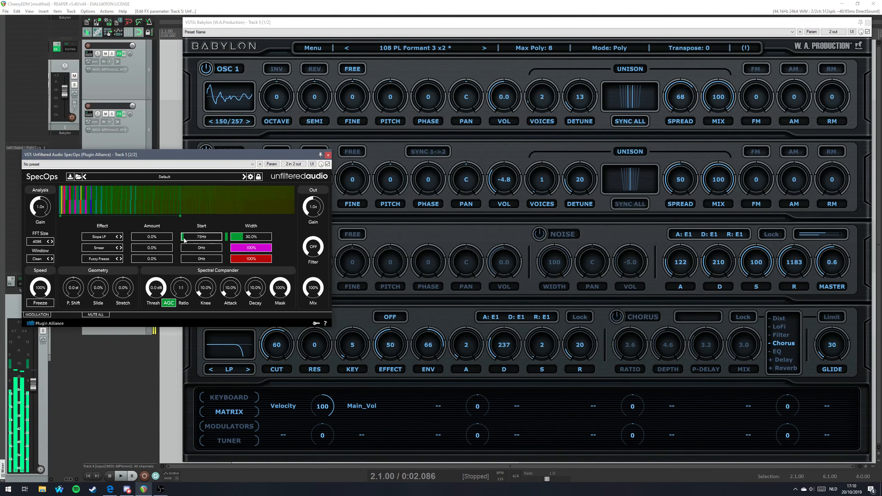
left_click(397, 61)
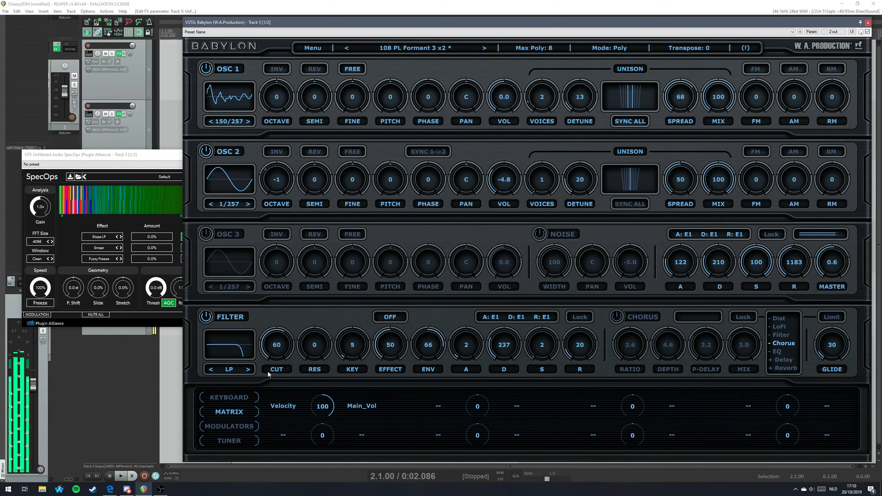
Turn on LFO 1 and route it to OSC1_Pitch in the modulation matrix with an amount of -1.
left_click(236, 427)
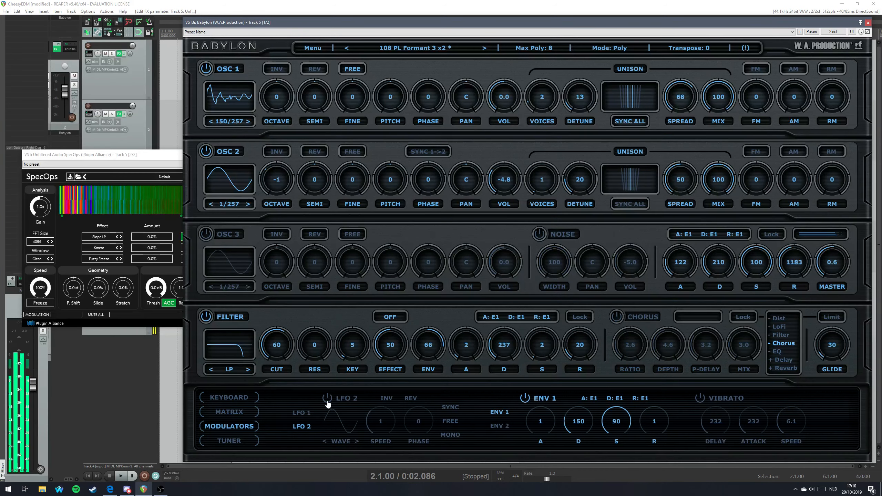
left_click(327, 398)
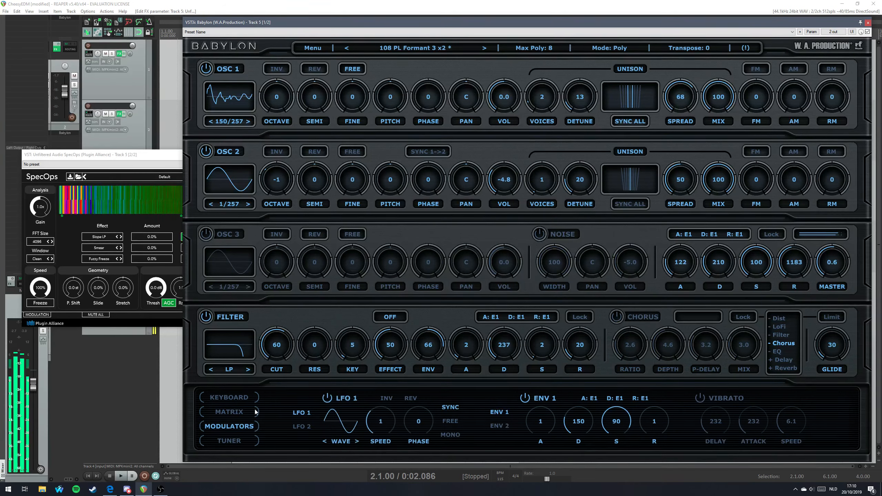
left_click(222, 411)
left_click(283, 436)
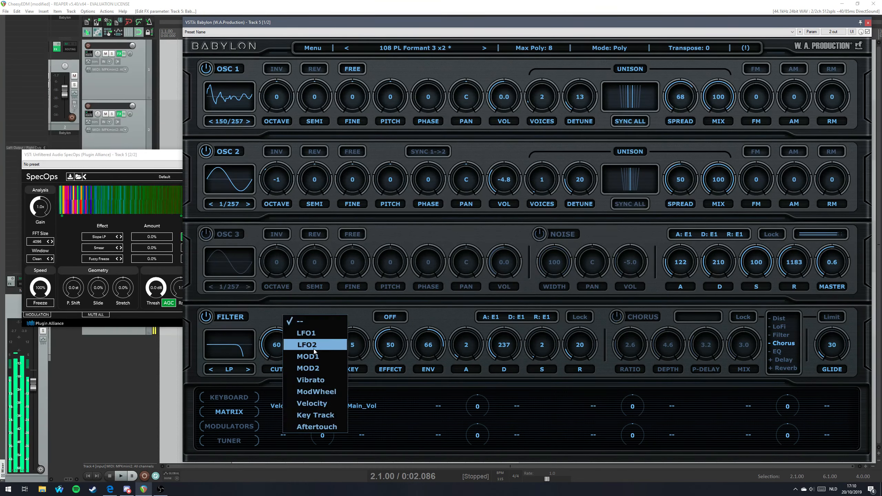
left_click(315, 334)
left_click(357, 435)
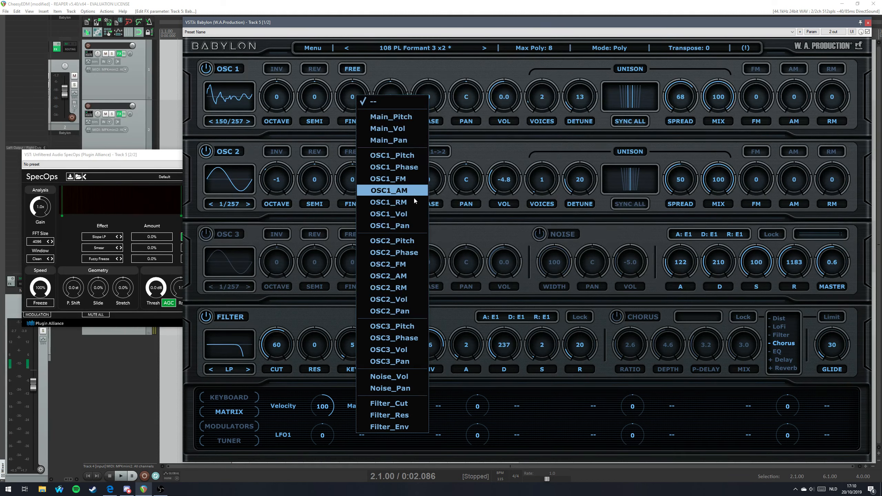
left_click(408, 156)
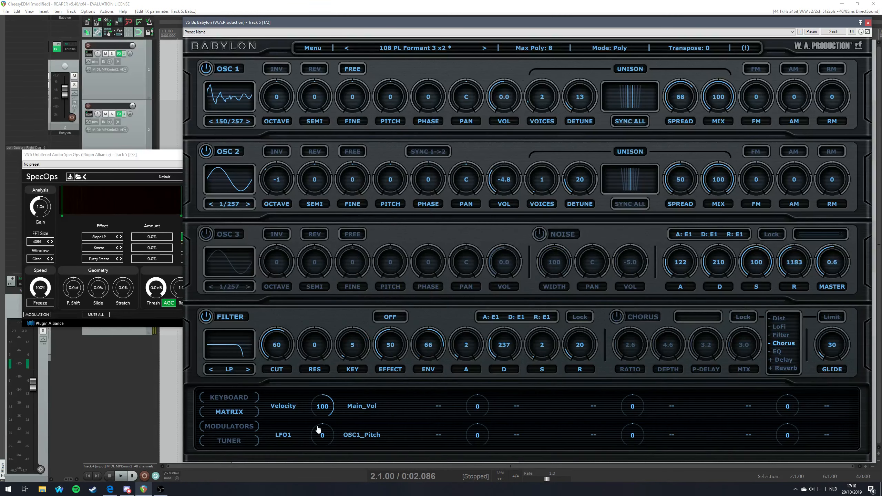
left_click_drag(318, 429, 317, 436)
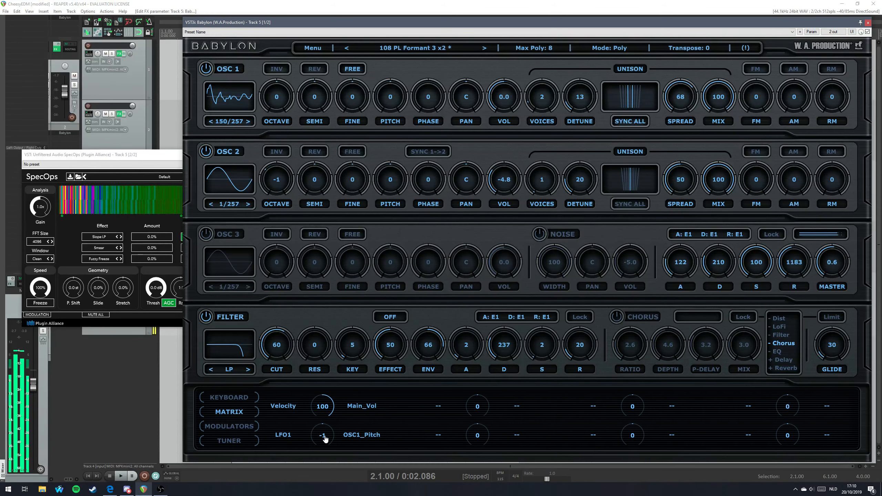
Set the synced speed of LFO 1 to 1/12 in the modulators.
left_click(230, 426)
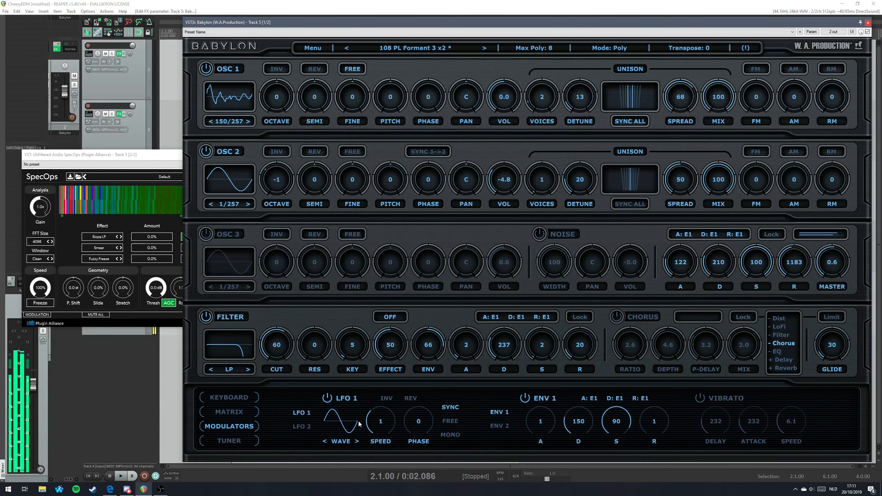
mouse_move(382, 422)
left_mouse_down()
mouse_move(380, 412)
mouse_move(381, 421)
left_mouse_up()
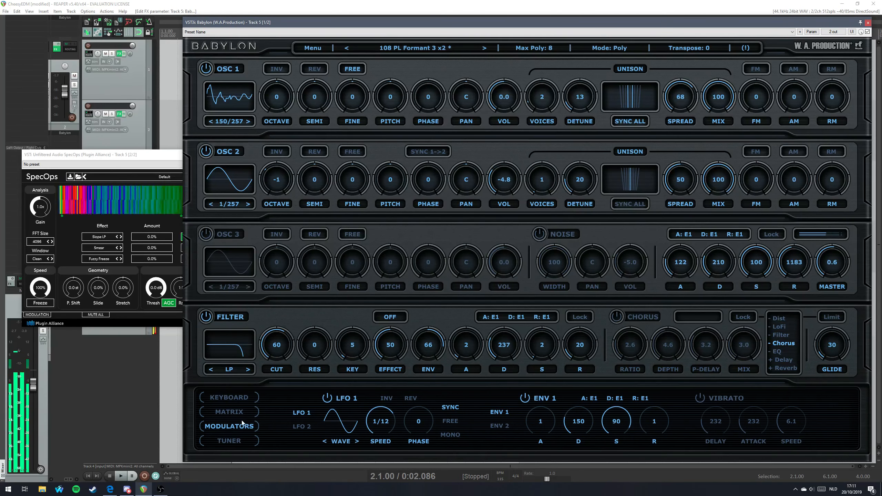
Examine the destinations offered in the modulation matrix, from Main_Pitch to Filter_Env, keeping the existing routings.
left_click(230, 411)
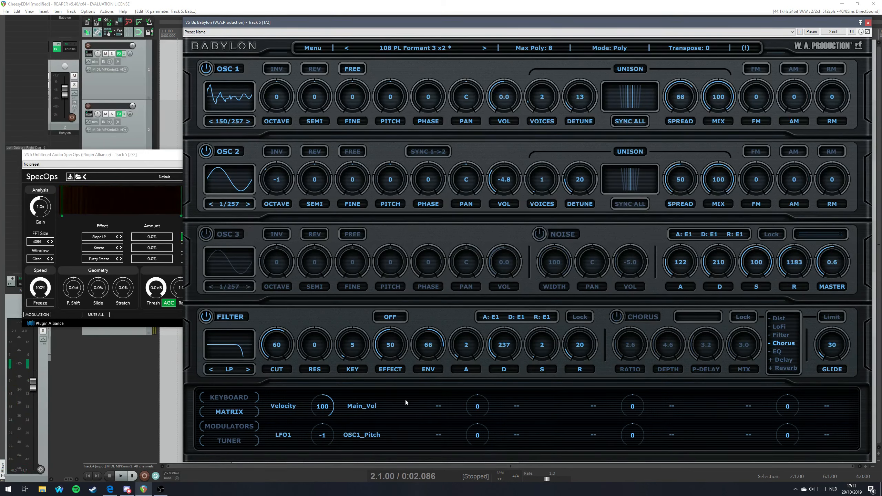
left_click(370, 440)
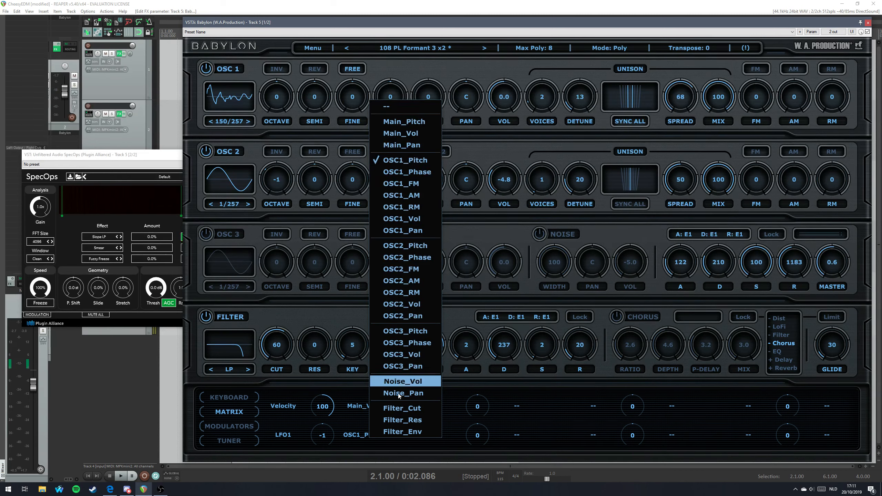
left_click(288, 419)
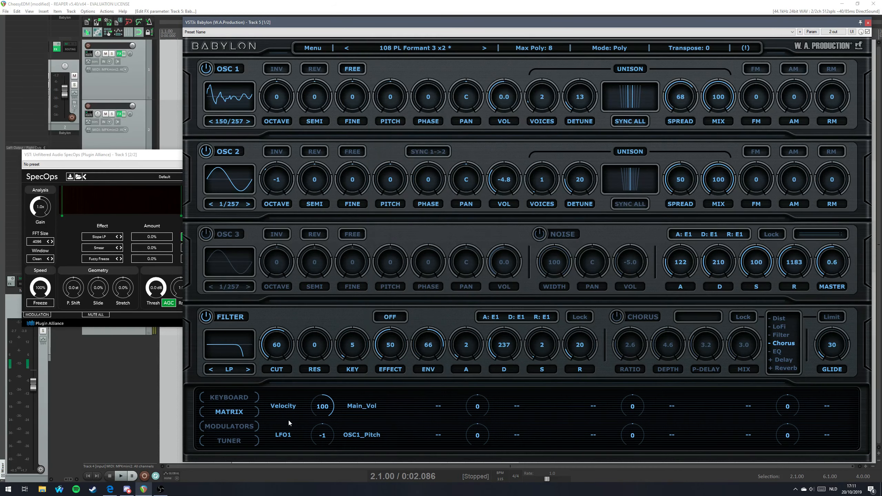
left_click(514, 415)
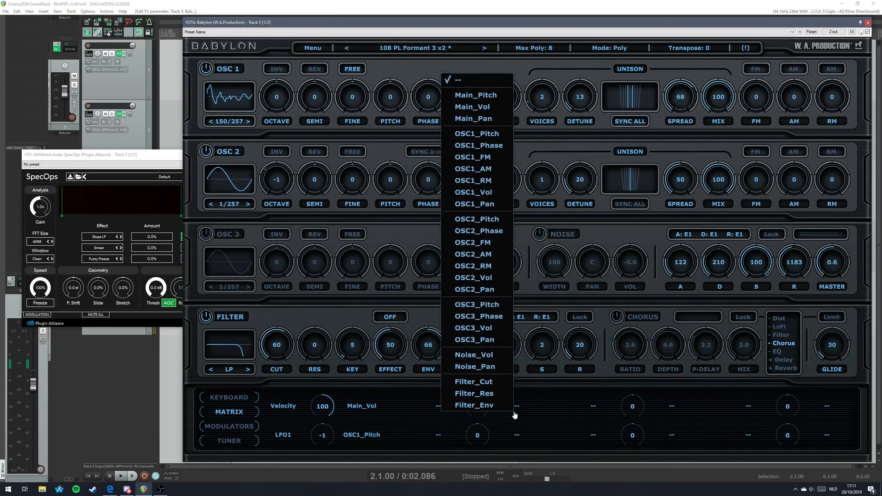
left_click(577, 71)
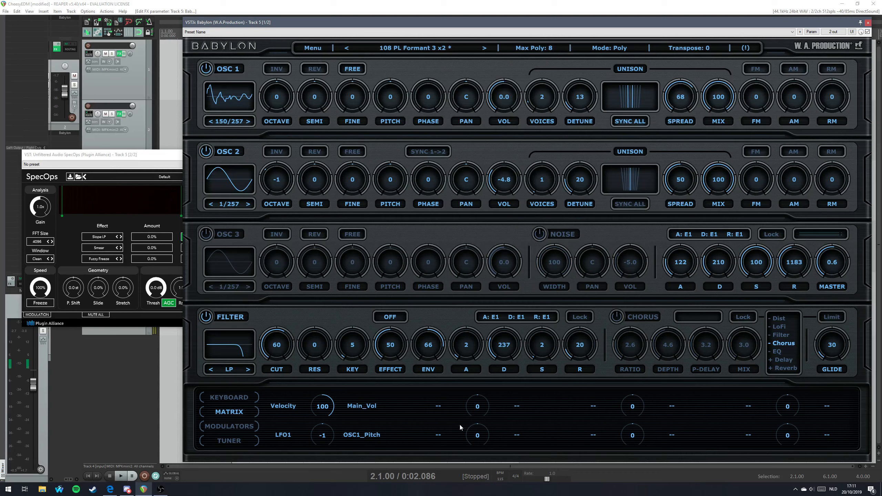
Change the OSC 1 waveform to the Pulse wave numbered 96/257.
left_click(242, 101)
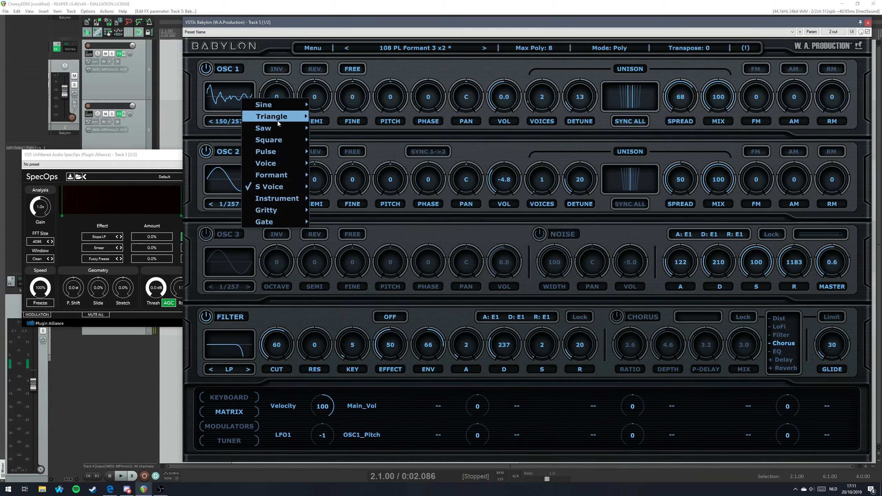
mouse_move(280, 140)
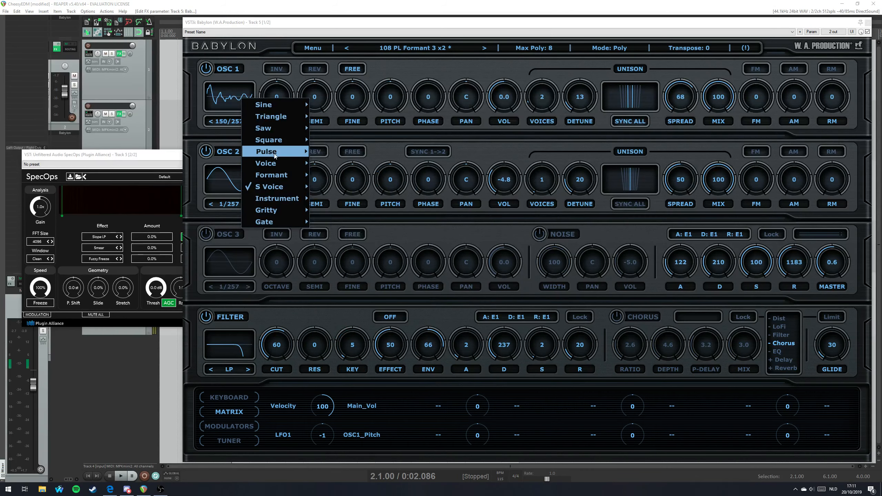
left_click(347, 153)
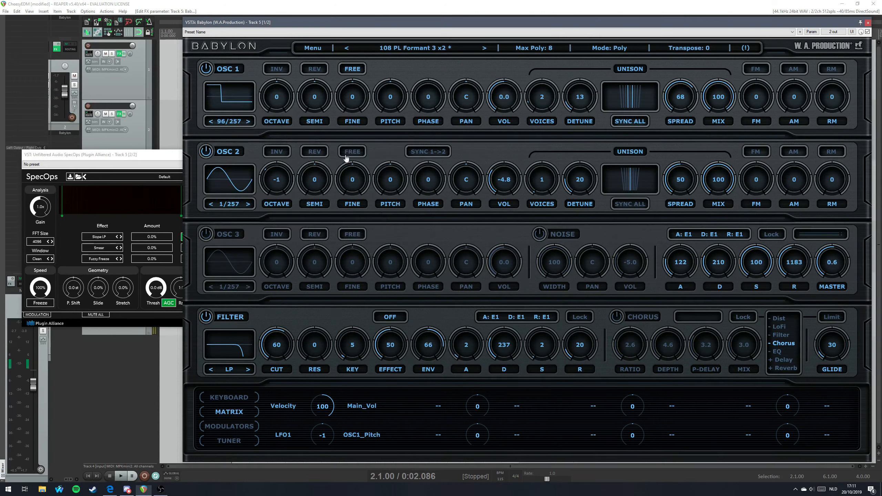
Change the destination of the LFO1 routing in the modulation matrix to OSC1_Phase.
left_click(283, 435)
left_click(361, 437)
left_click(373, 436)
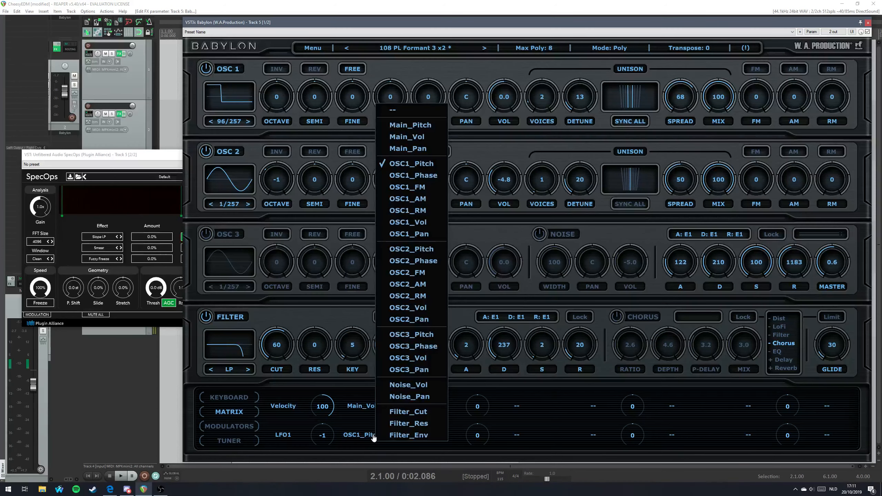
left_click(427, 176)
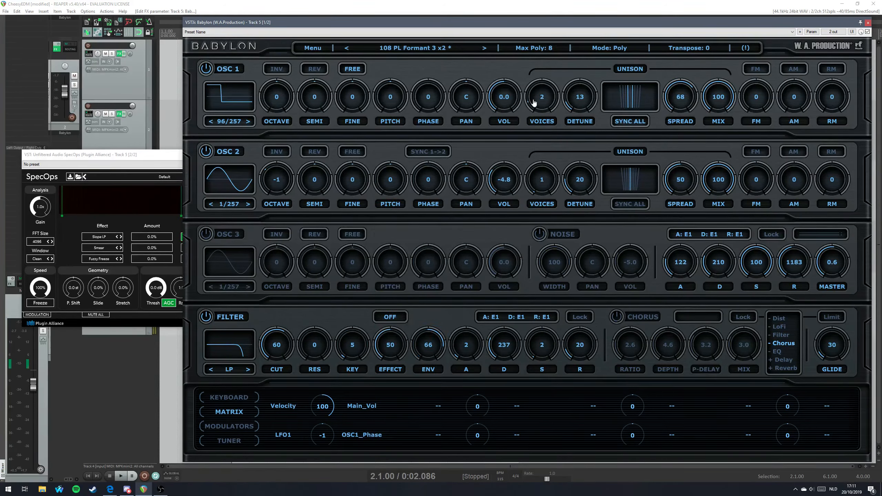
Reduce OSC 1 to 1 unison voice with 0 detune and turn off OSC 2.
left_click_drag(544, 104, 544, 155)
left_click_drag(583, 104, 602, 180)
left_click(206, 156)
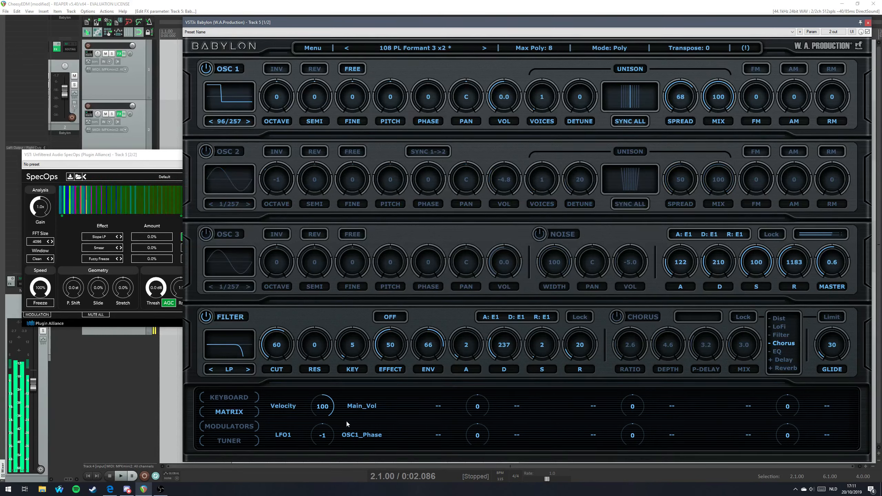
Set the amount of the LFO1 to OSC1_Phase routing to 64 and check LFO 1 in the modulators.
left_click_drag(329, 430, 325, 426)
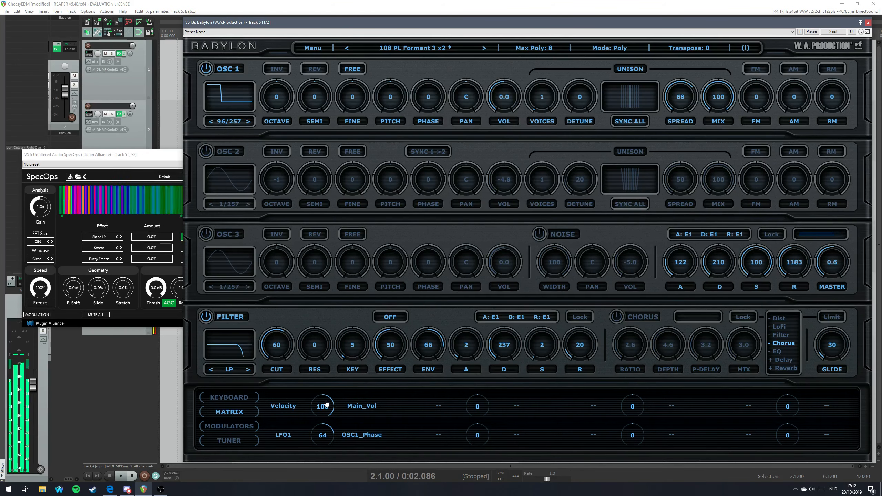
left_click(236, 426)
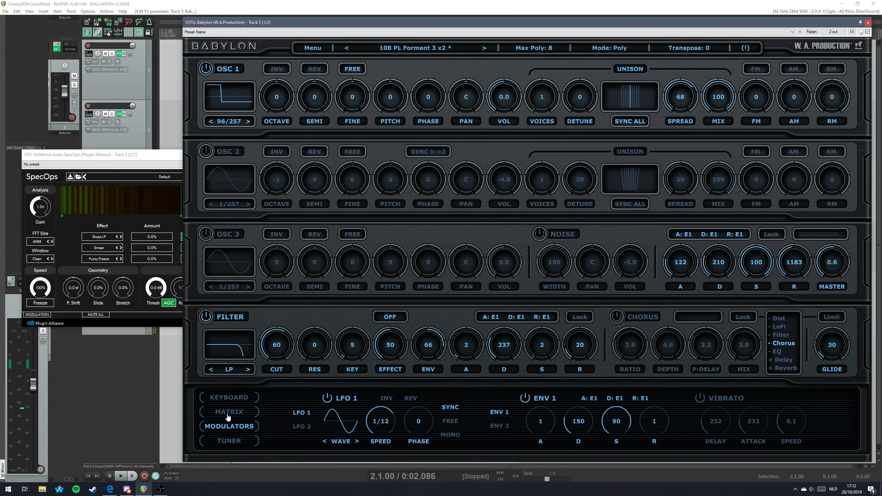
Try to add another LFO1 routing in the free matrix slot beside the Velocity routing.
left_click(230, 411)
left_click(440, 405)
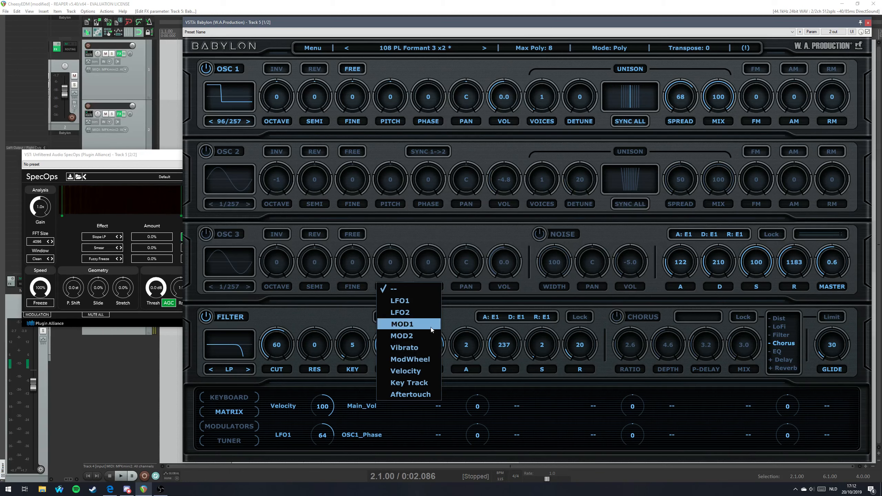
left_click(389, 298)
left_click(517, 400)
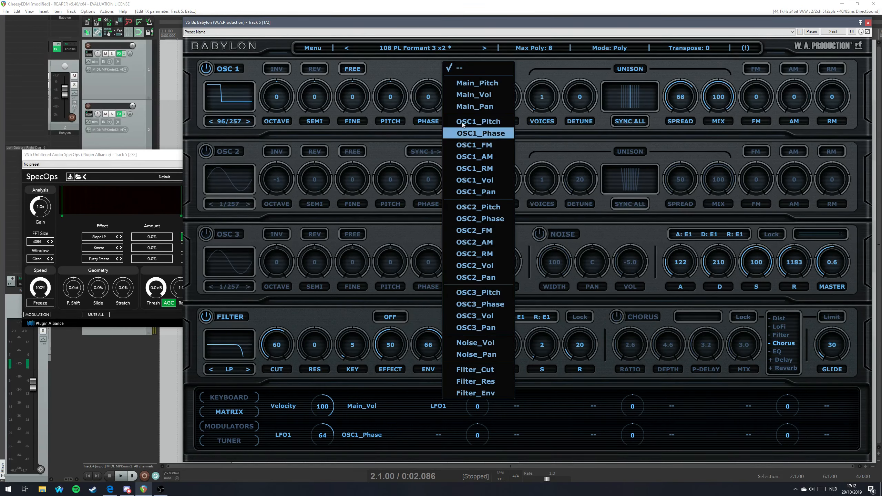
left_click(390, 405)
Turn on LFO 2 and replace its sine wave with a falling, curved waveform.
left_click(240, 427)
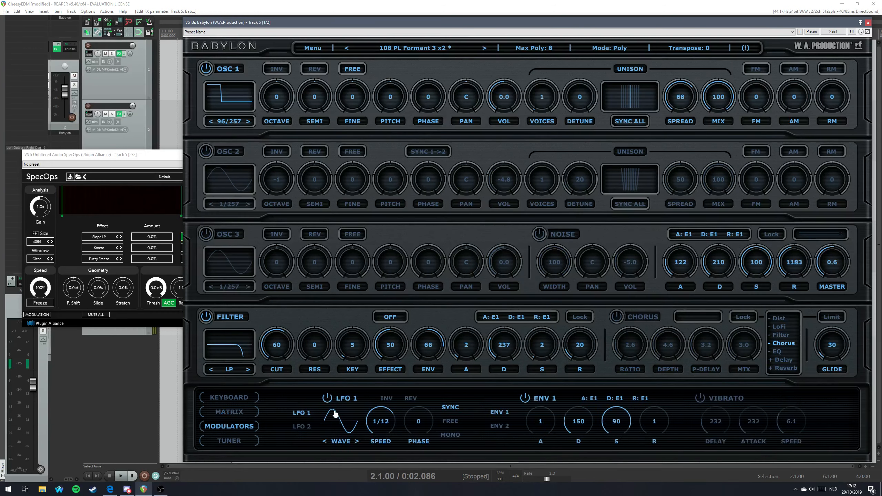
left_click(301, 426)
left_click(327, 398)
left_click(346, 431)
mouse_move(395, 318)
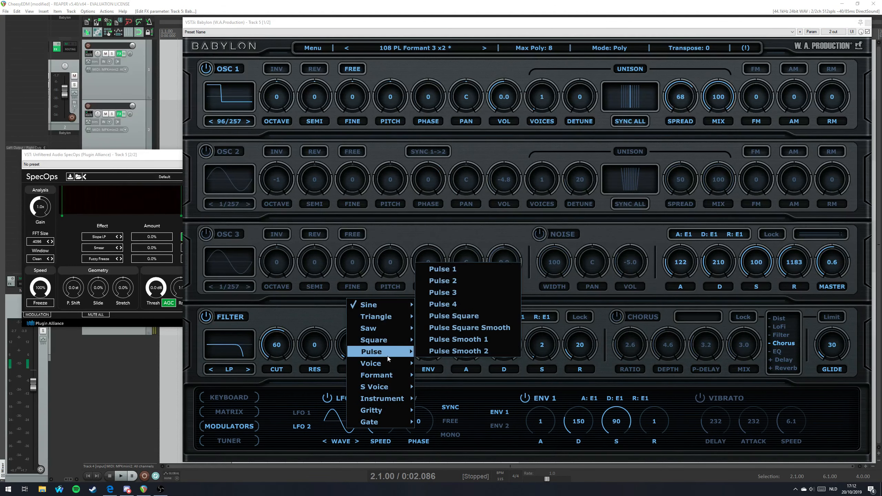
mouse_move(388, 366)
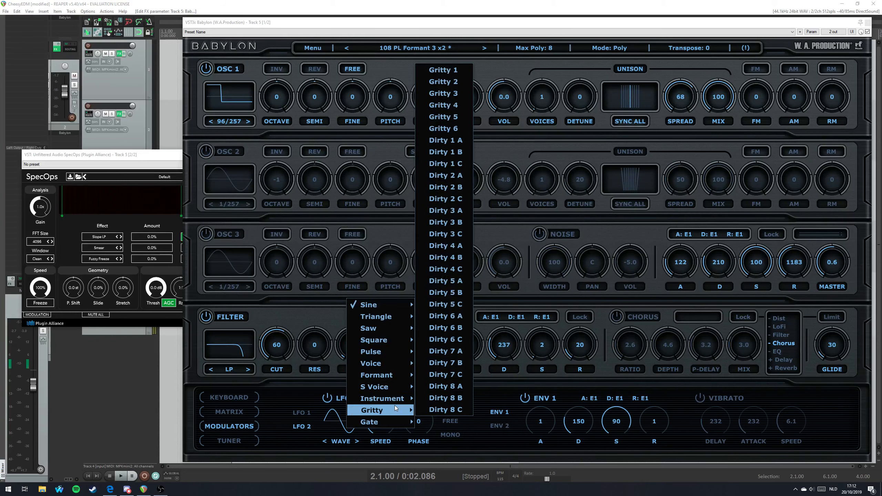
mouse_move(381, 426)
mouse_move(381, 397)
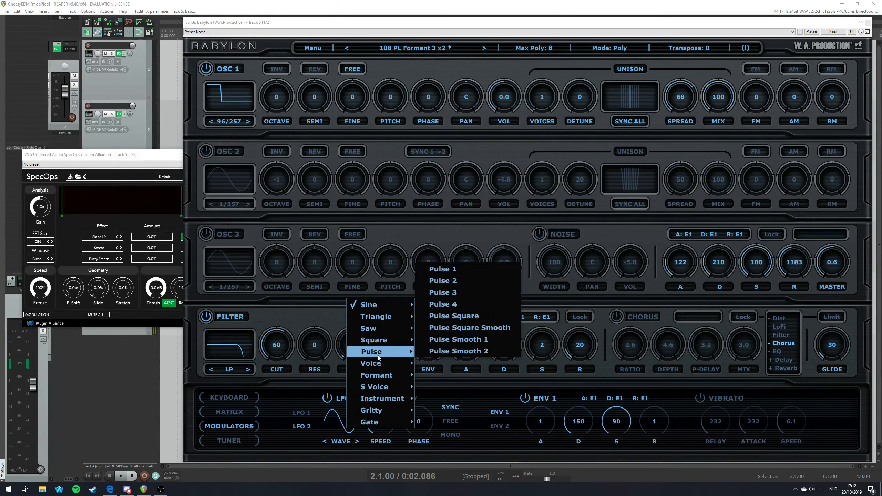
mouse_move(387, 336)
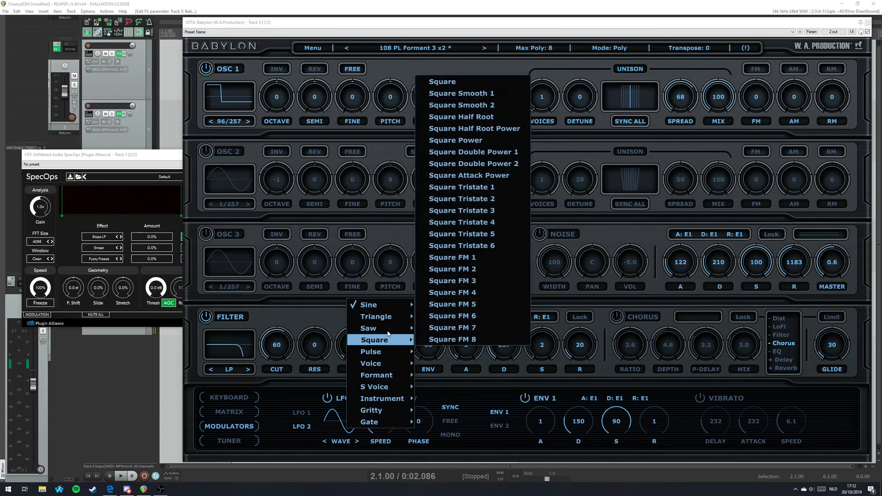
left_click(451, 309)
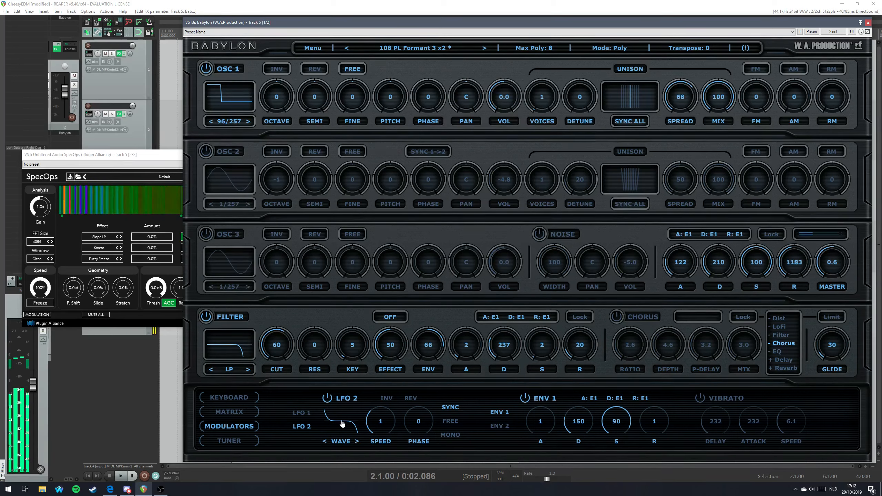
Route LFO2 to OSC2_Vol in the matrix slot beside the Velocity routing and turn on OSC 2.
left_click(229, 413)
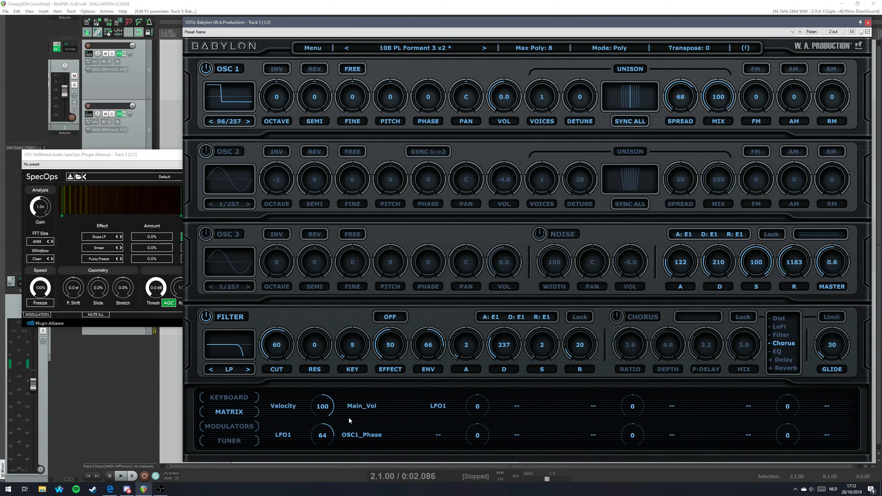
left_click(452, 411)
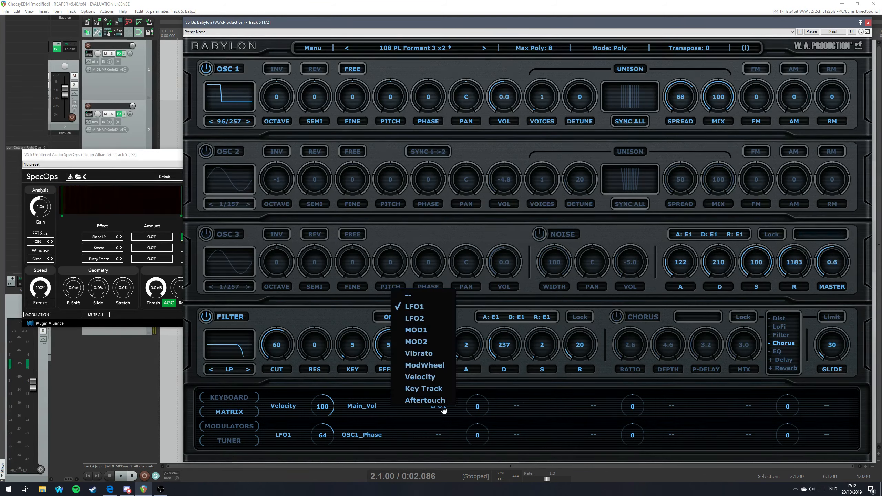
left_click(412, 319)
left_click(518, 405)
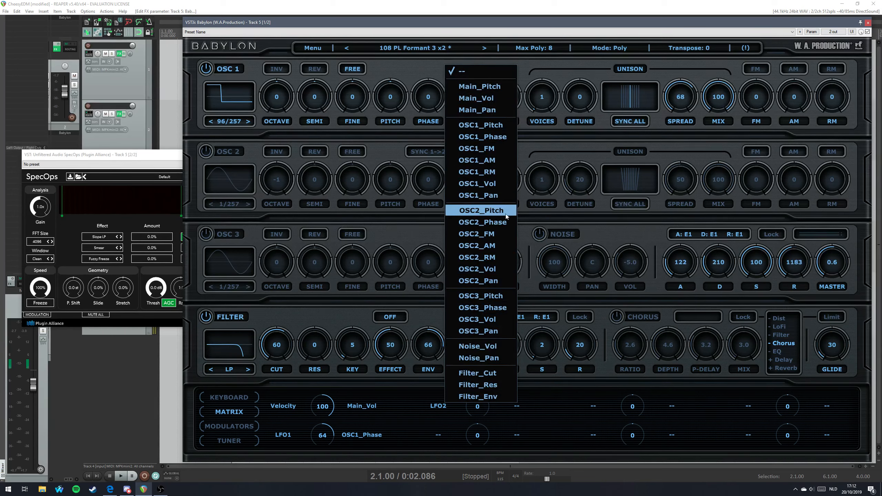
left_click(487, 270)
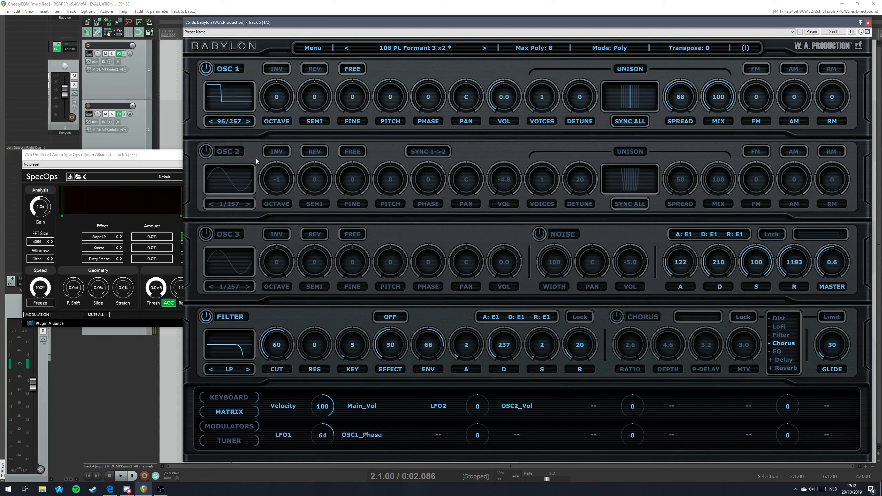
left_click(202, 152)
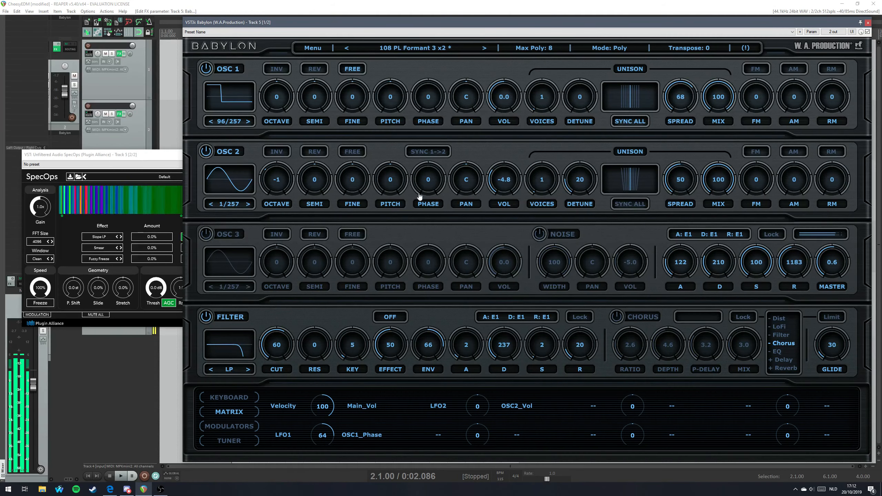
Set the LFO2 to OSC2_Vol amount to -67 and the synced speed of LFO 2 to 1/4.
left_click_drag(477, 407, 479, 449)
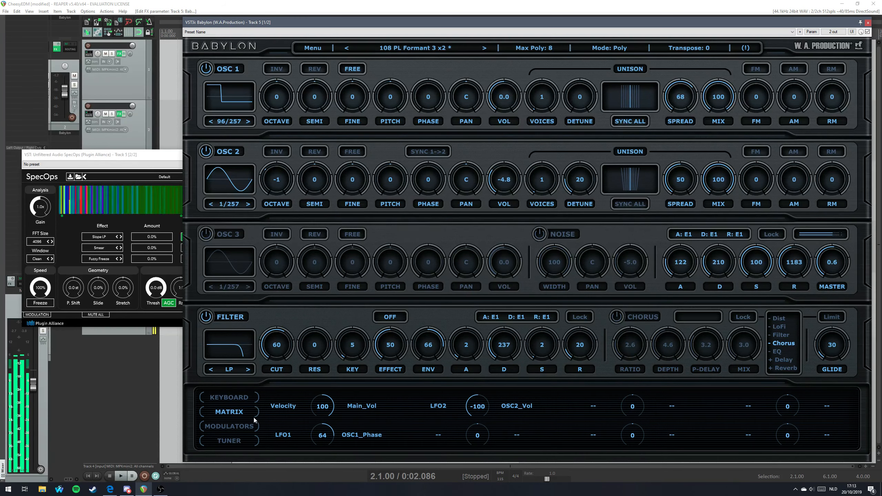
left_click_drag(475, 410, 475, 402)
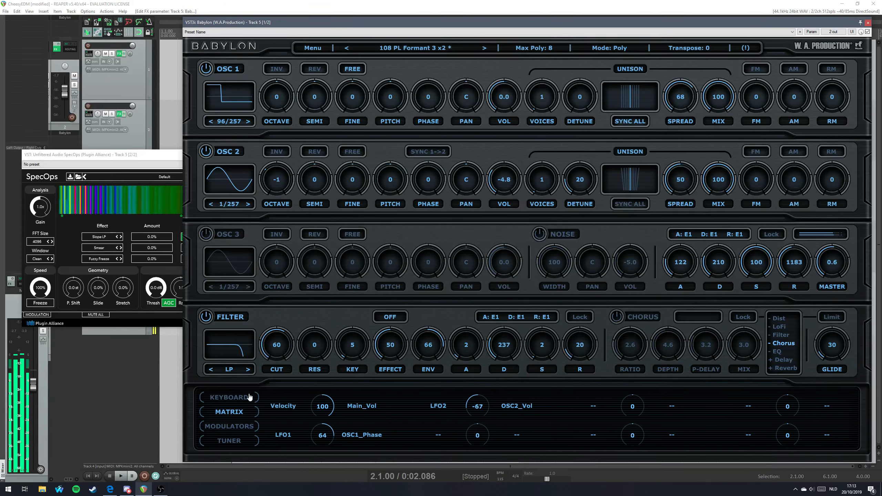
left_click(229, 426)
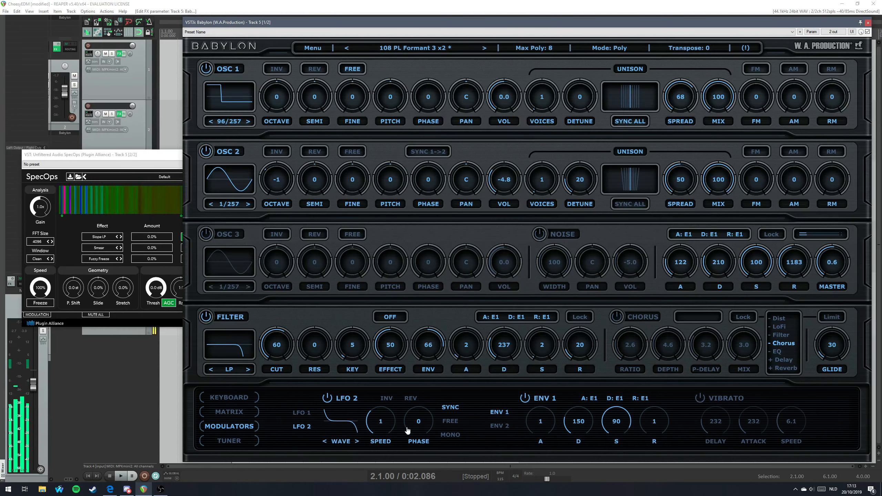
left_click_drag(381, 421, 387, 408)
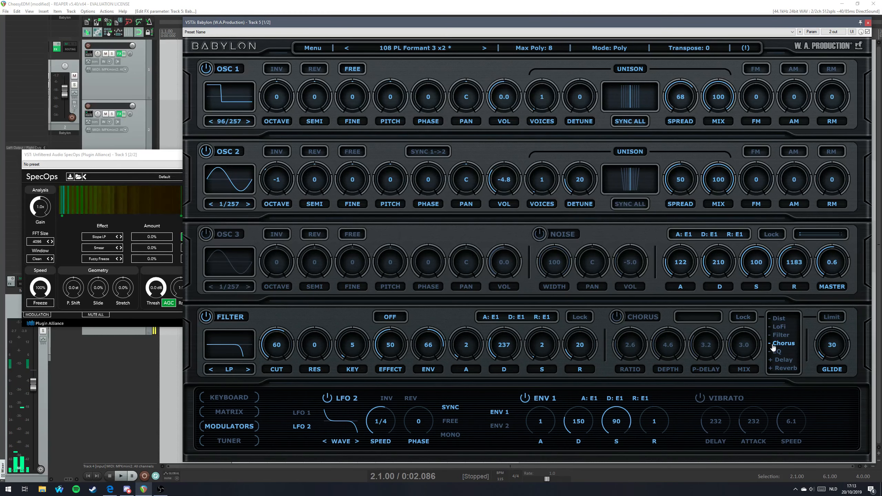
Turn on the Chorus effect and set its ratio to 3.3, depth to 3.5 and mix to 3.3.
left_click(625, 320)
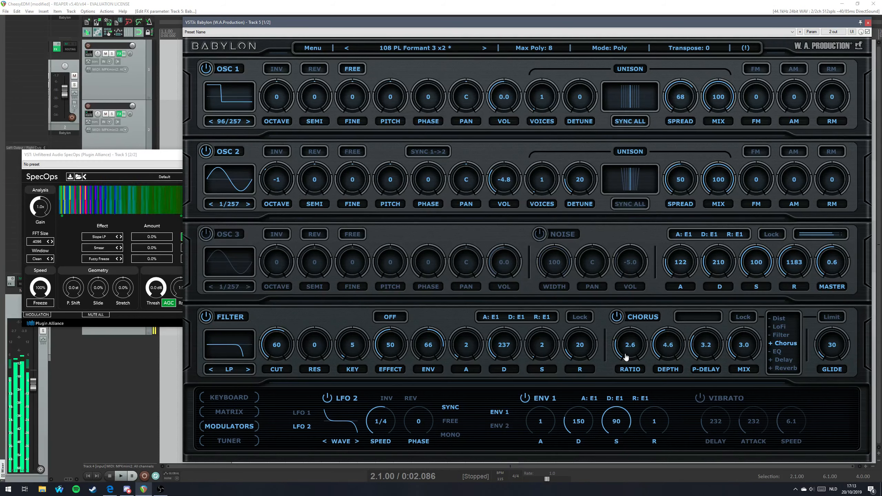
left_click_drag(668, 361, 683, 362)
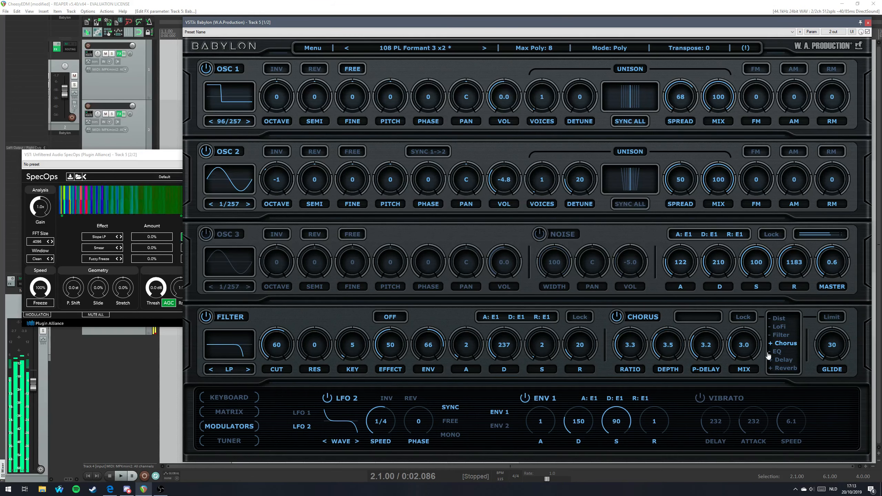
left_click_drag(746, 348, 746, 333)
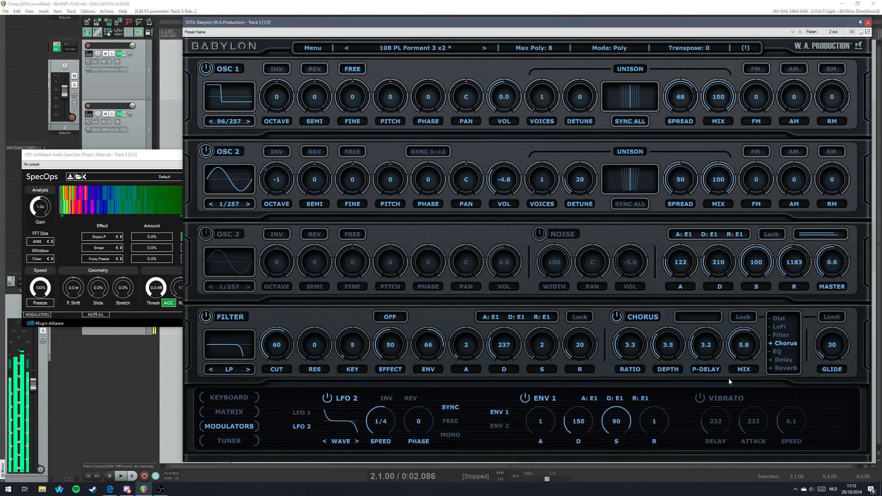
left_click_drag(746, 350, 746, 363)
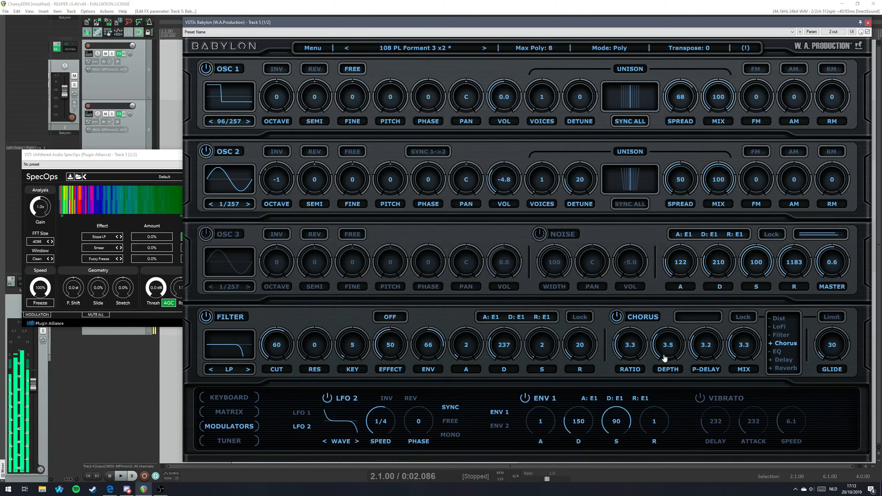
Lock the Chorus, bring its ratio, depth and P-Delay down to 0.0, and set its mix to 1.2.
left_click_drag(657, 350, 628, 361)
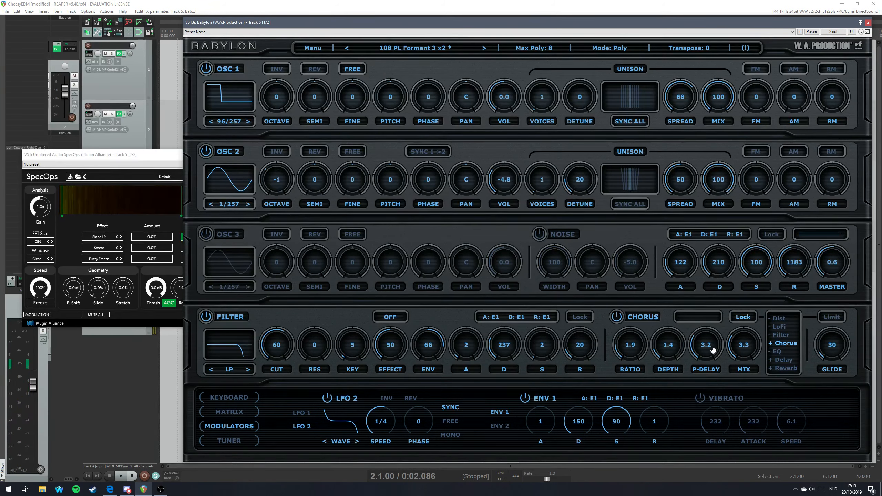
left_click_drag(712, 349, 752, 350)
left_click_drag(620, 348, 676, 384)
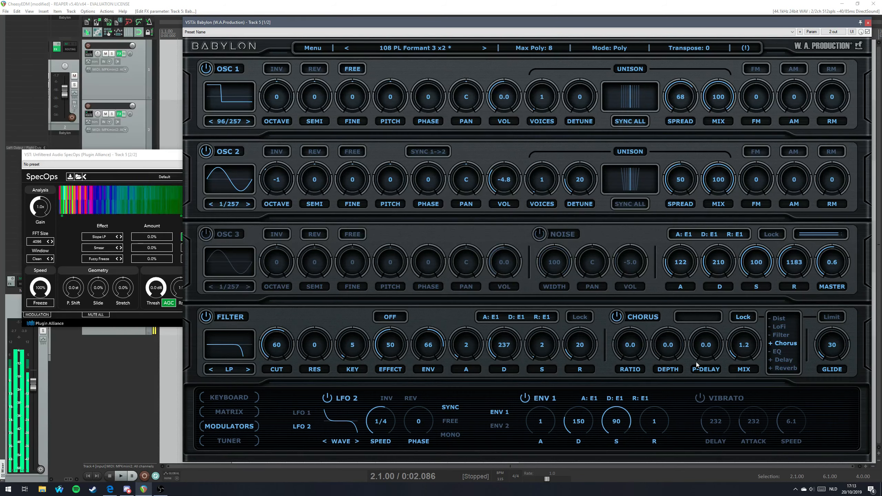
Switch off LFO 2 and reset the amounts of the LFO1 and LFO2 matrix routings to 0.
left_click(327, 399)
left_click(223, 414)
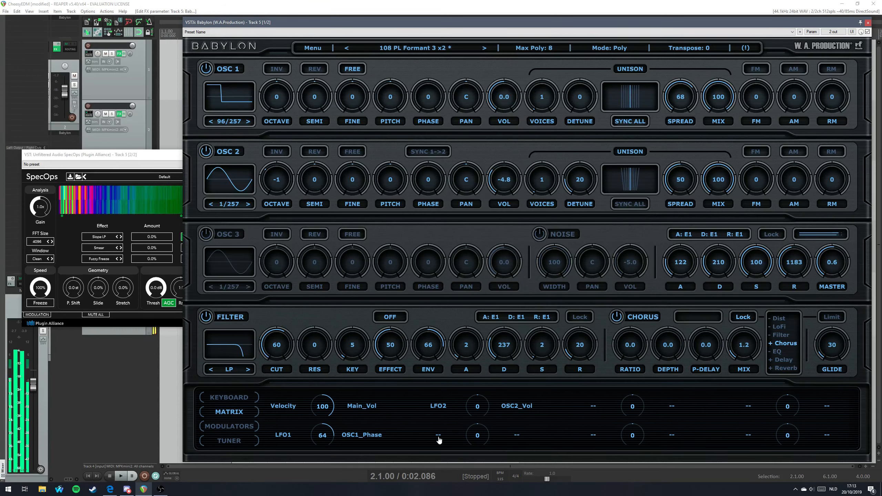
double_click(315, 430)
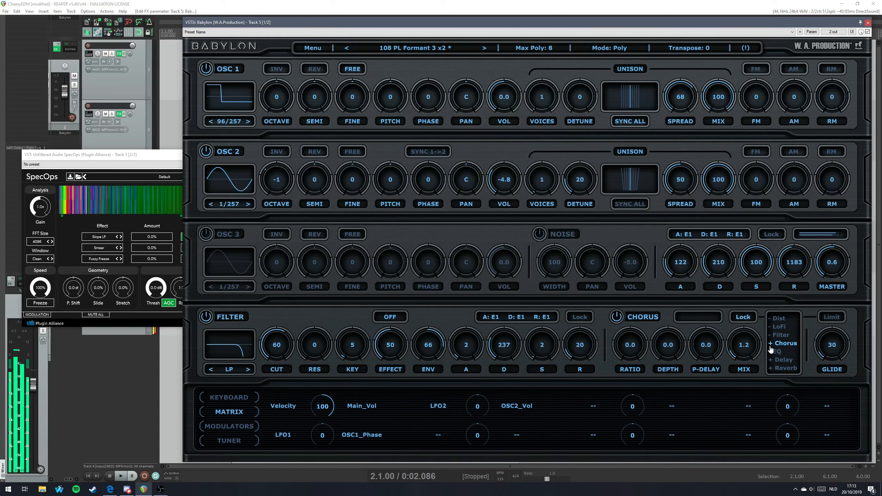
Raise the Chorus ratio to 4.5 and its depth to 4.4.
left_click_drag(643, 352, 664, 309)
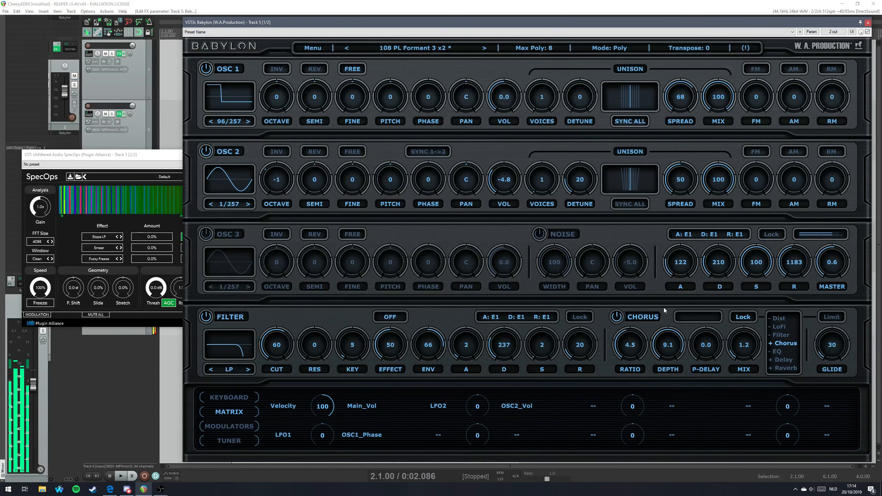
left_click_drag(677, 367, 665, 375)
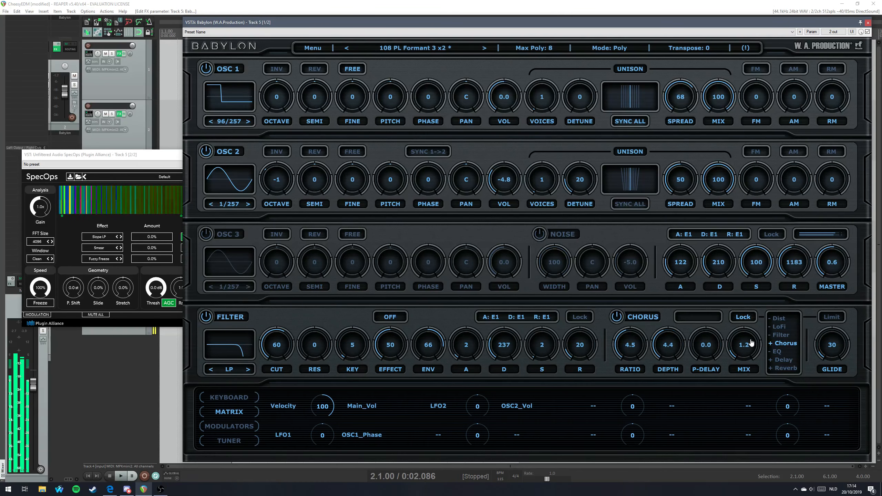
Switch off the Chorus effect and change the OSC 1 waveform to a Saw (66/257).
left_click(617, 317)
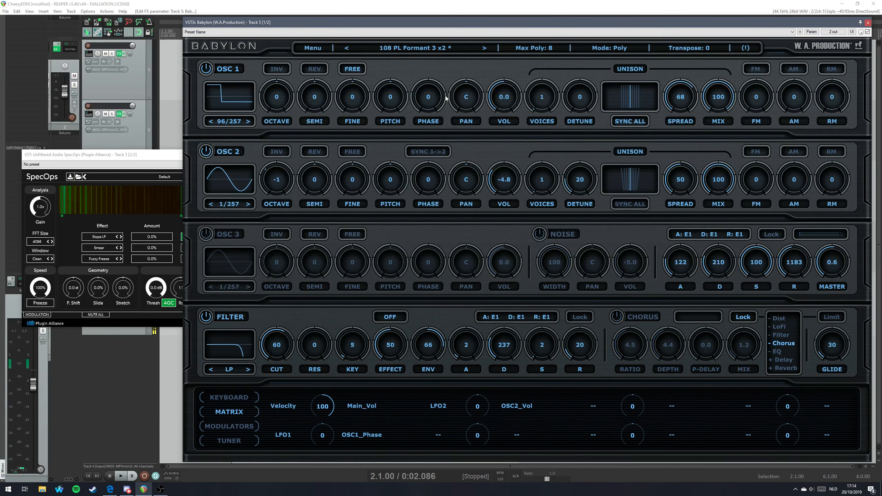
left_click(223, 96)
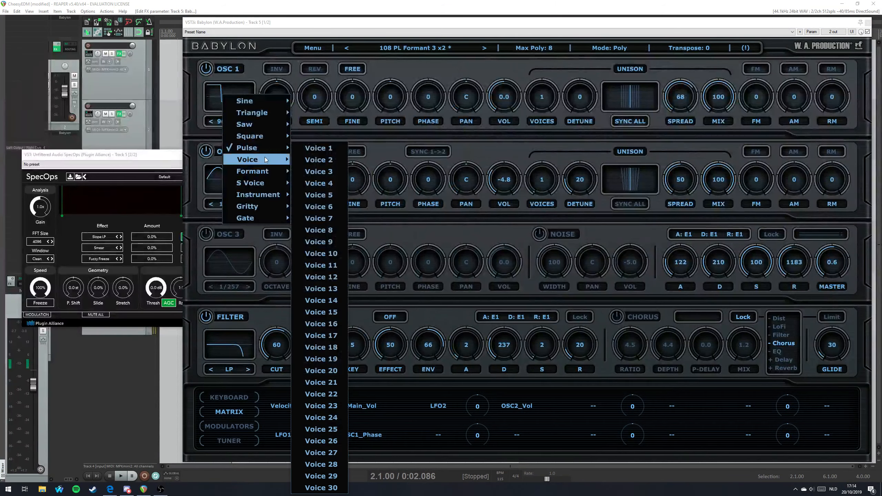
mouse_move(266, 122)
left_click(343, 127)
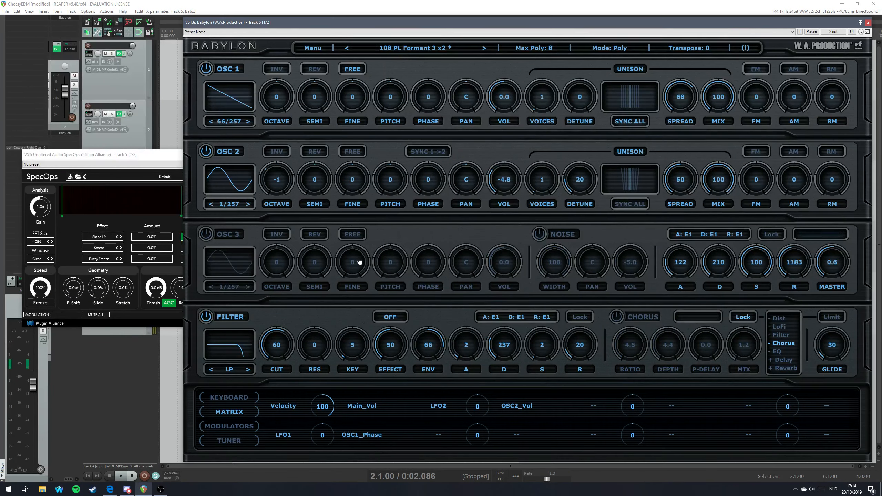
Switch off OSC 2 and set the main envelope's attack to 1, decay to 55 and release to 1.
left_click(206, 155)
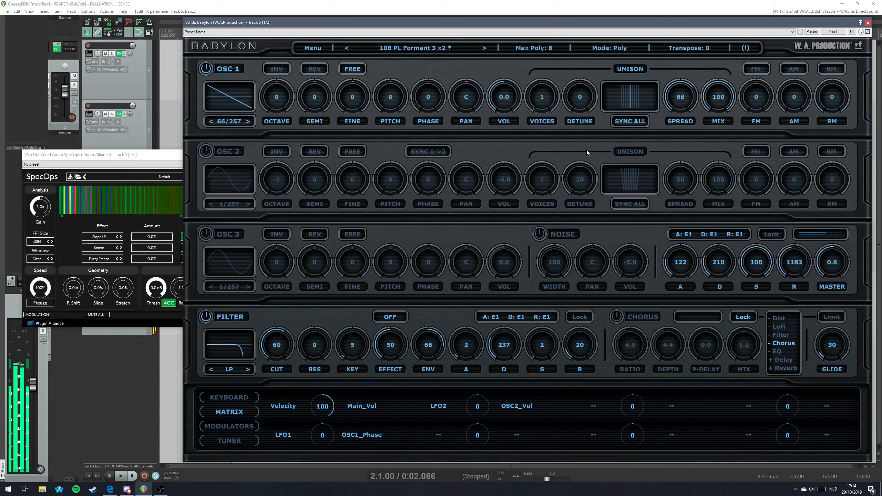
left_click_drag(799, 270, 785, 284)
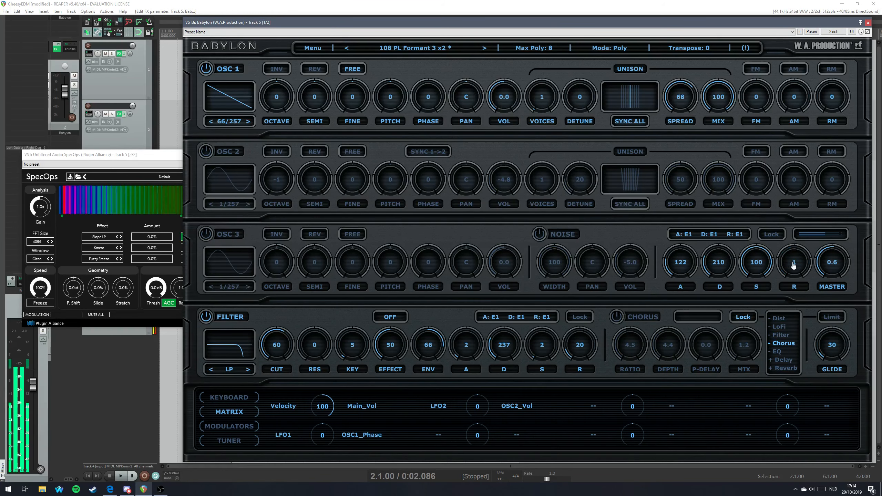
left_click_drag(732, 263, 679, 281)
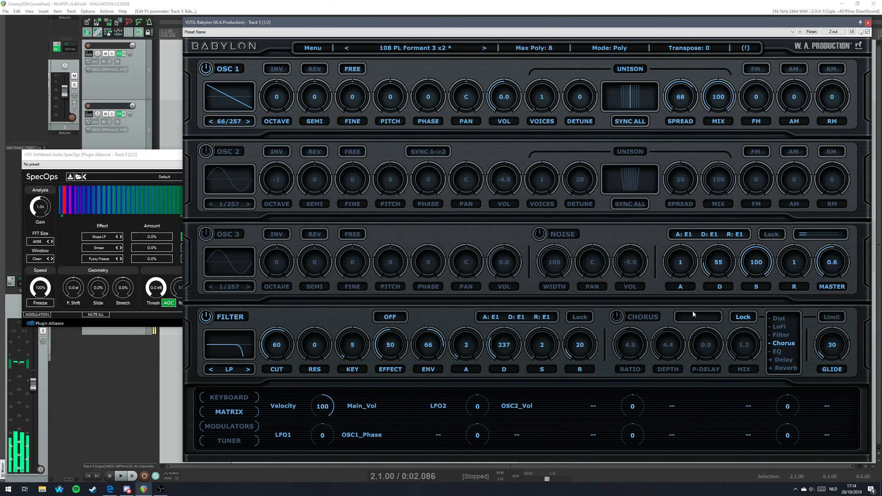
Switch off the Delay effect and bring up the Reverb settings.
left_click(787, 360)
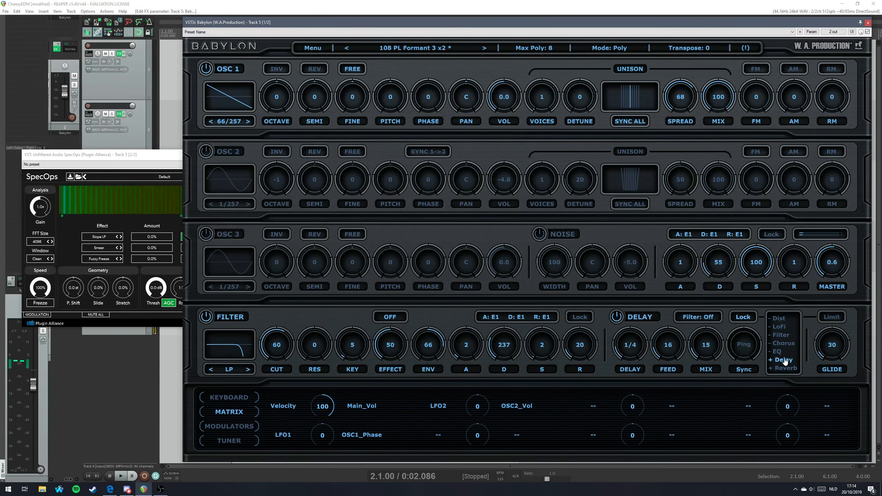
left_click(618, 317)
left_click(784, 368)
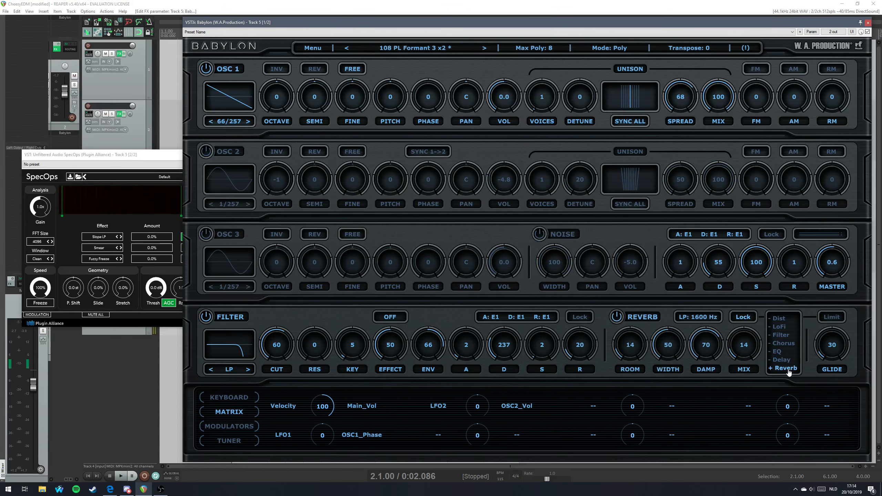
Set the Reverb room, width and mix to 100 and its damp to 0.
left_click_drag(629, 357, 652, 294)
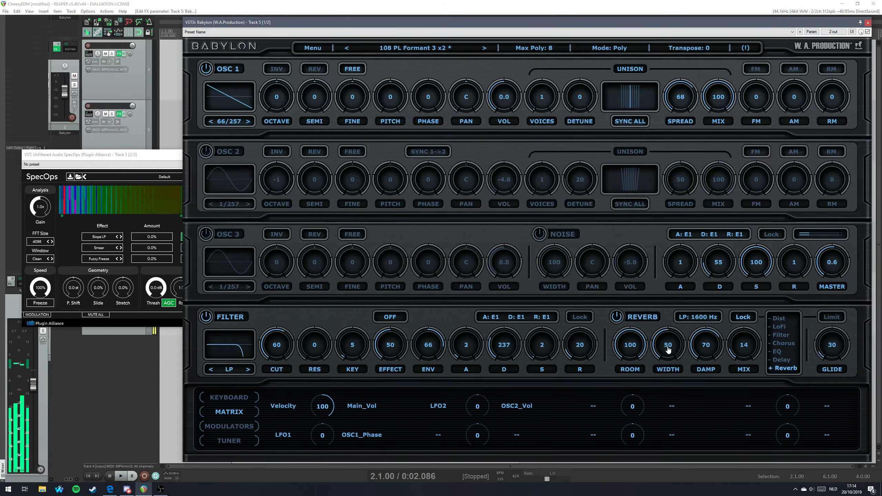
left_click_drag(669, 349, 651, 210)
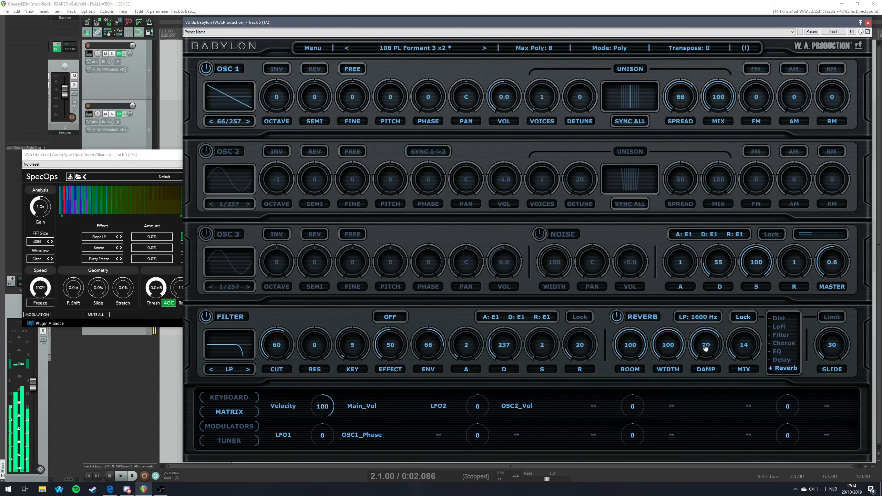
left_click_drag(706, 347, 696, 424)
left_click_drag(735, 363, 717, 222)
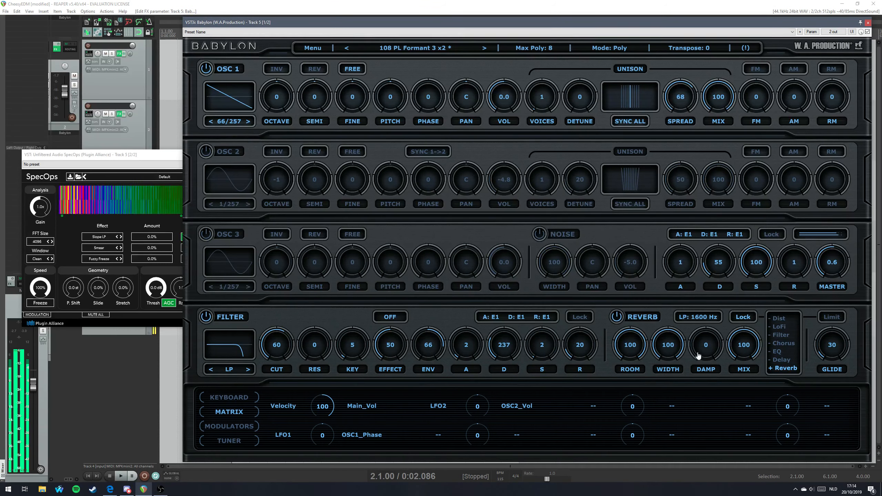
Compare Reverb widths by lowering the width to 0, raising it to 100 and lowering it to 0 again.
left_click_drag(670, 350, 679, 421)
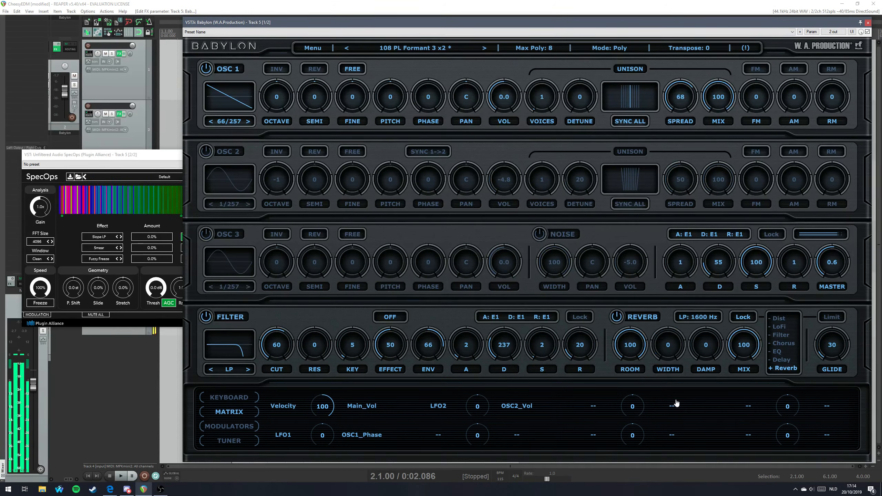
left_click_drag(669, 358, 683, 286)
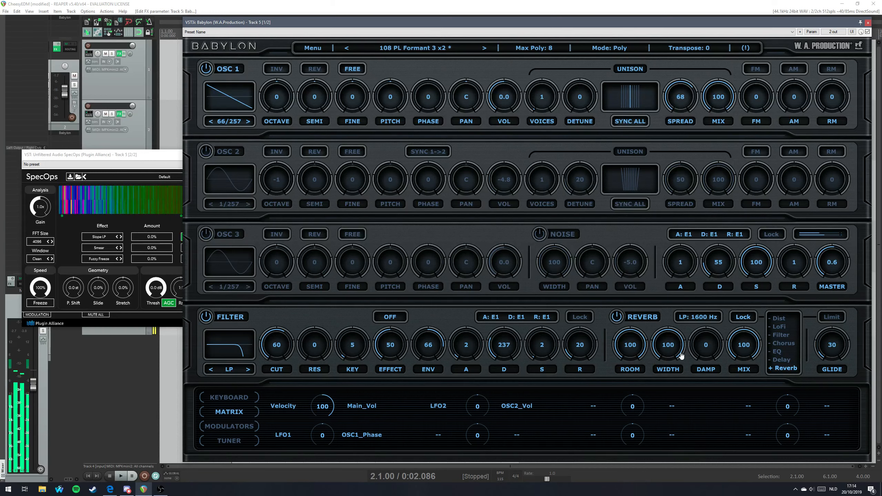
left_click_drag(681, 356, 660, 451)
View the Reverb filter options without changing them, and set damp to 53 and room to 16.
left_click(702, 321)
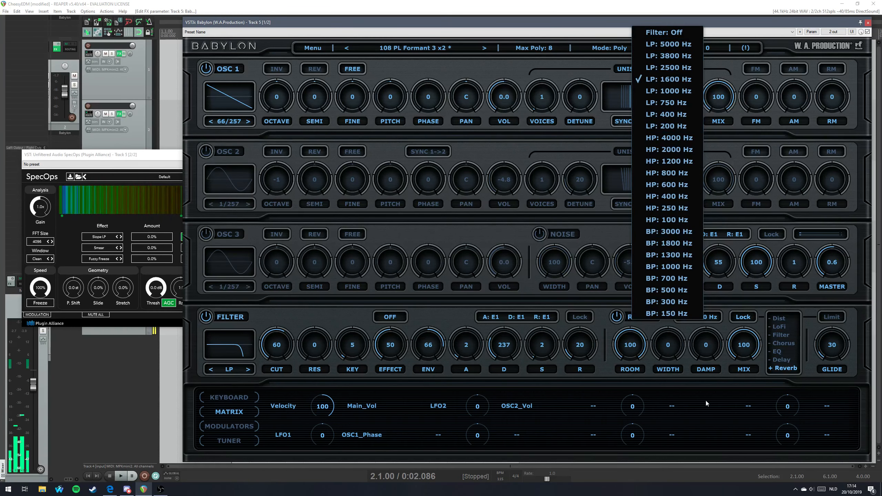
left_click(727, 332)
left_click_drag(702, 354, 701, 326)
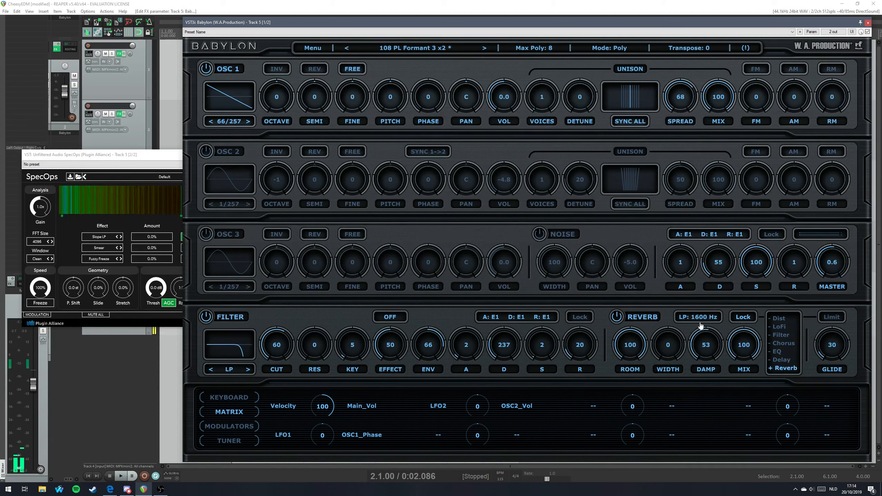
left_click_drag(627, 344, 645, 387)
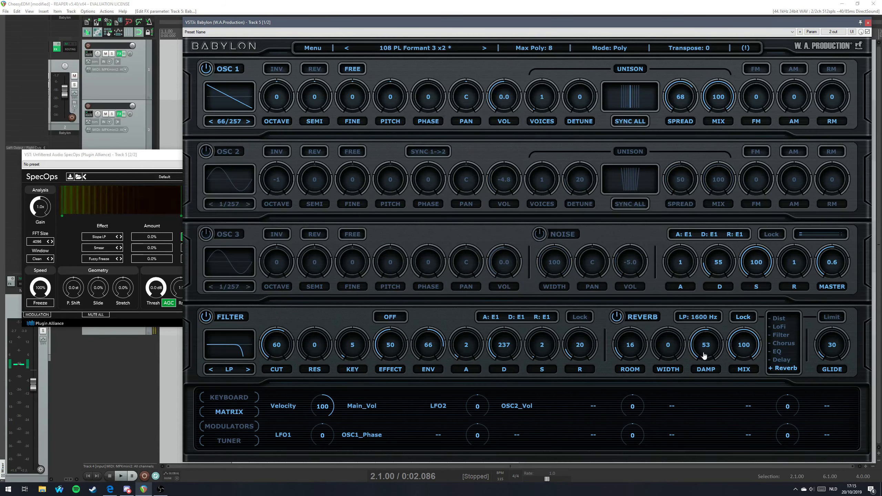
Set the Reverb room to 71, width to 39, damp to 26 and mix to 33.
left_click_drag(704, 355, 702, 403)
left_click_drag(621, 352, 622, 336)
left_click_drag(666, 358, 742, 384)
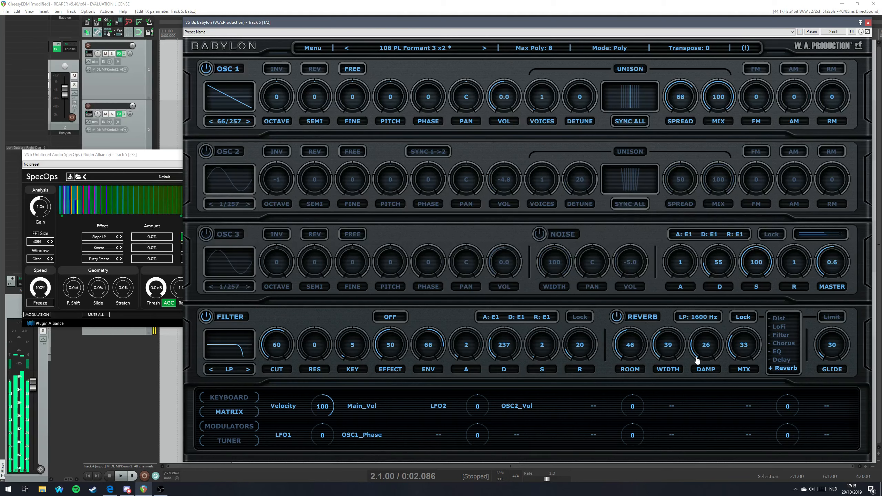
left_click_drag(624, 343, 632, 332)
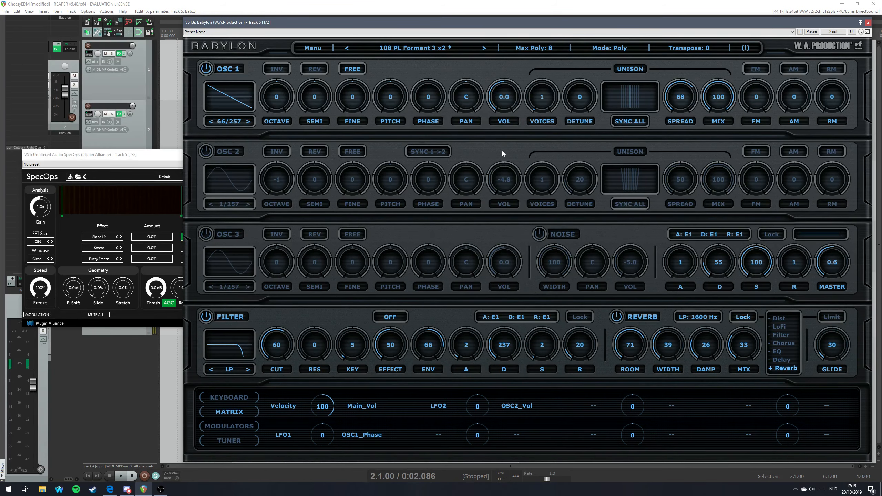
Look through the preset categories and view the LFO 1 modulator settings.
left_click(402, 50)
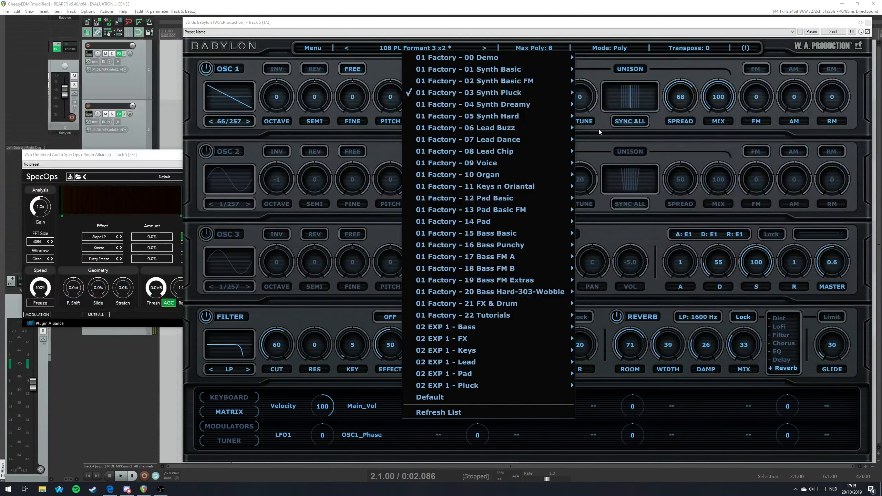
left_click(594, 129)
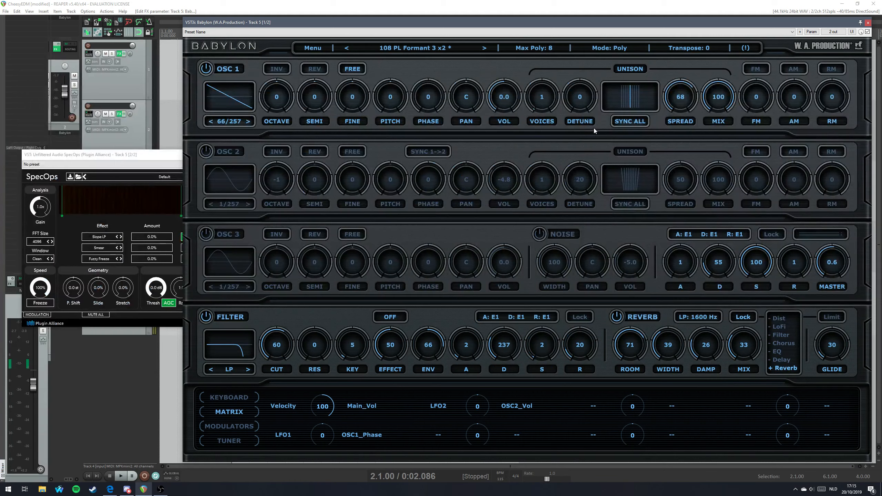
left_click(218, 425)
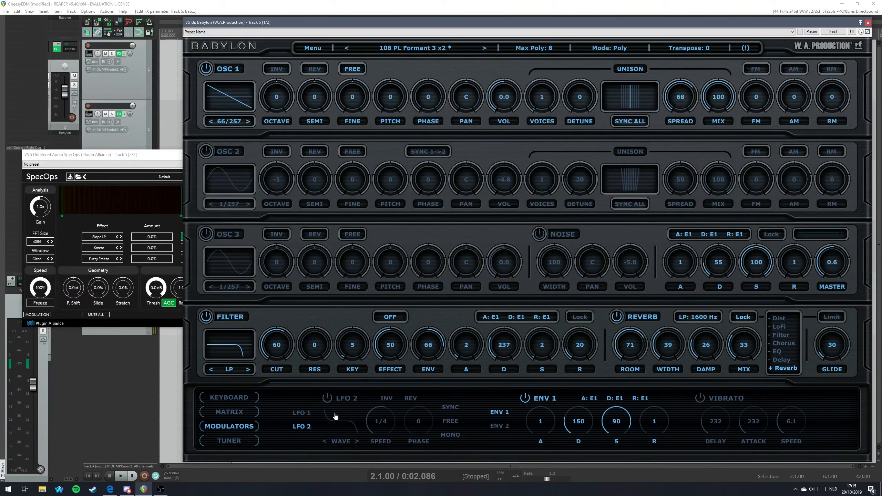
left_click(301, 412)
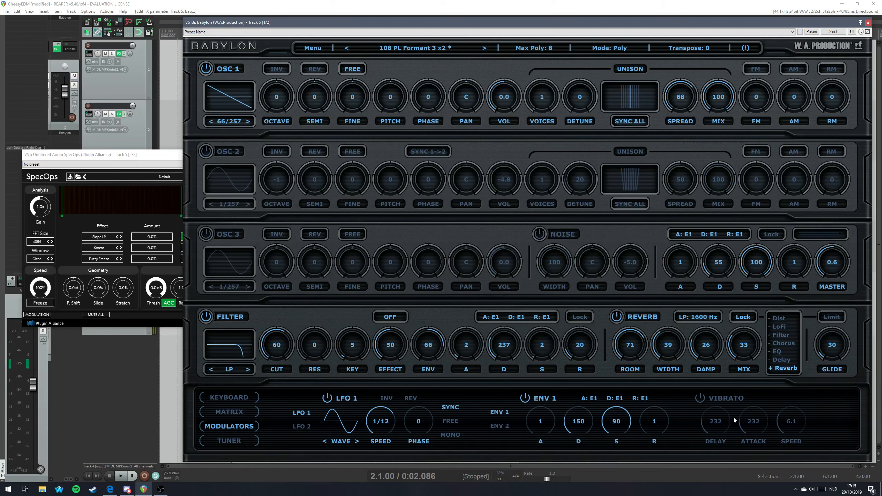
Examine the Tuner's per-note offsets, reset the C note to 0, and view the available scales.
left_click(229, 441)
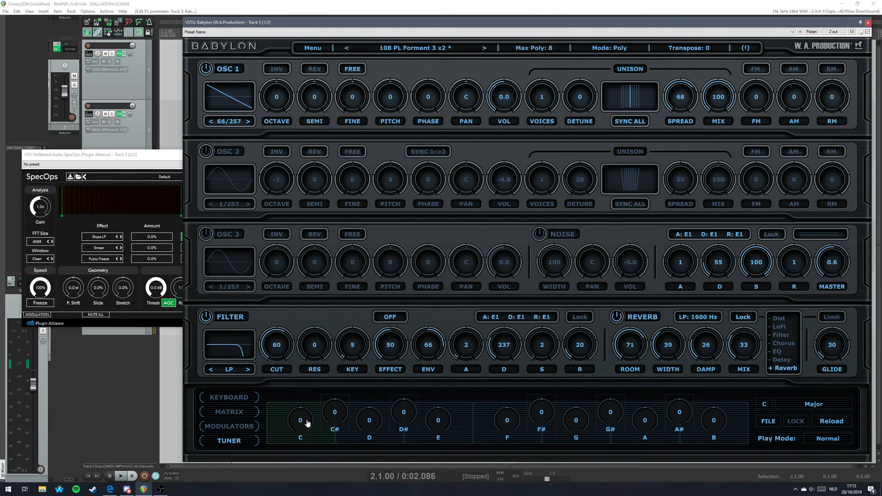
left_click_drag(300, 424, 296, 431)
double_click(300, 424)
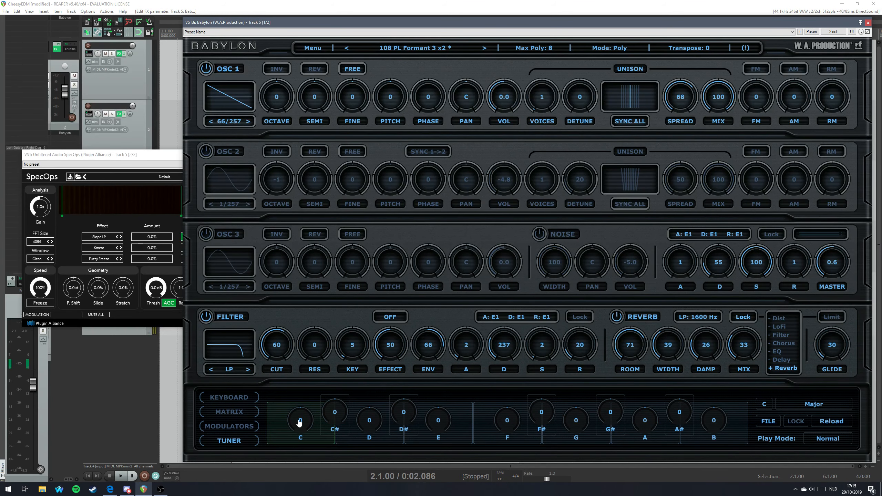
left_click(766, 409)
left_click(820, 407)
left_click(821, 408)
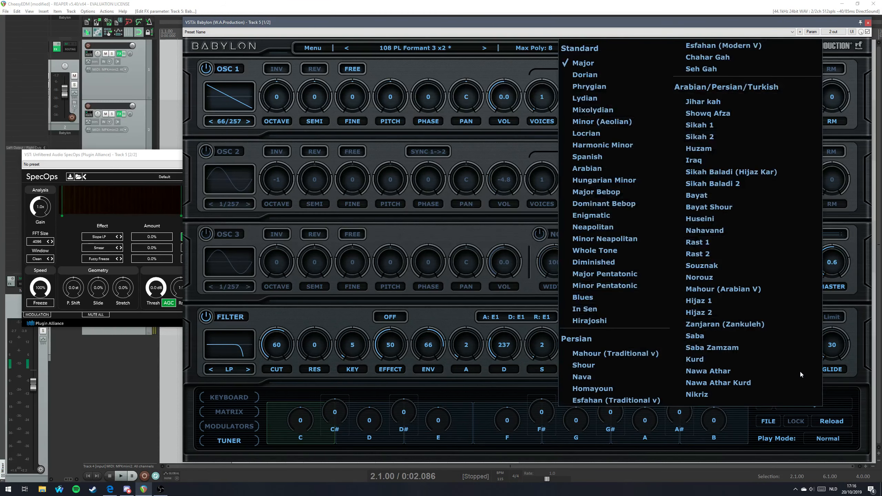
left_click(759, 445)
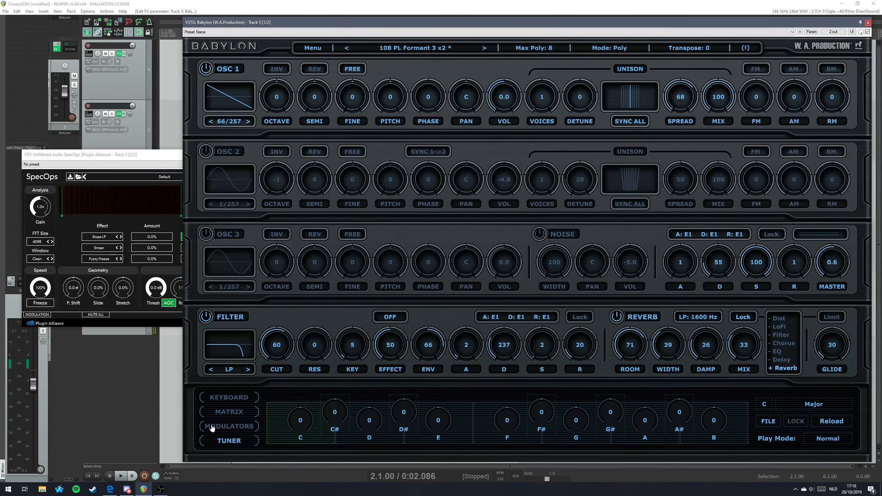
Review the modulation sources available for an empty Matrix slot and show the Keyboard page.
left_click(239, 413)
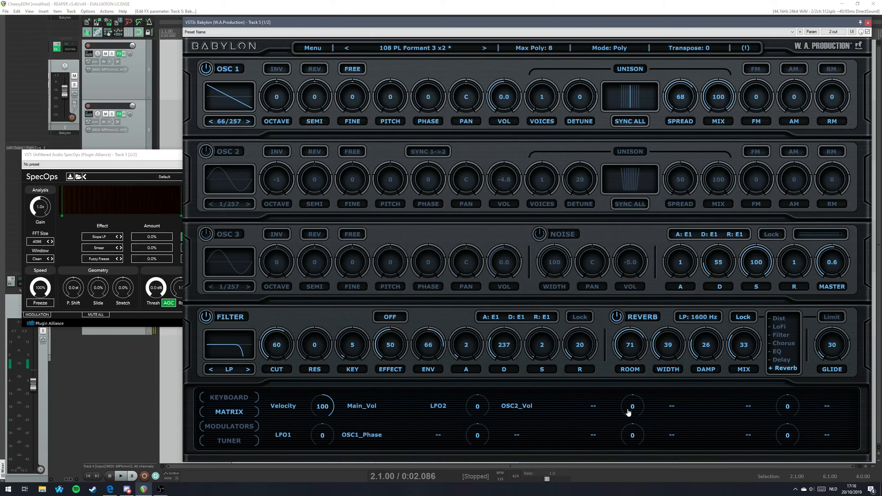
left_click(604, 406)
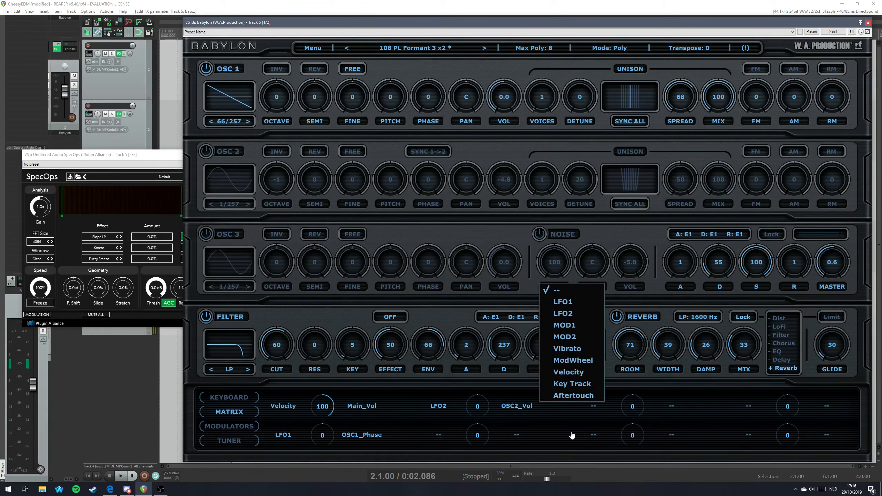
left_click(235, 398)
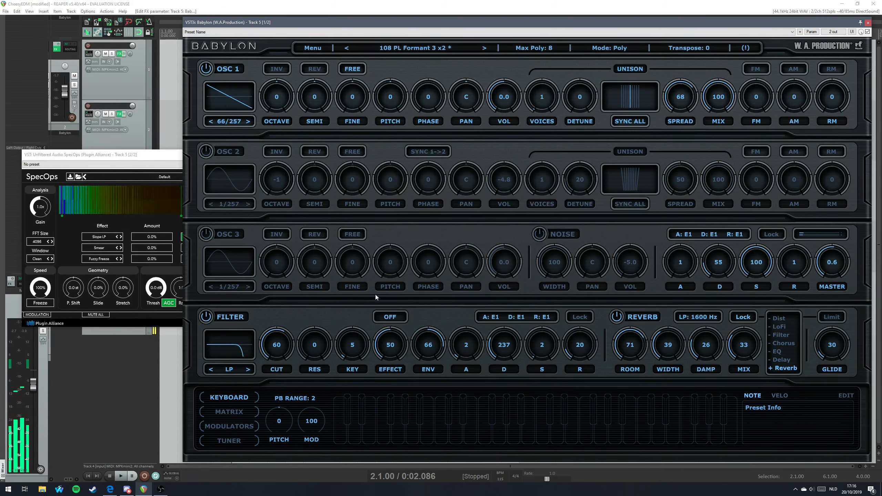
Review the polyphony, voice mode, transpose and main menu options, and return to the Modulators page.
left_click(548, 51)
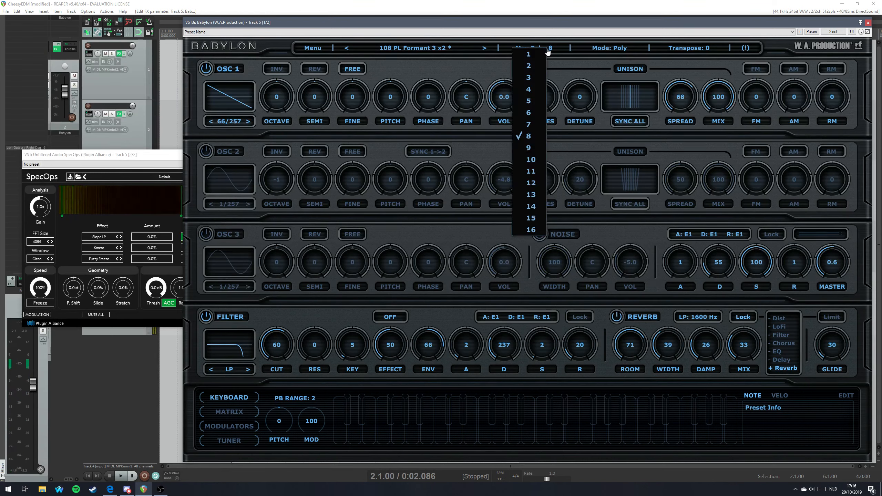
left_click(625, 52)
left_click(625, 52)
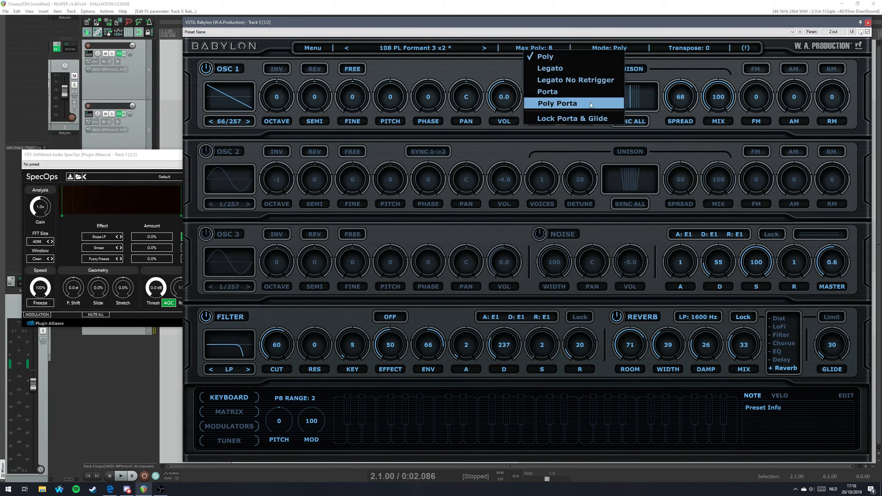
left_click(705, 48)
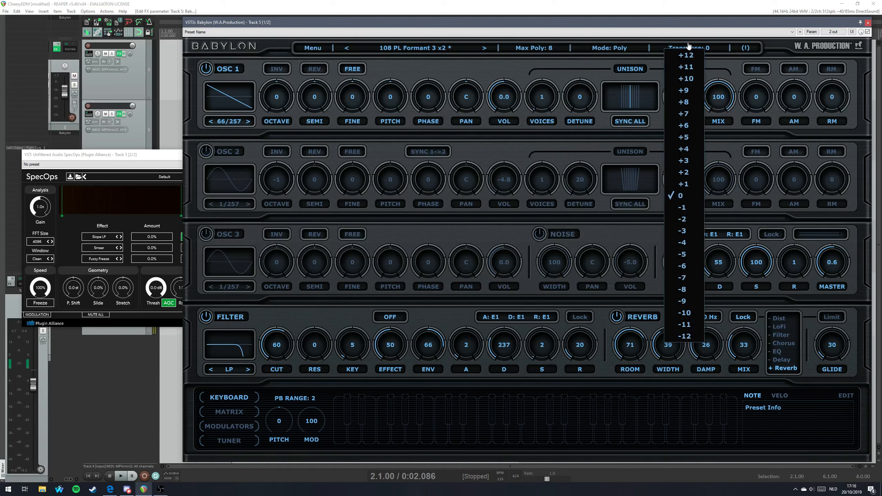
left_click(335, 53)
left_click(309, 49)
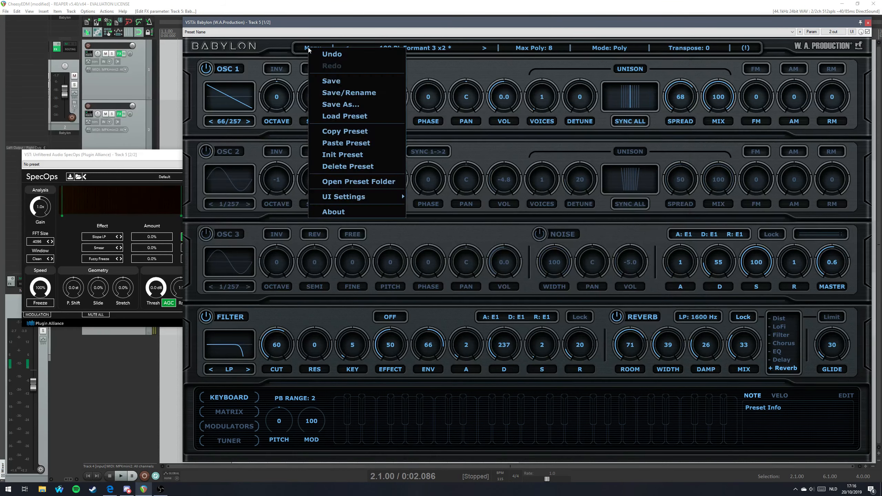
left_click(469, 64)
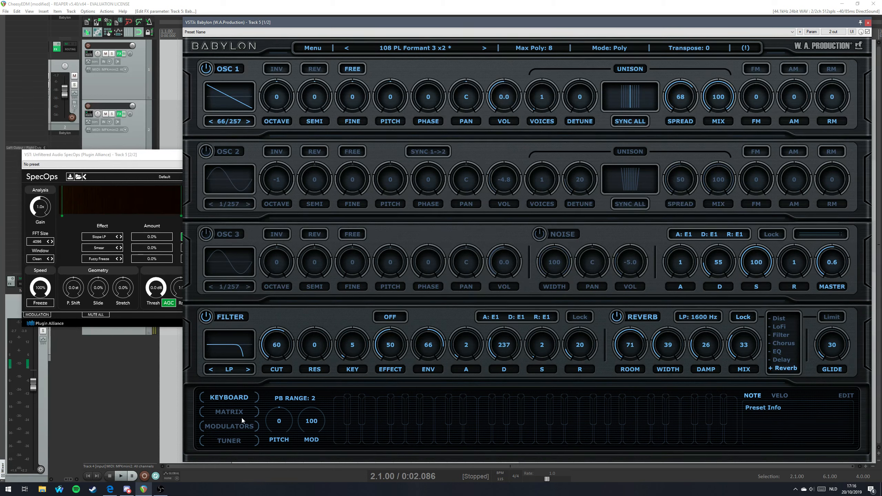
left_click(228, 426)
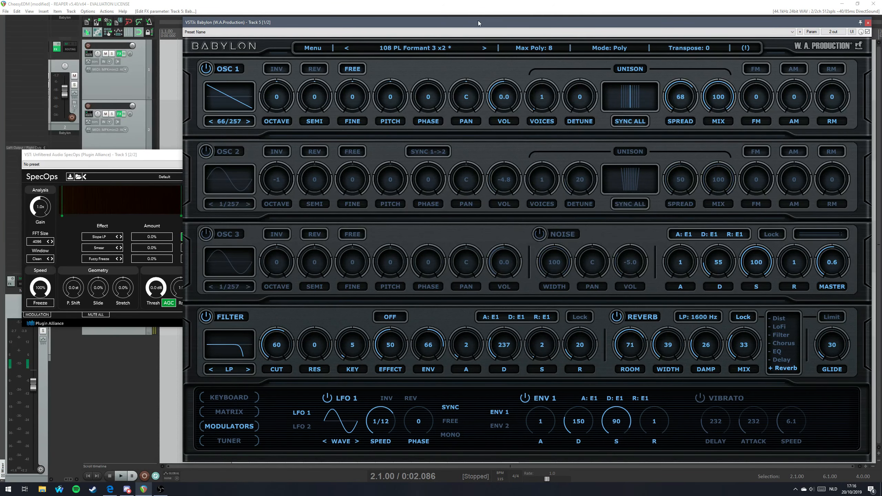
Browse the factory and EXP 1 preset categories, including Bass FM Extras, FX & Drum and EXP 1 Bass, without loading a preset.
left_click_drag(475, 22, 438, 22)
left_click(395, 49)
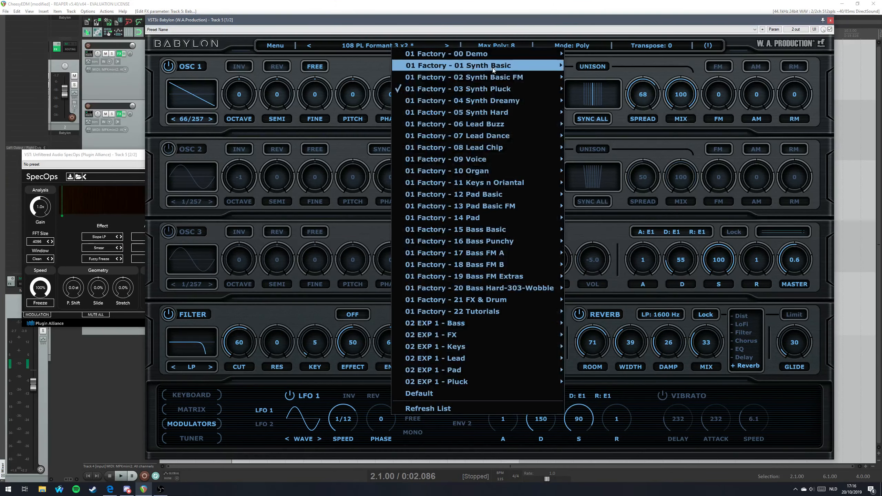
mouse_move(494, 104)
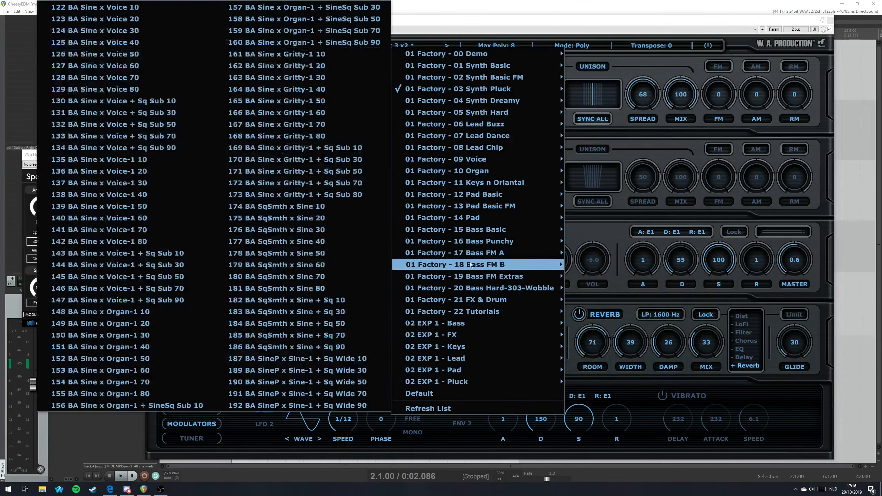
mouse_move(462, 277)
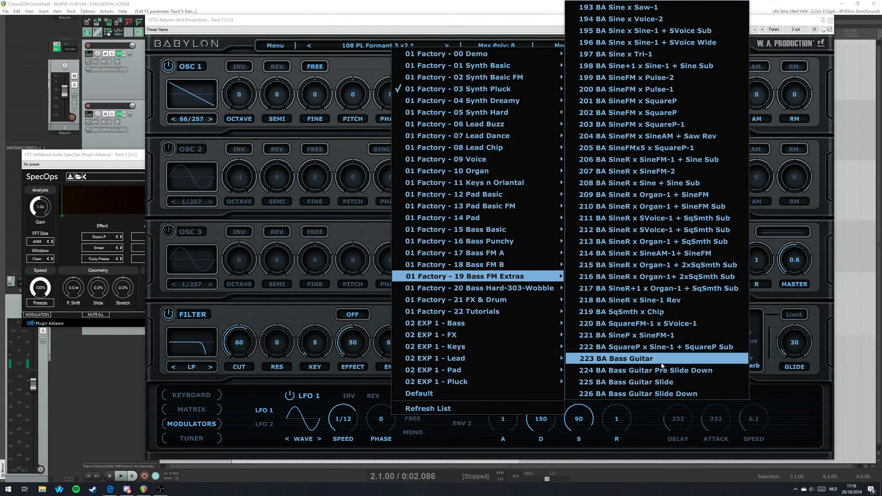
mouse_move(467, 300)
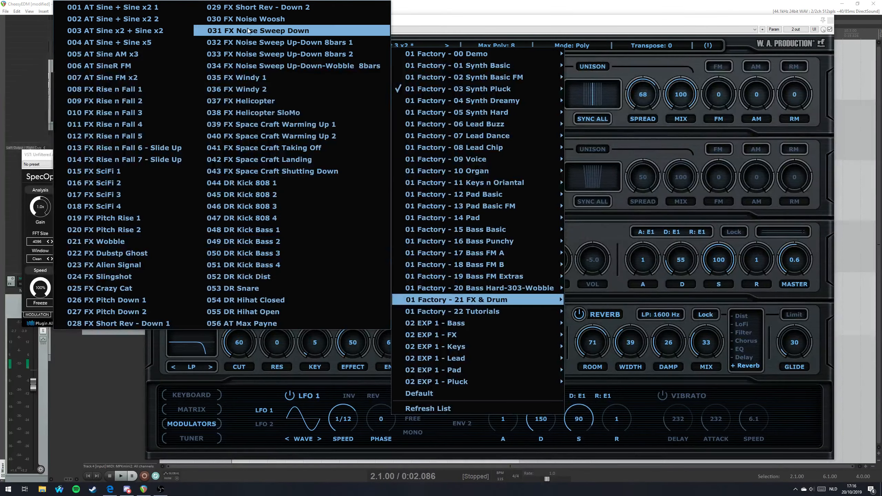
mouse_move(461, 319)
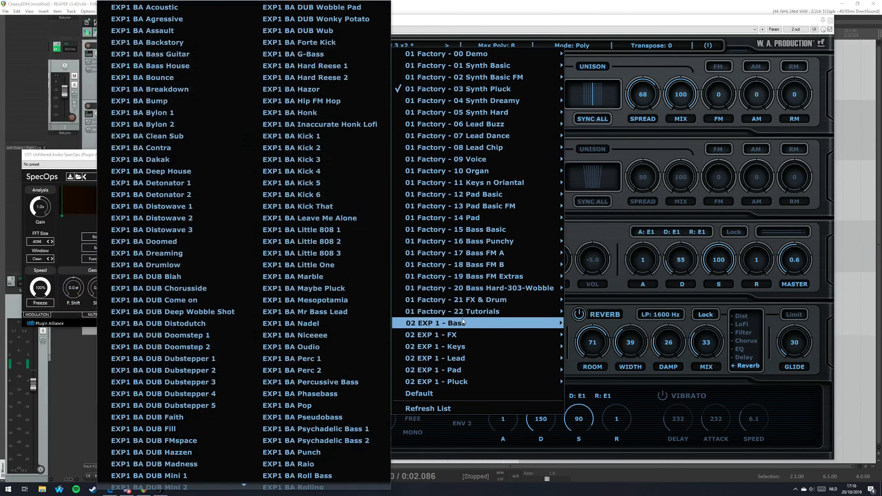
mouse_move(427, 371)
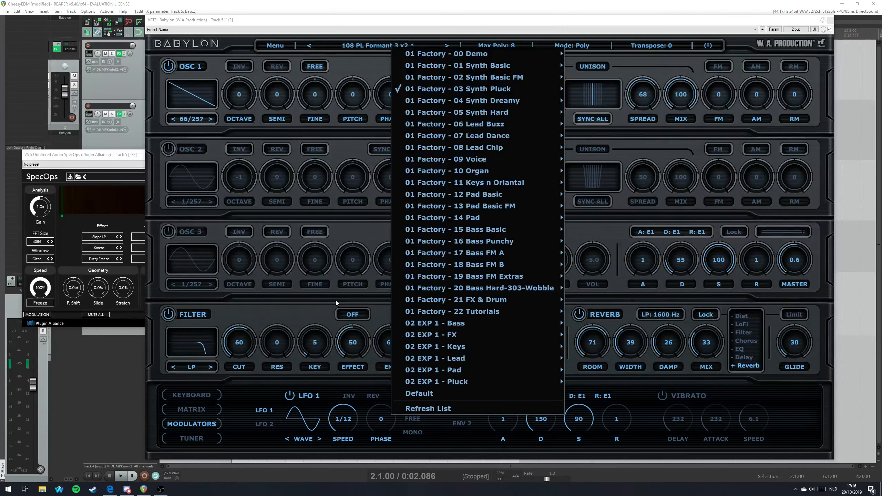
left_click(336, 300)
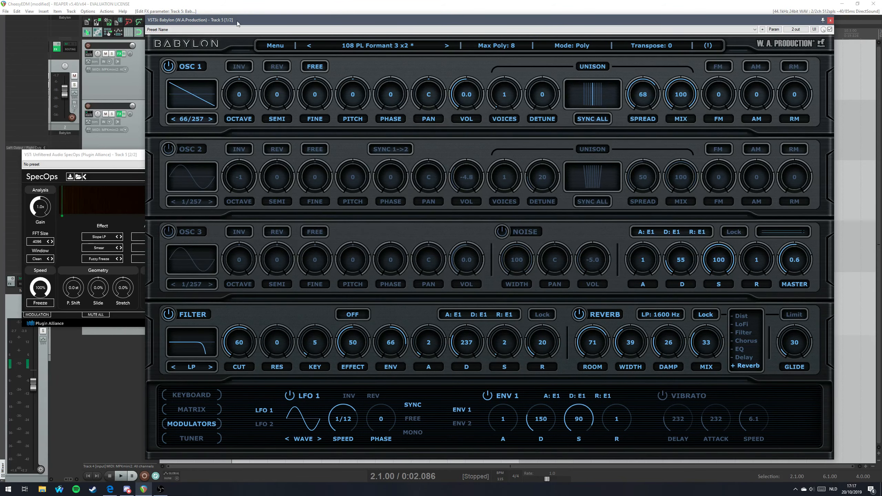
Close the Babylon window, move the Track 5 SpecOps window clear of the upper tracks, and play the project.
left_click(241, 3)
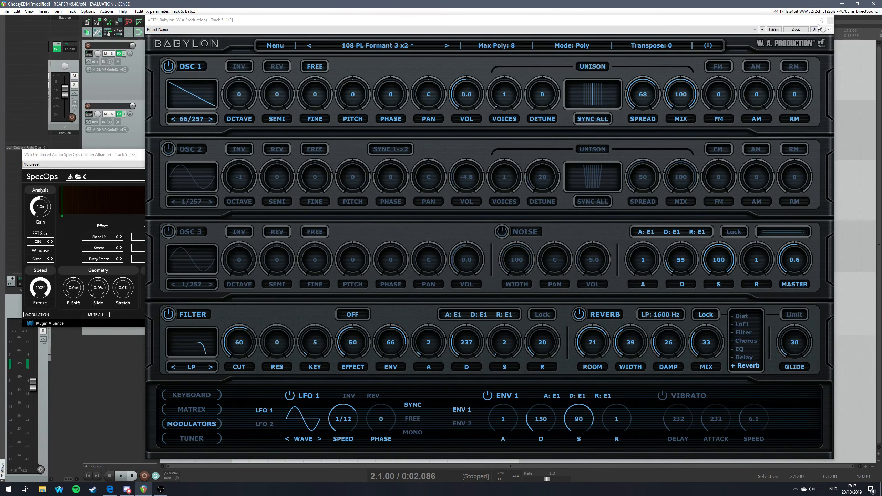
left_click(830, 19)
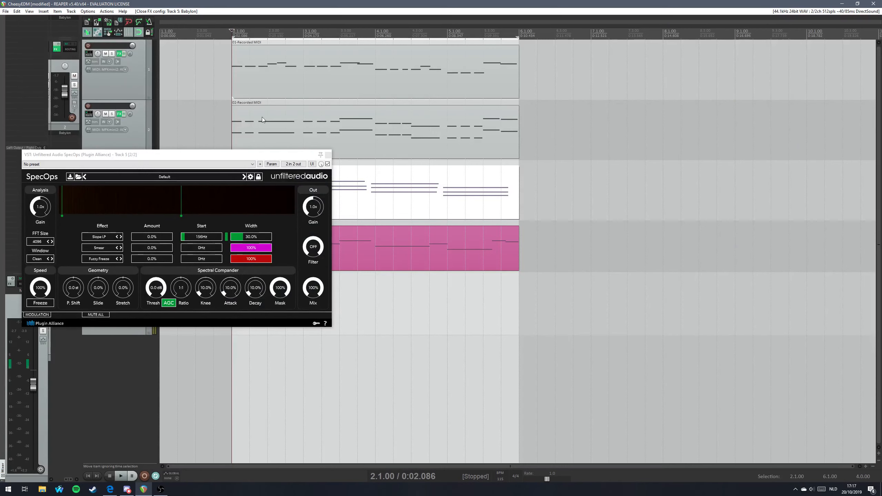
left_click_drag(220, 156, 216, 234)
key("space")
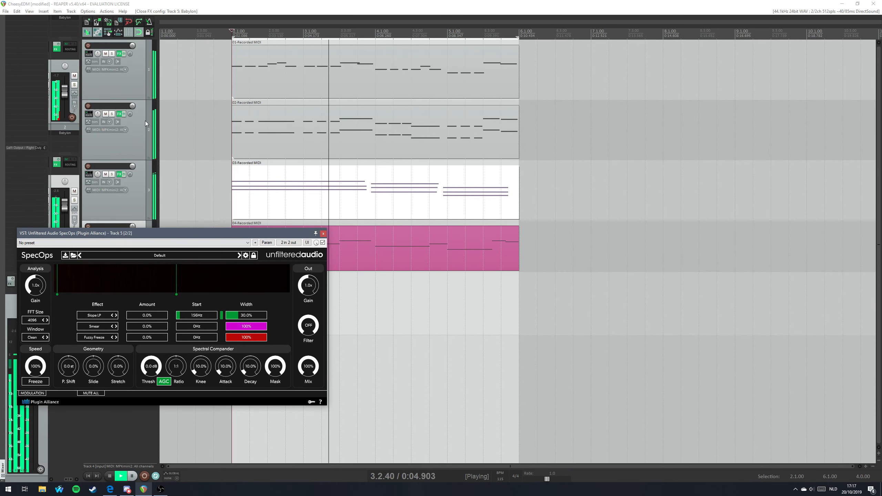
Insert the Unfiltered Audio SpecOps VST on the master track and place its window beside the Track 5 SpecOps, ending with playback stopped.
left_click(30, 18)
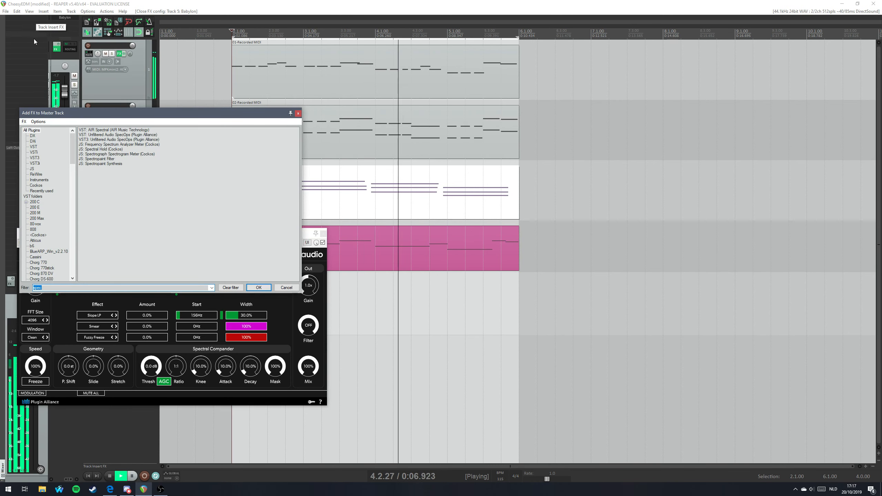
double_click(112, 134)
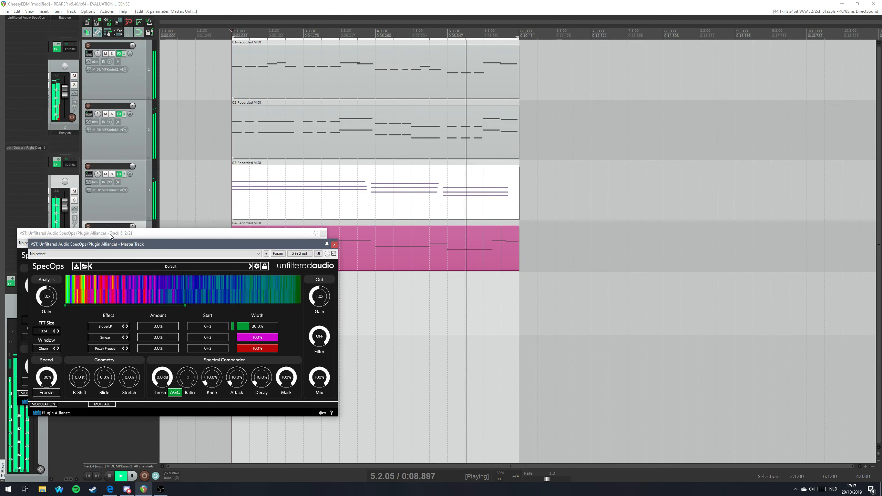
left_click_drag(120, 246, 155, 176)
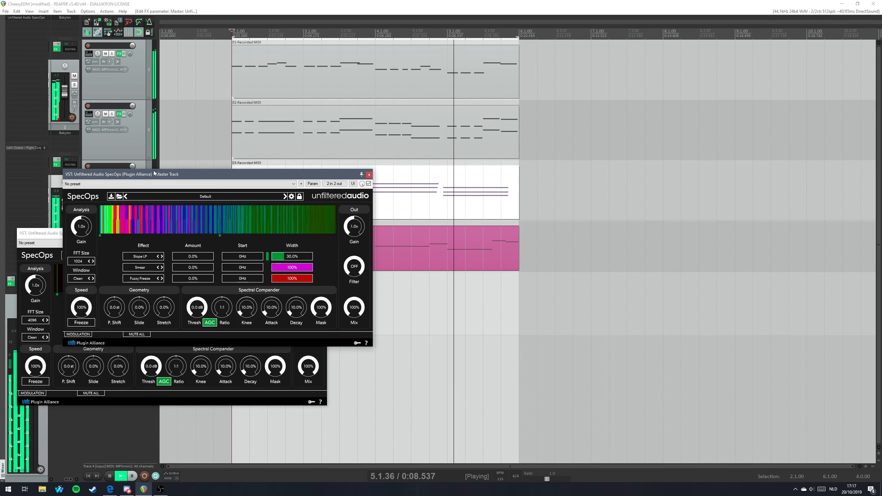
left_click_drag(141, 173, 448, 190)
key("space")
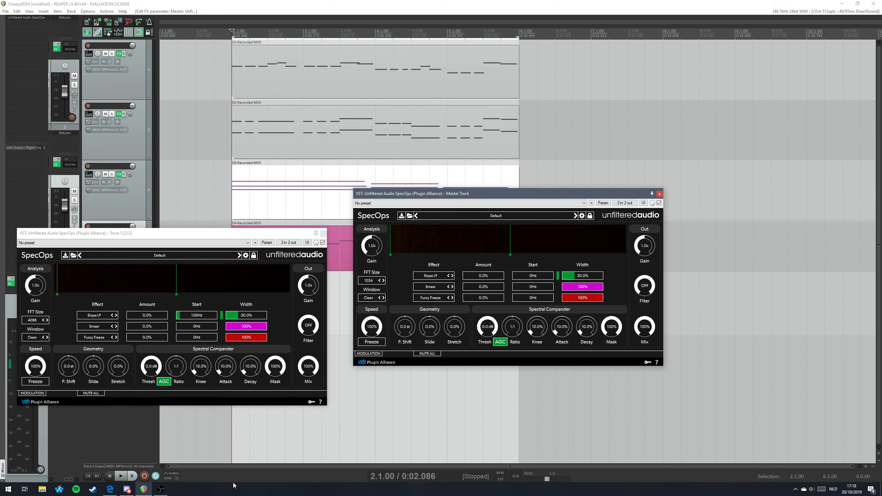
left_click(161, 489)
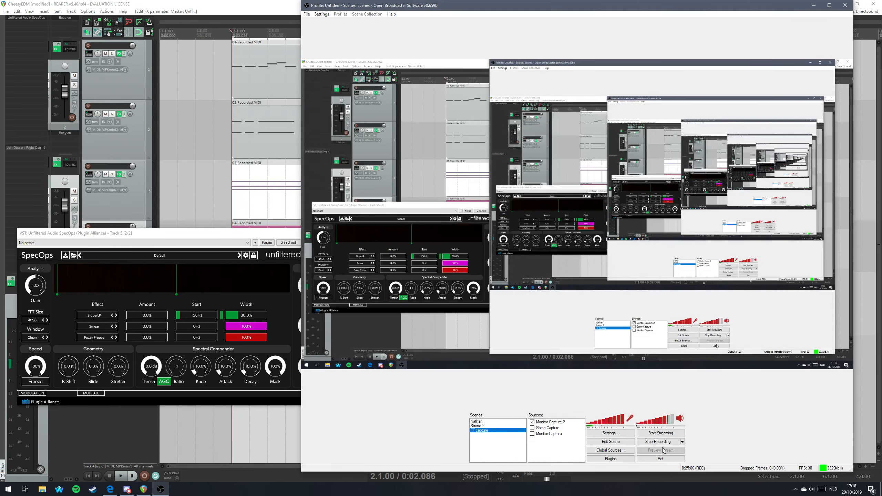